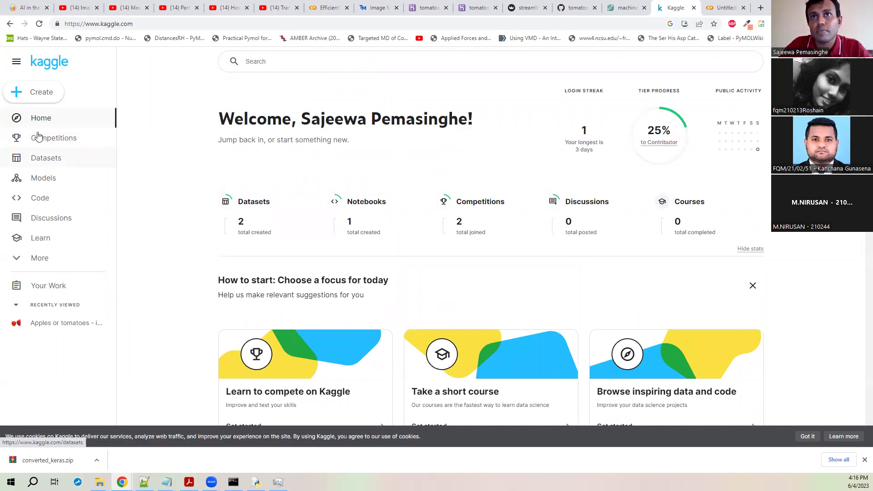
# Step: Search the Kaggle datasets for "fruit disease" using the recent query and look through the results
pyautogui.click(49, 162)
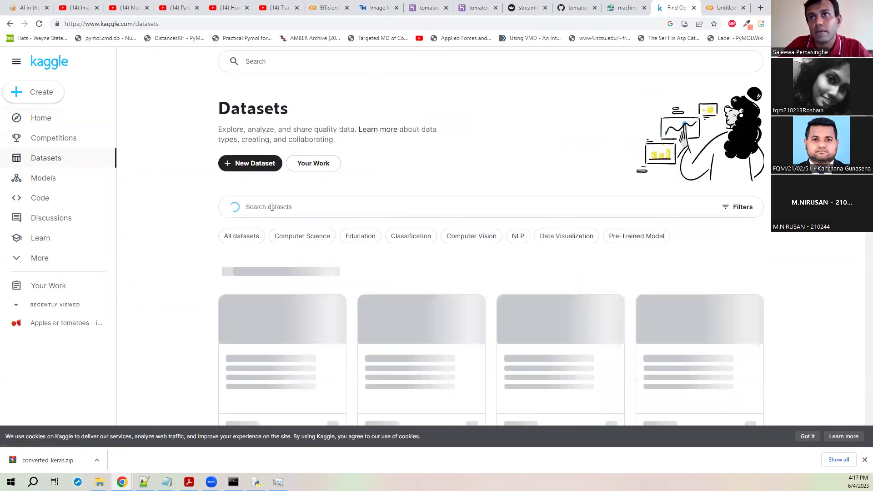
pyautogui.click(272, 207)
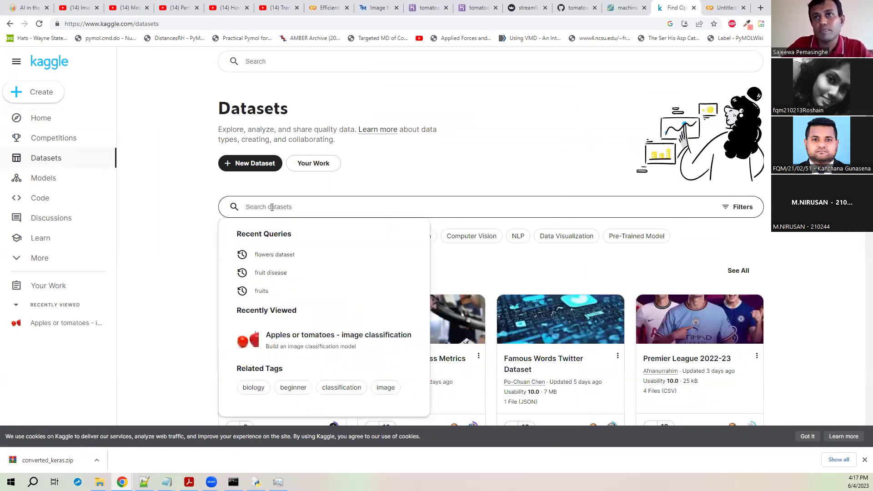
pyautogui.click(277, 279)
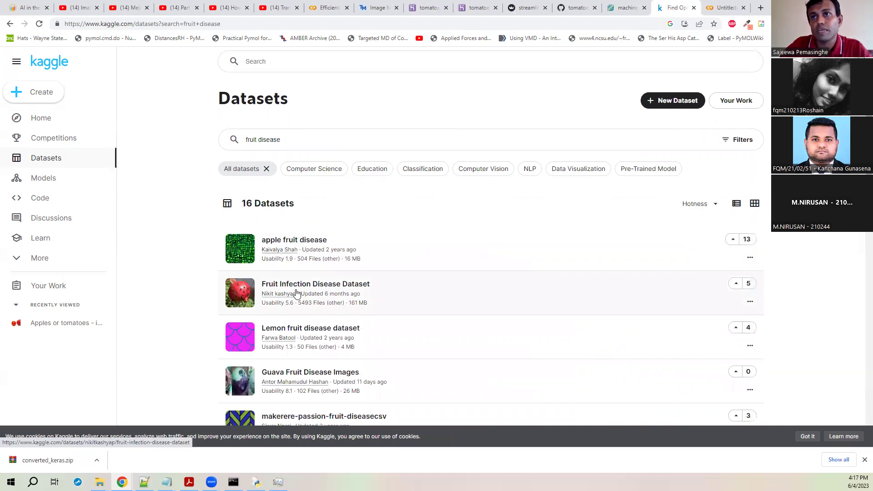
pyautogui.scroll(-2, 288, 326)
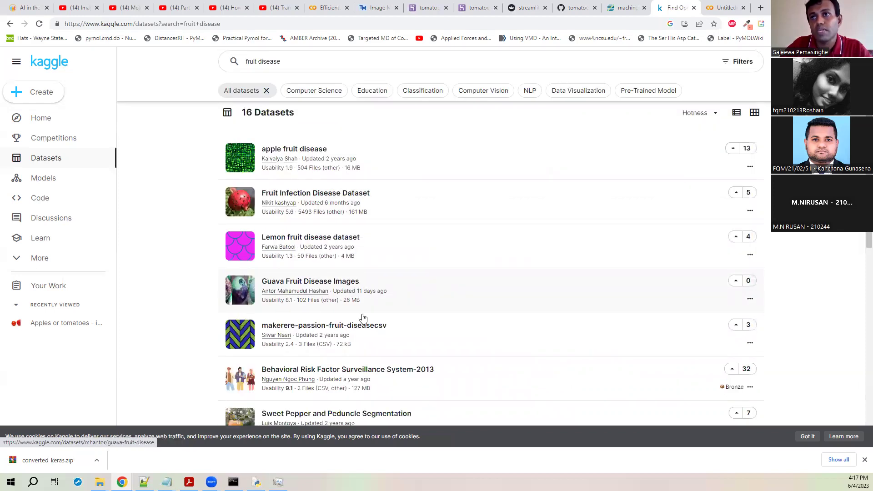
pyautogui.scroll(-2, 294, 313)
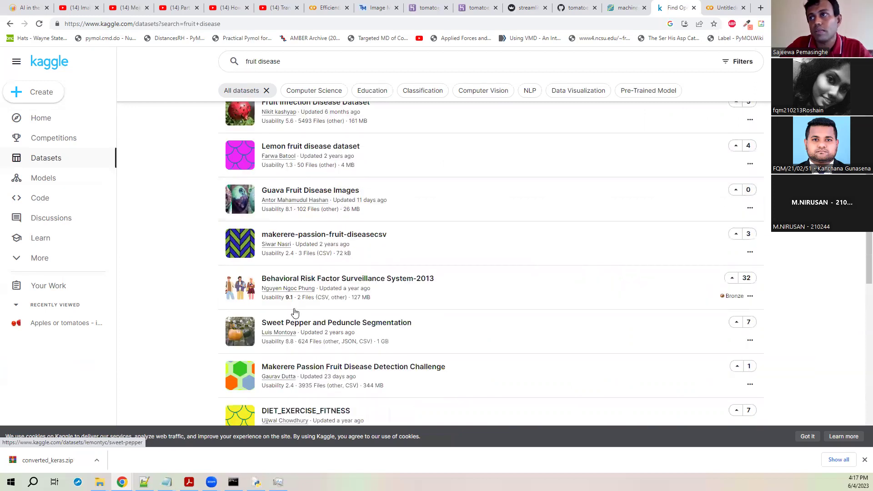
pyautogui.scroll(4, 295, 312)
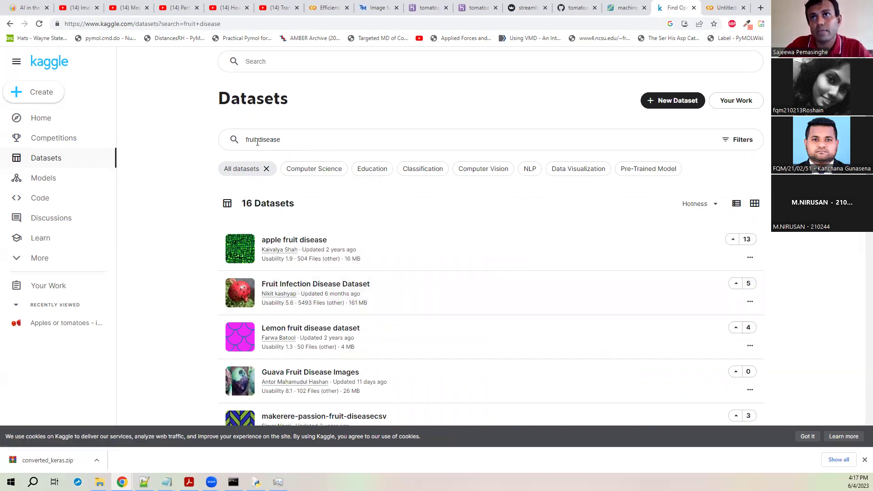
# Step: Change the dataset search to "vegetables disease"
pyautogui.doubleClick(242, 141)
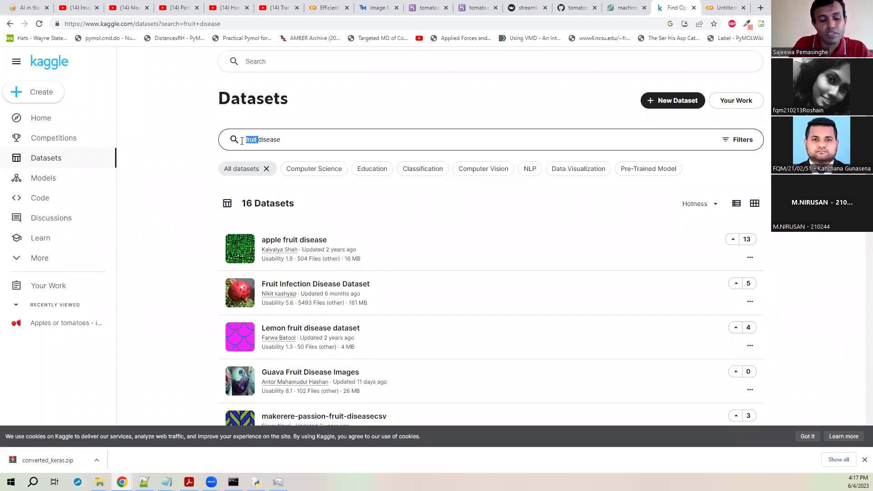
pyautogui.write('vegeta')
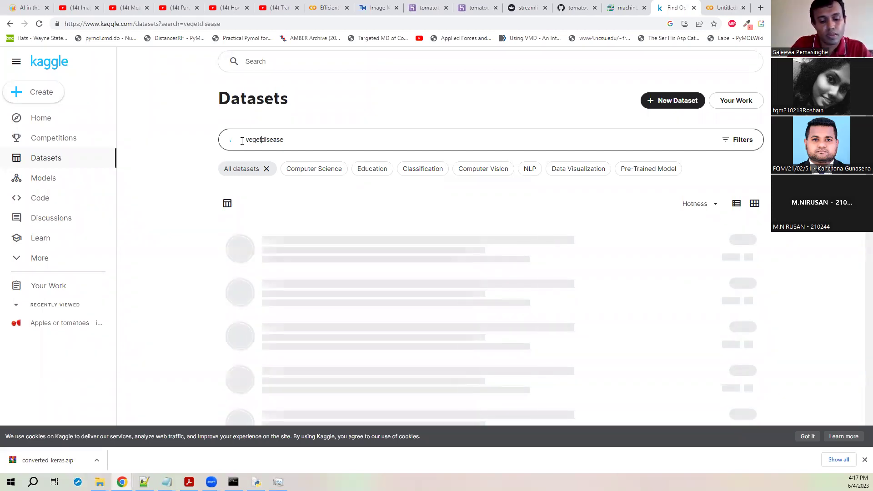
pyautogui.write('bles')
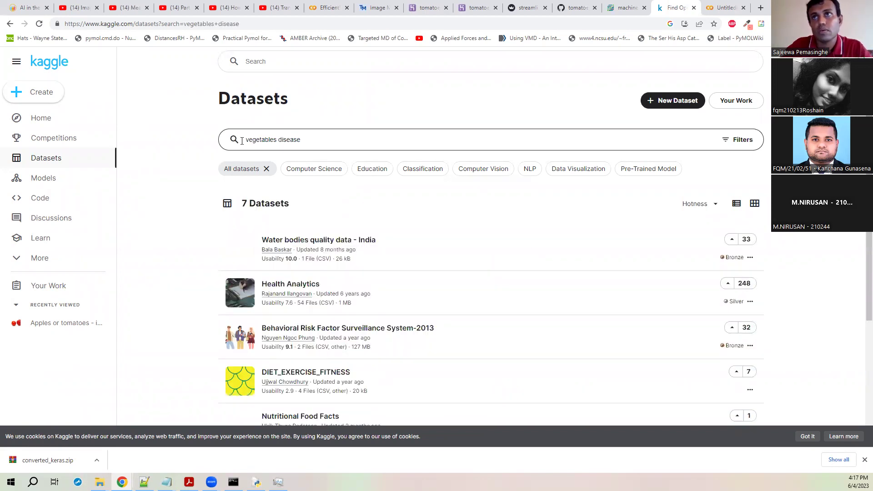
# Step: Remove the word "disease" from the query to search the datasets for "vegetables" only
pyautogui.click(359, 146)
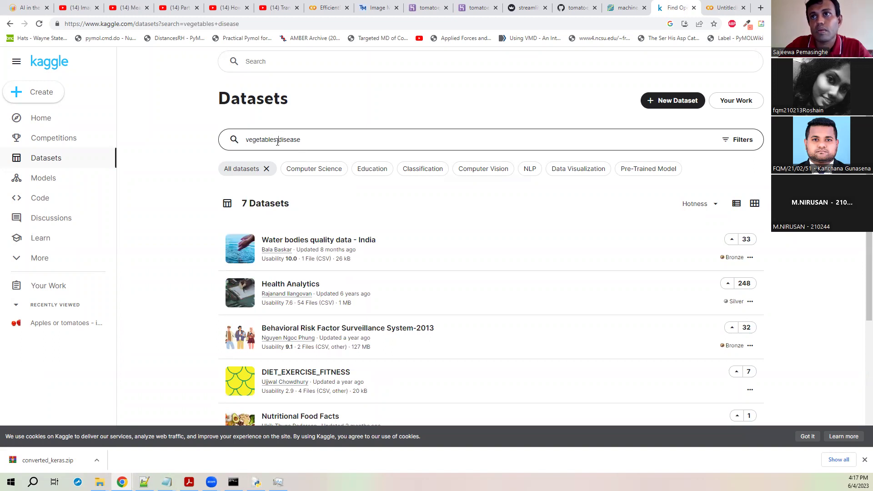
pyautogui.doubleClick(279, 141)
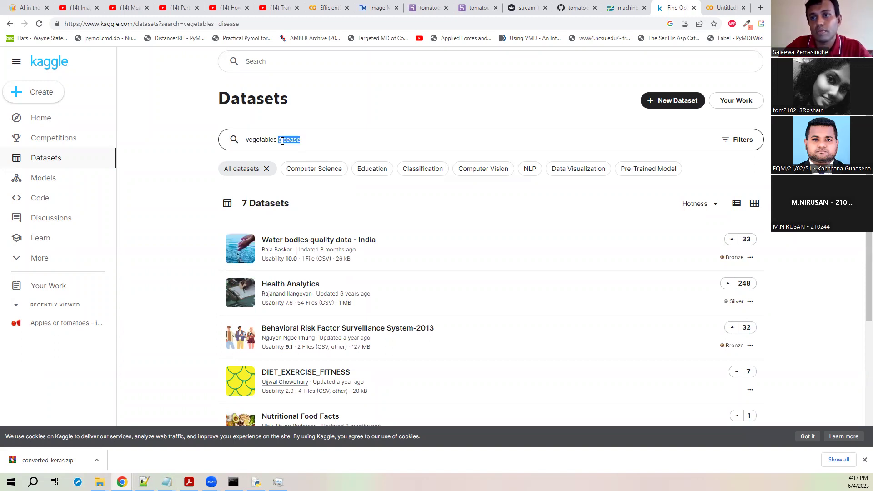
pyautogui.press('BackSpace')
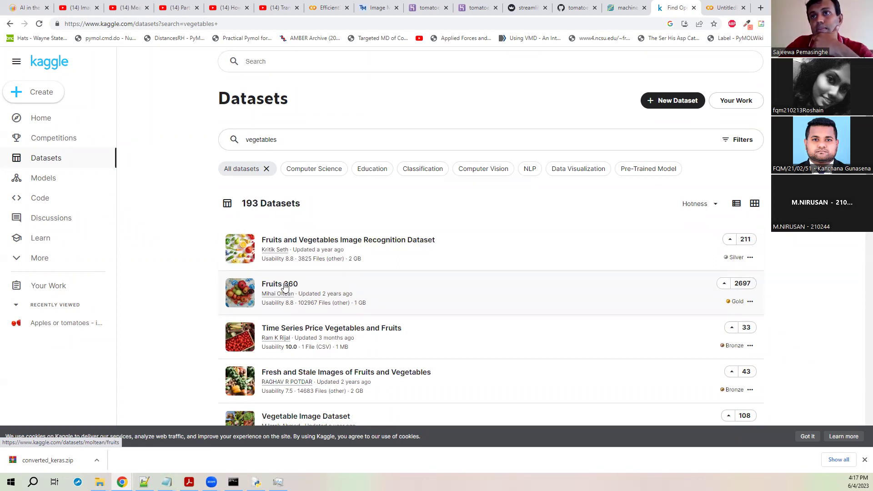
# Step: Open the Fruits 360 dataset and examine the list of included fruits and vegetables in its description
pyautogui.click(285, 284)
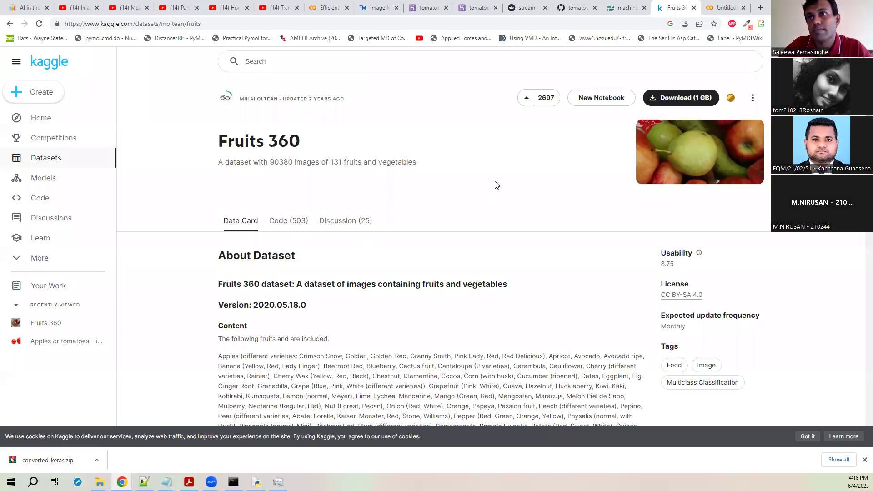
pyautogui.scroll(-4, 497, 185)
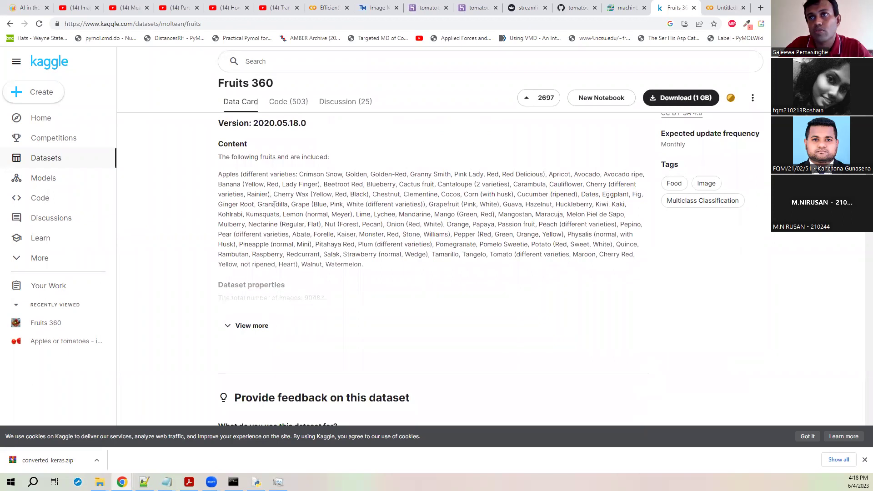
pyautogui.moveTo(219, 175); pyautogui.dragTo(243, 176)
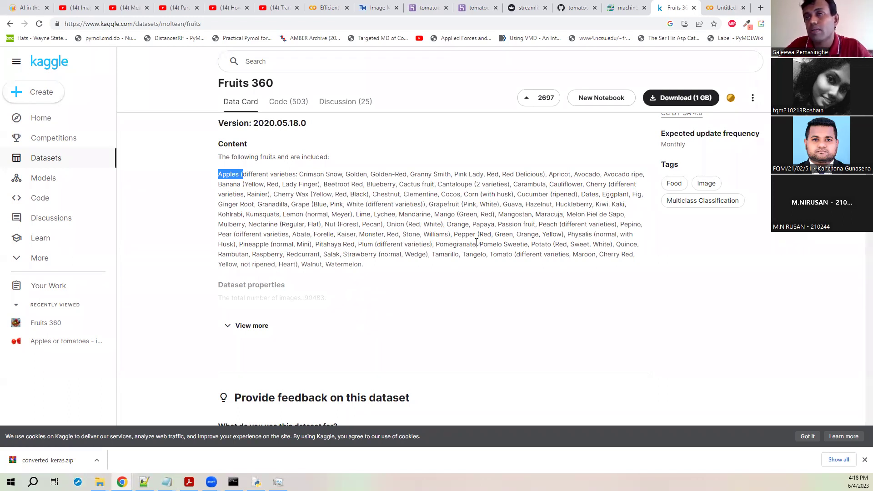
pyautogui.moveTo(374, 269); pyautogui.dragTo(214, 176)
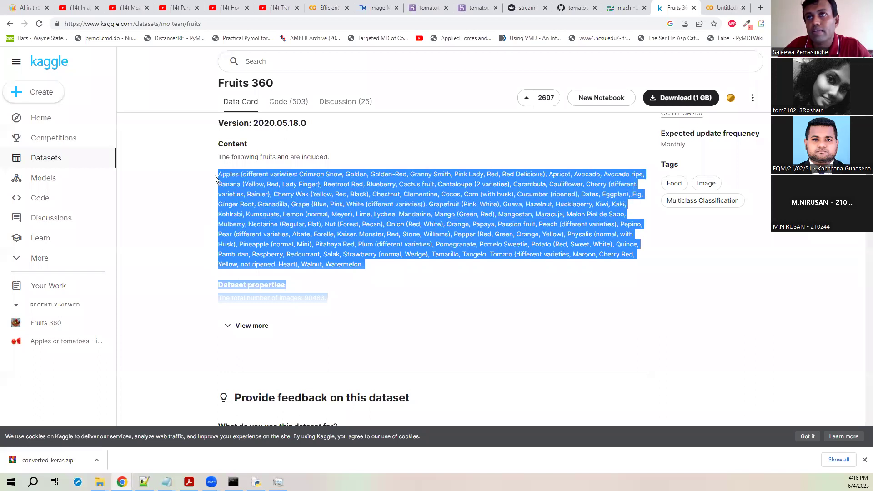
pyautogui.click(486, 269)
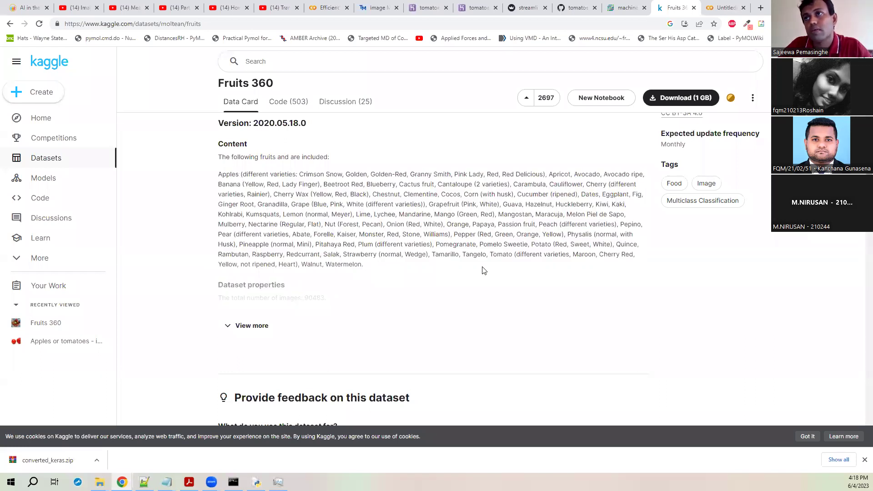
pyautogui.scroll(3, 484, 270)
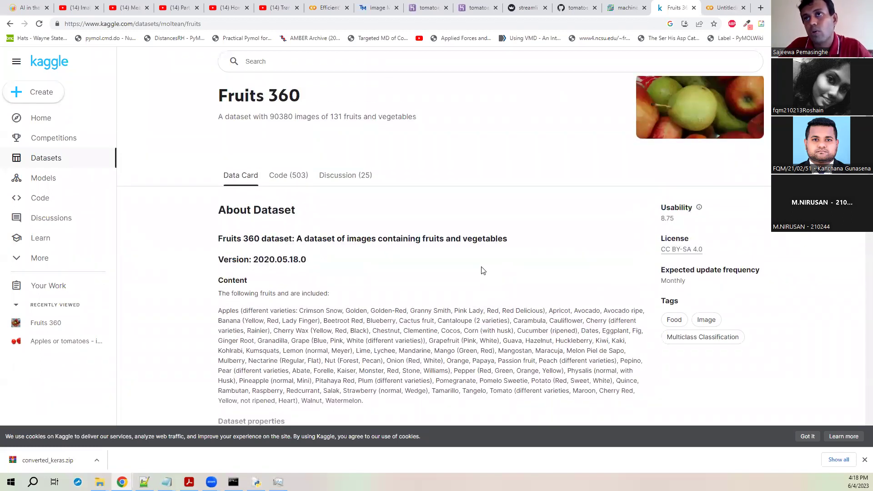
pyautogui.scroll(1, 477, 273)
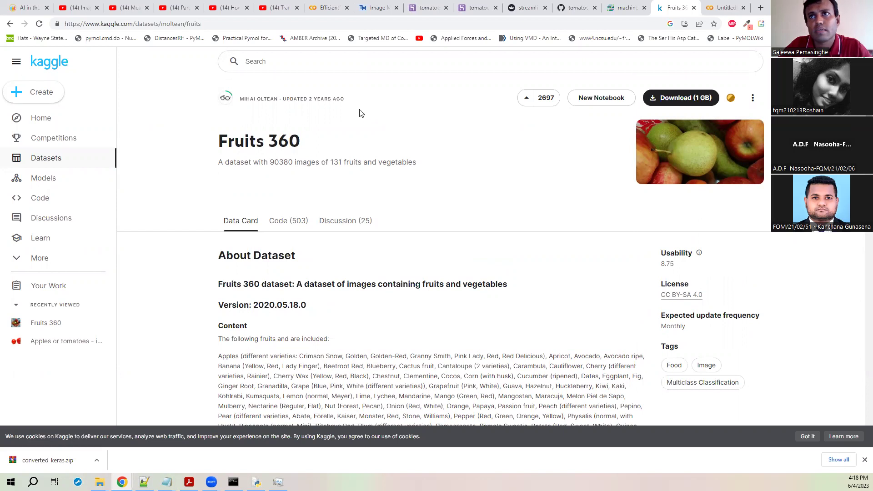
# Step: Return to the dataset search, search for "apples tomatoes" and open the "Apples or tomatoes - image classification" dataset
pyautogui.click(9, 25)
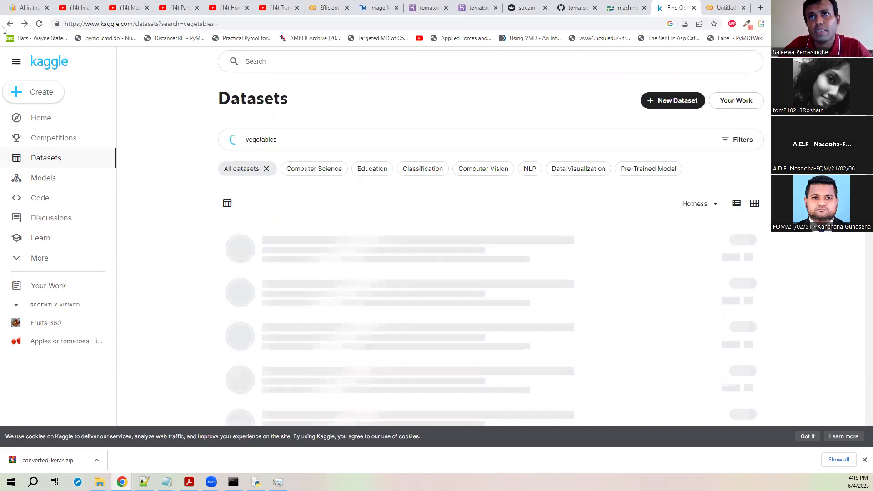
pyautogui.moveTo(285, 139); pyautogui.dragTo(227, 136)
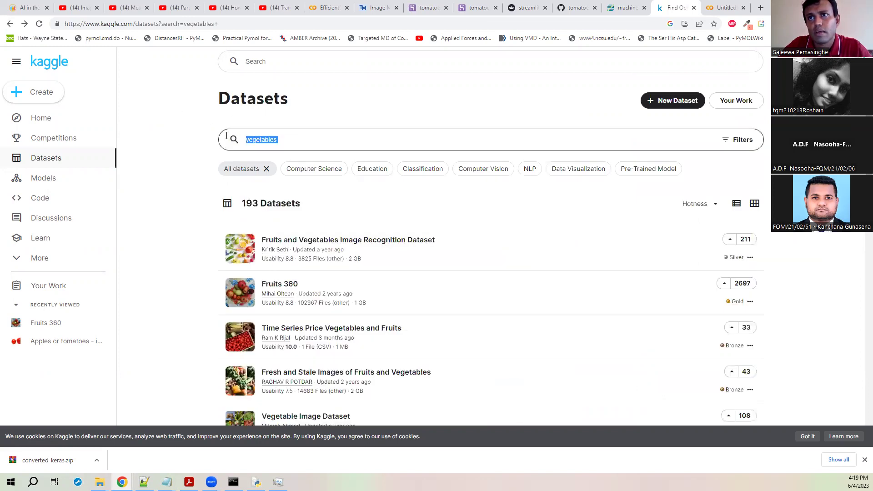
pyautogui.write('apple')
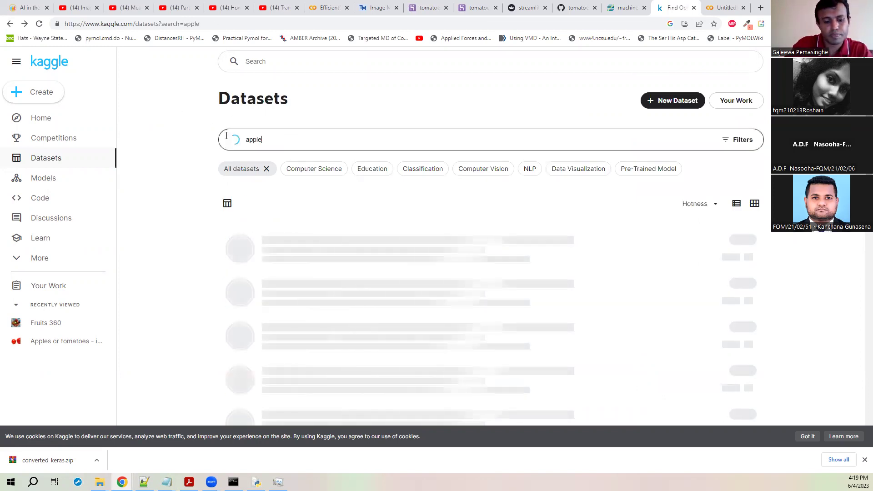
pyautogui.write('s toma')
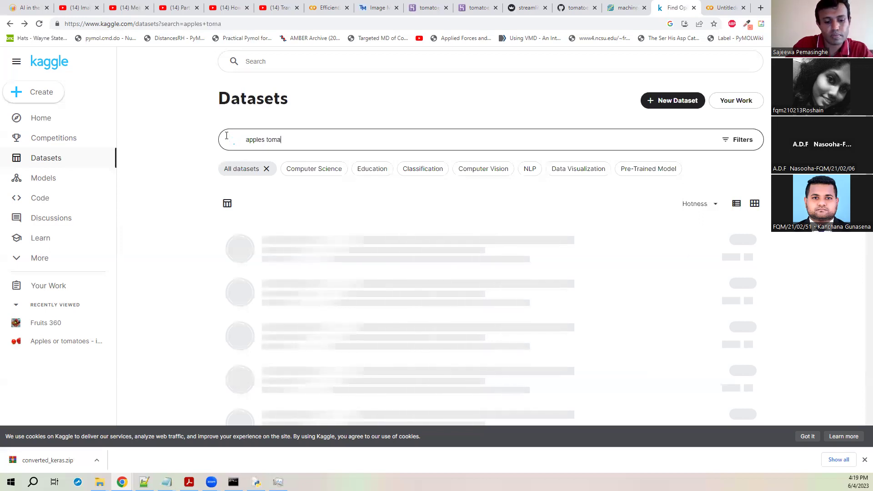
pyautogui.write('toes')
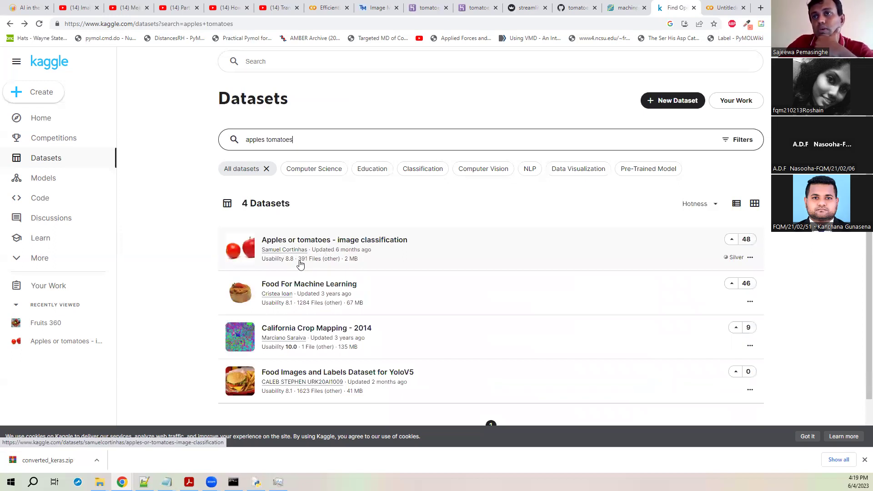
pyautogui.click(380, 241)
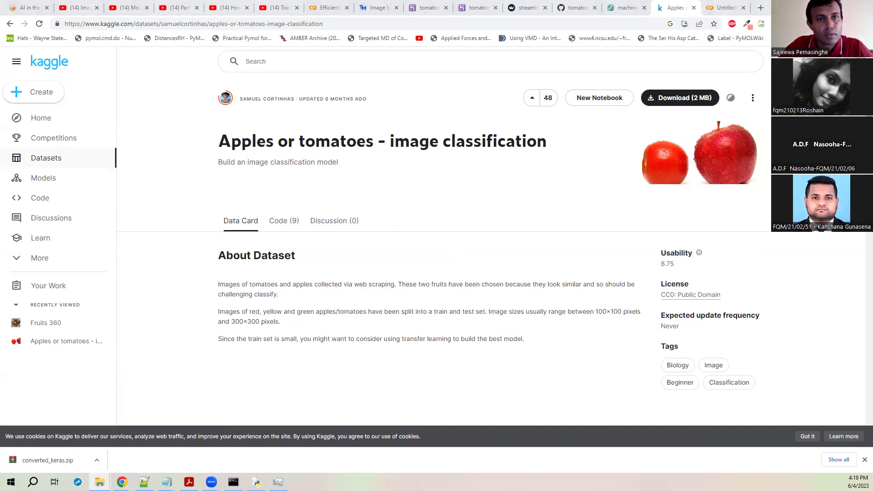
# Step: Switch to File Explorer and examine how the extracted archive folder organises the class folders inside train and test
pyautogui.hotkey('alt', 'Tab')
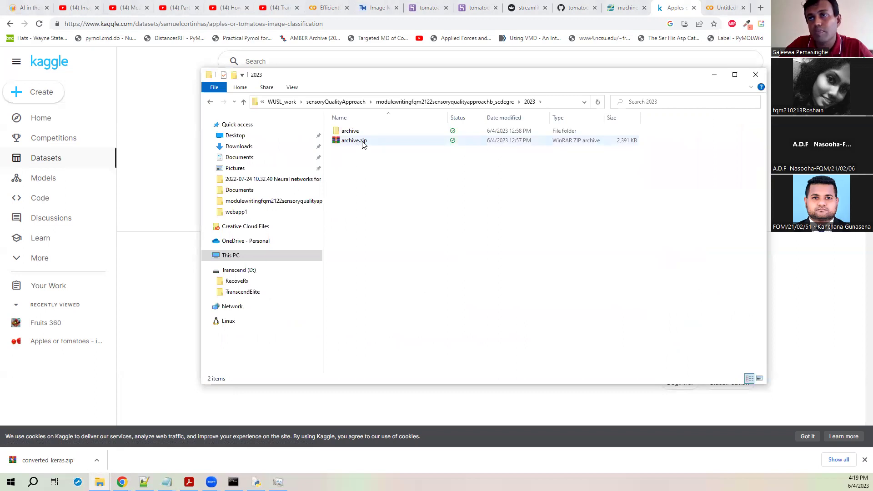
pyautogui.click(357, 133)
pyautogui.doubleClick(357, 132)
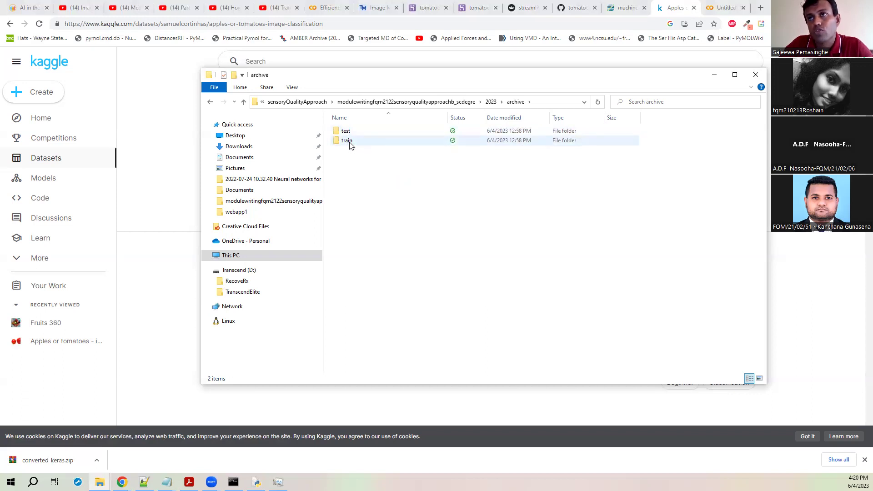
pyautogui.doubleClick(347, 141)
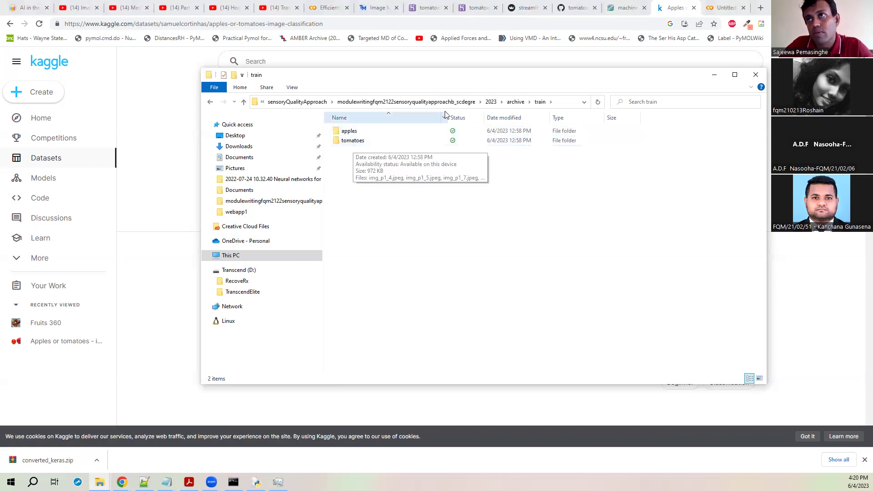
pyautogui.click(514, 102)
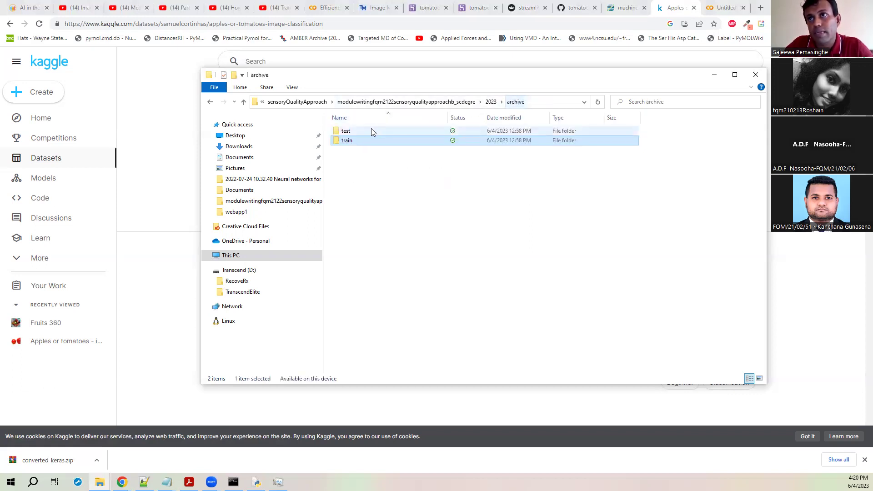
pyautogui.doubleClick(352, 131)
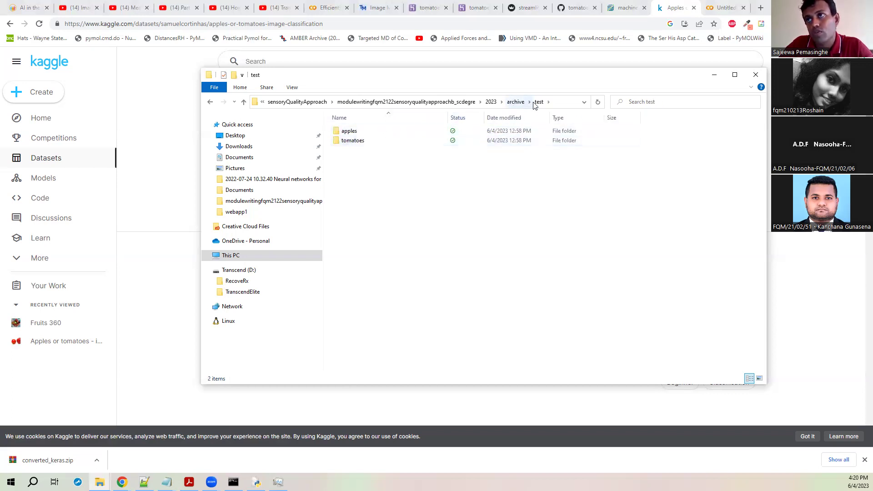
pyautogui.click(515, 104)
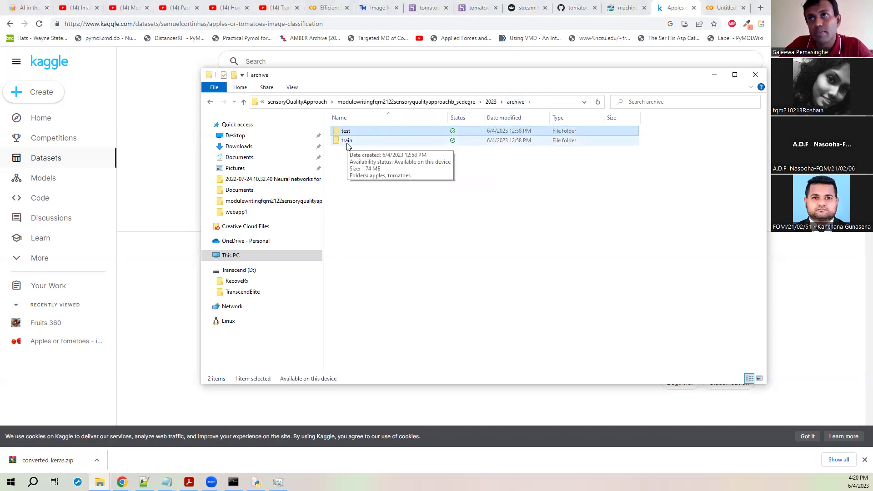
pyautogui.doubleClick(347, 142)
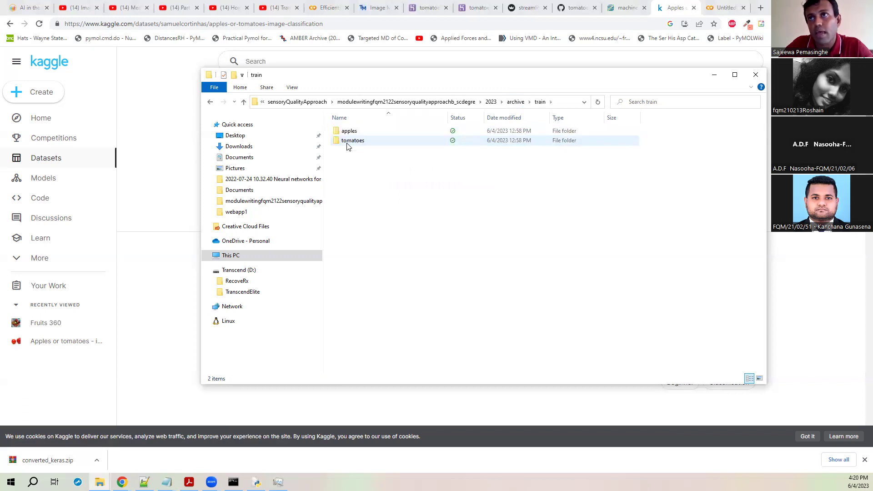
pyautogui.click(508, 104)
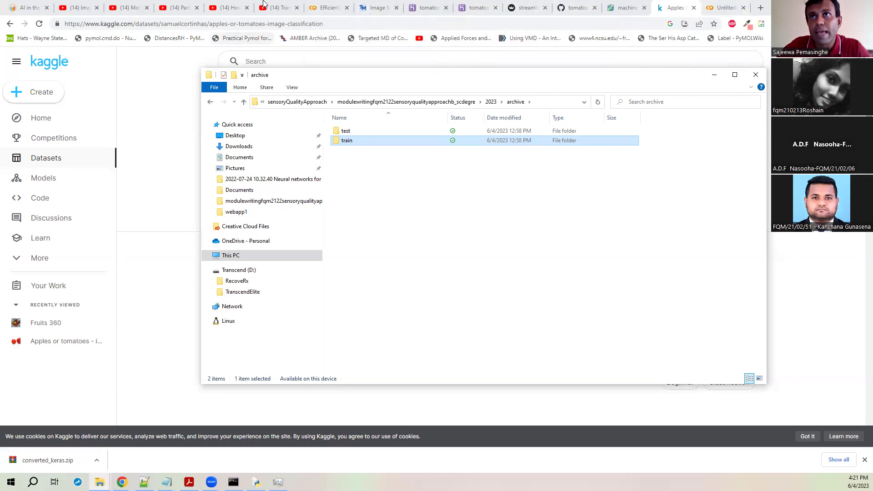
# Step: Switch from File Explorer to the browser and load teachablemachine.withgoogle.com in place of the AI in the food industry article
pyautogui.click(22, 8)
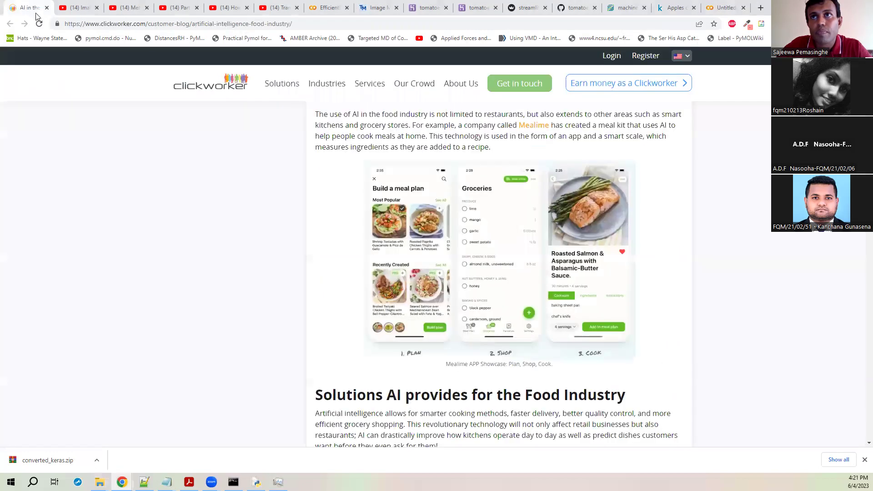
pyautogui.click(314, 22)
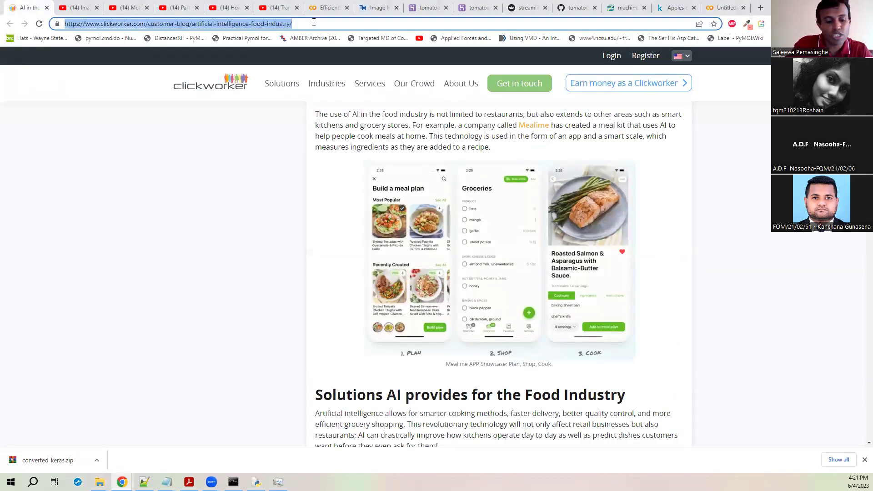
pyautogui.write('teachablemachine.withgoogle.com')
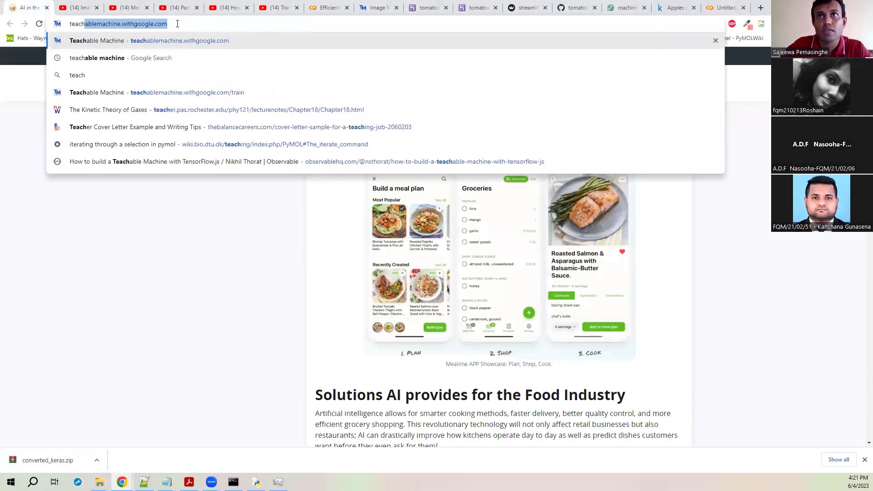
pyautogui.press('Return')
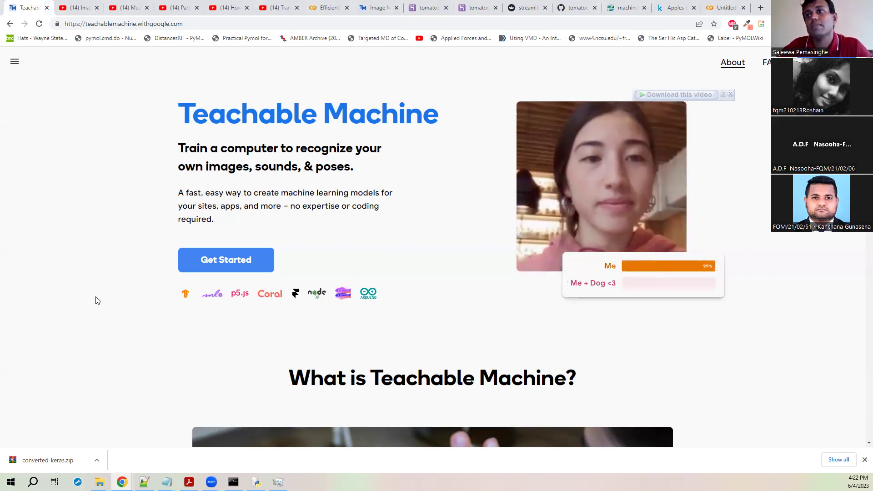
# Step: Start a new image project in Teachable Machine using the standard image model
pyautogui.click(224, 265)
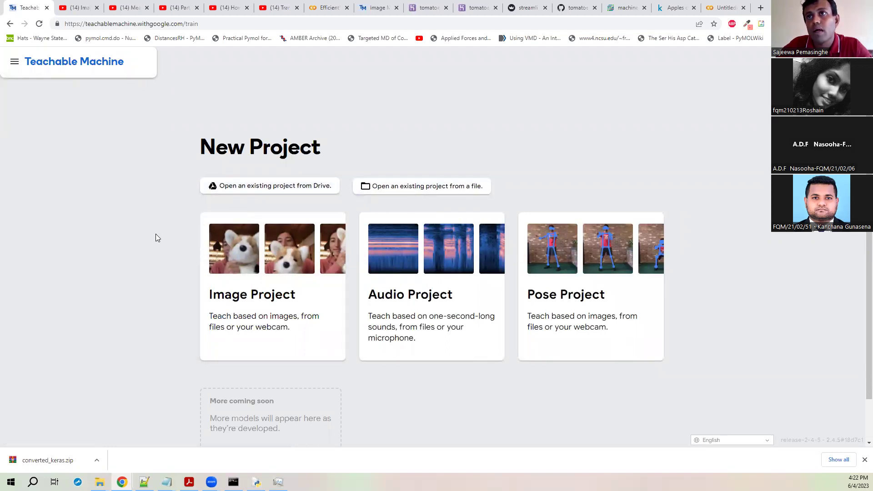
pyautogui.scroll(-1, 155, 237)
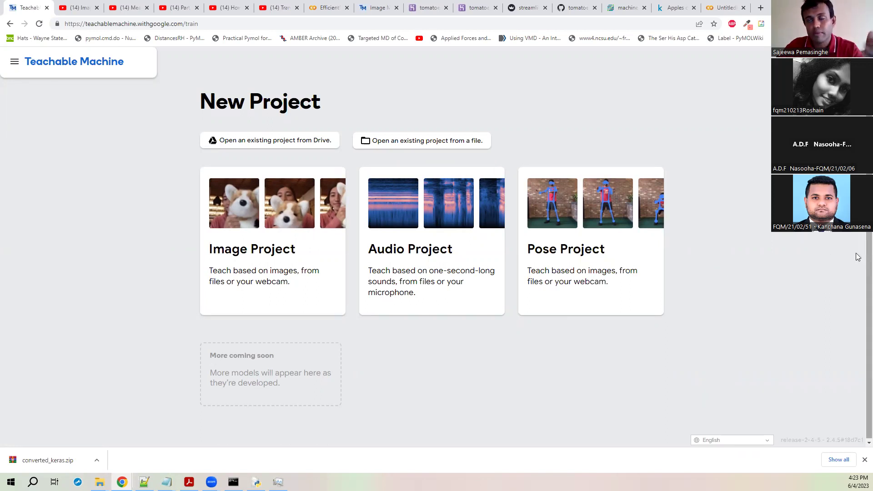
pyautogui.click(272, 217)
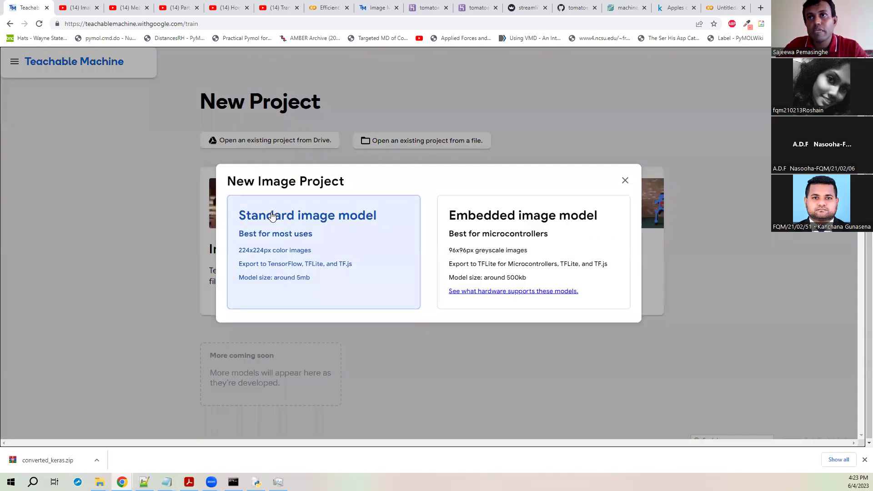
pyautogui.click(299, 221)
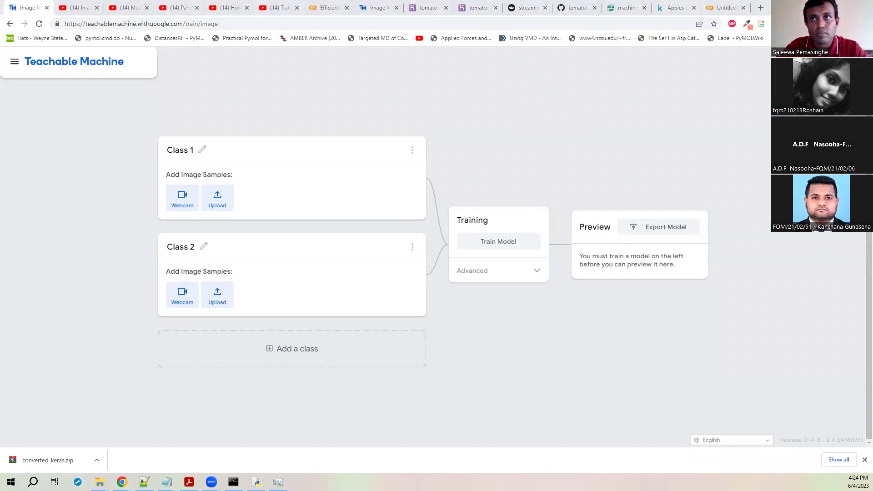
# Step: Rename Class 1 as Apples and Class 2 as Tomatoes in the image project
pyautogui.hotkey('alt', 'Tab')
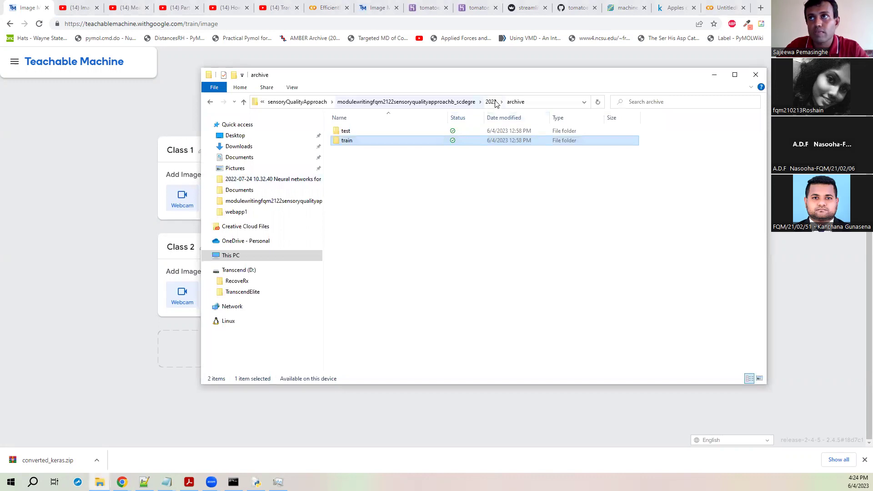
pyautogui.click(714, 74)
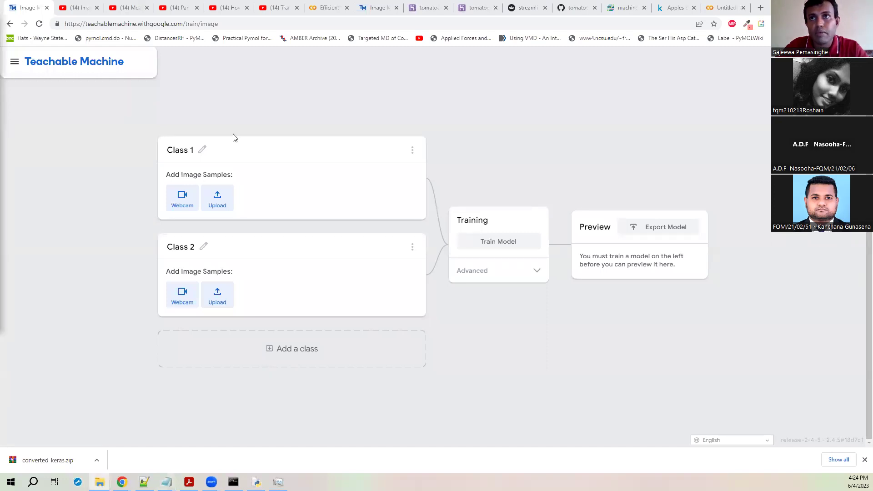
pyautogui.click(202, 154)
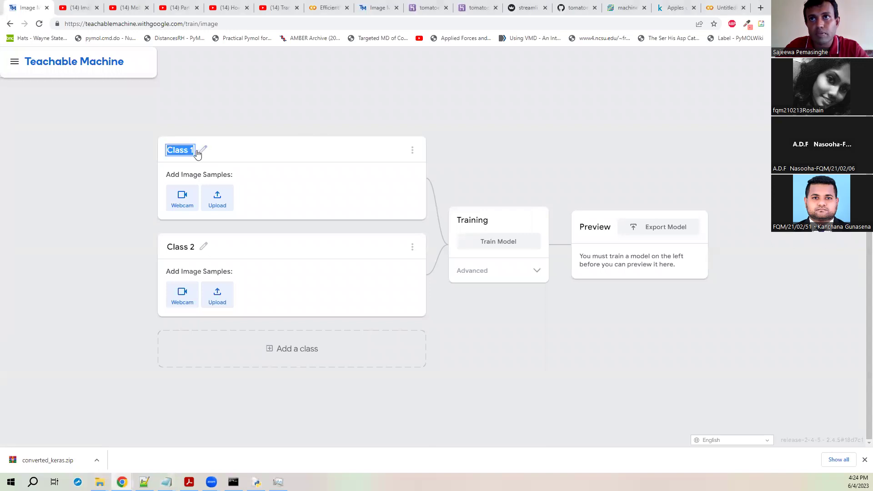
pyautogui.write('Apples')
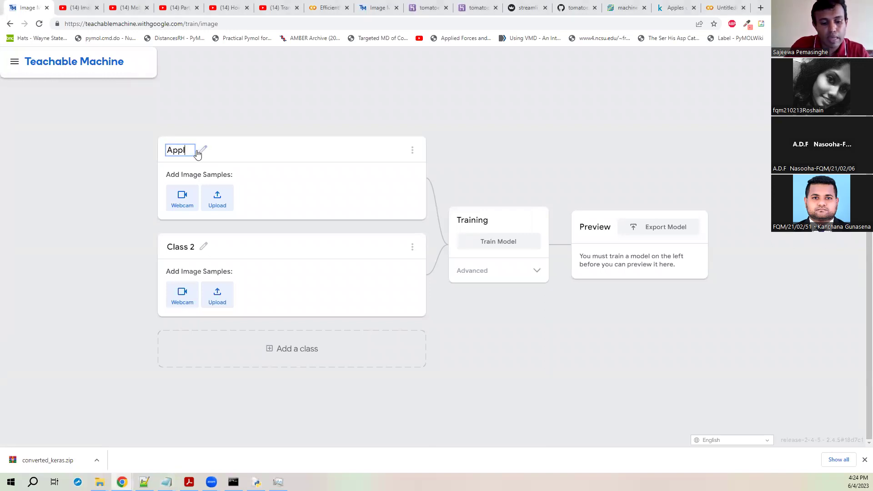
pyautogui.click(203, 247)
pyautogui.write('T')
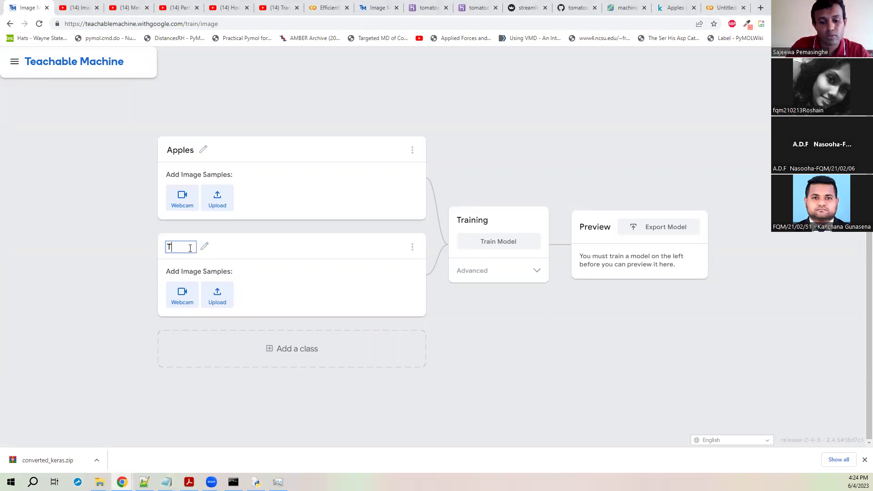
pyautogui.write('omatoes')
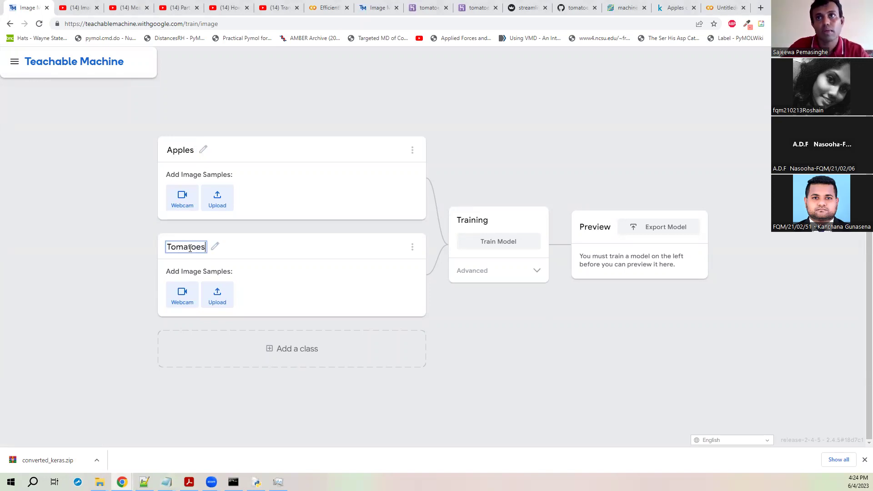
pyautogui.click(335, 194)
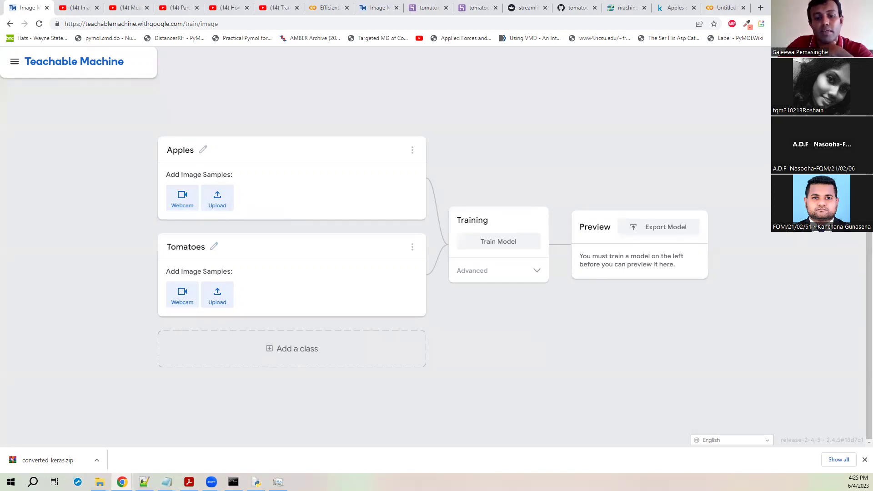
# Step: Switch to File Explorer, open the apples folder inside train and select all its images, keeping the Apples class accessible beside the window
pyautogui.hotkey('alt', 'Tab')
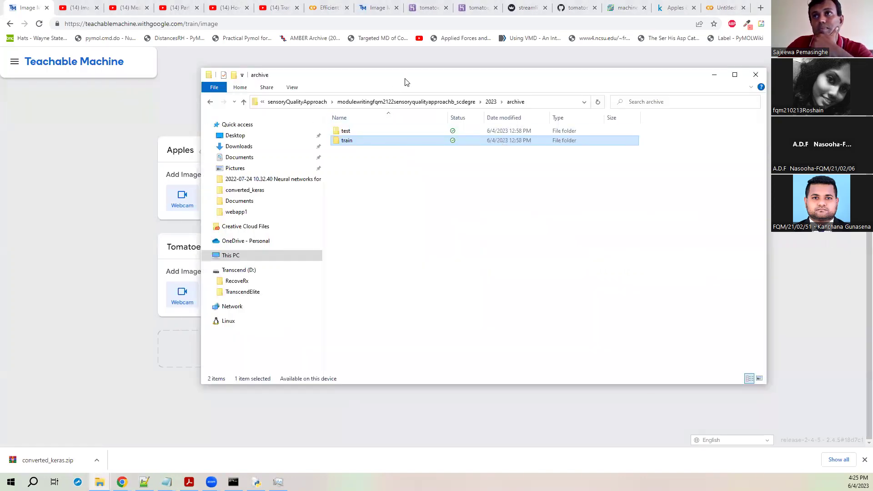
pyautogui.moveTo(406, 82); pyautogui.dragTo(571, 142)
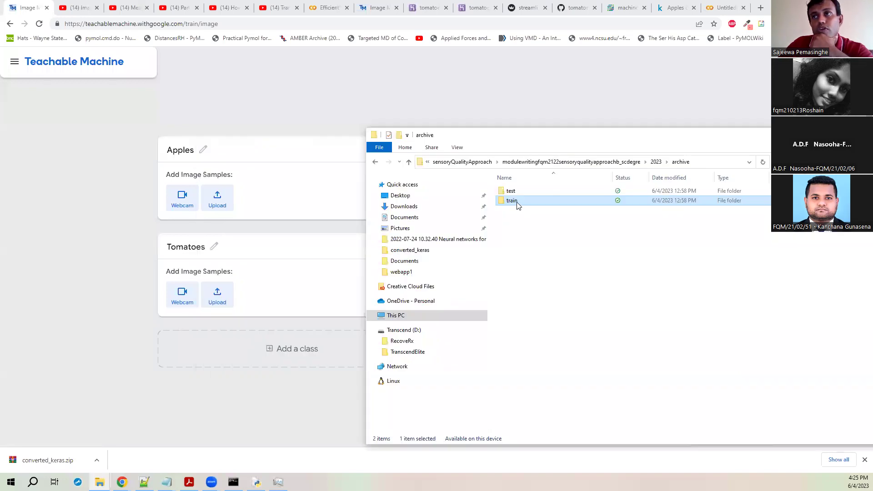
pyautogui.moveTo(517, 205)
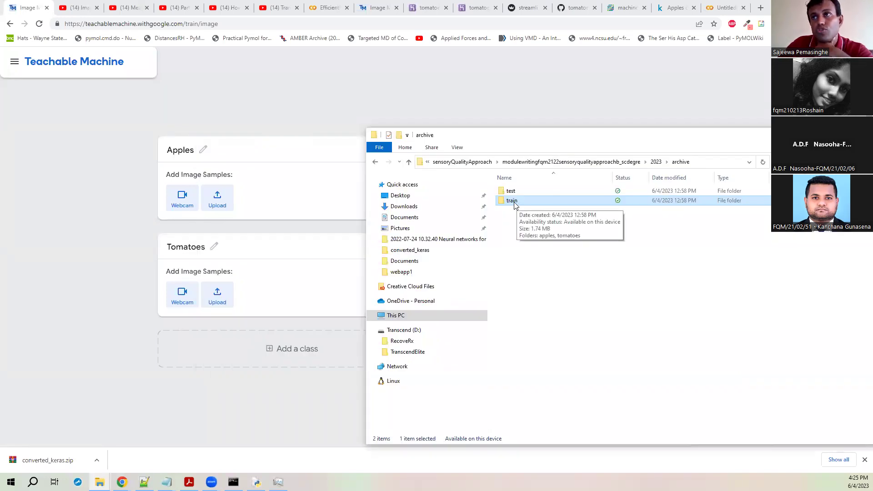
pyautogui.moveTo(551, 141); pyautogui.dragTo(420, 378)
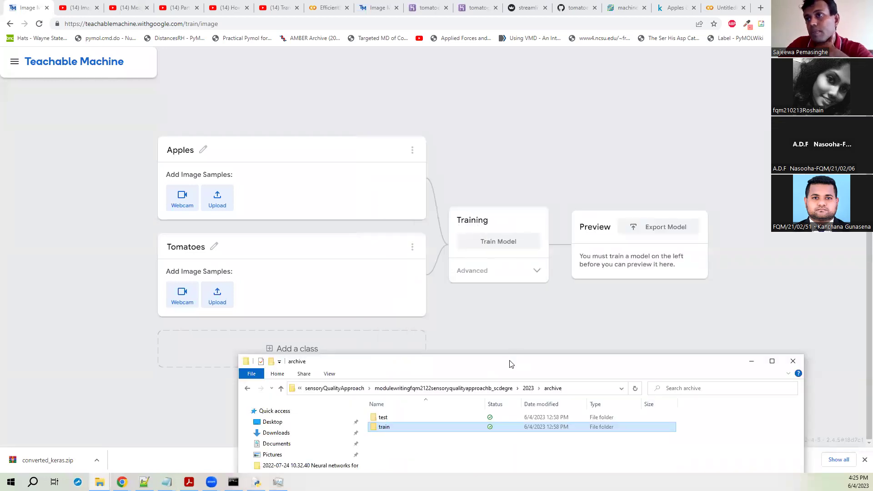
pyautogui.moveTo(509, 362); pyautogui.dragTo(578, 139)
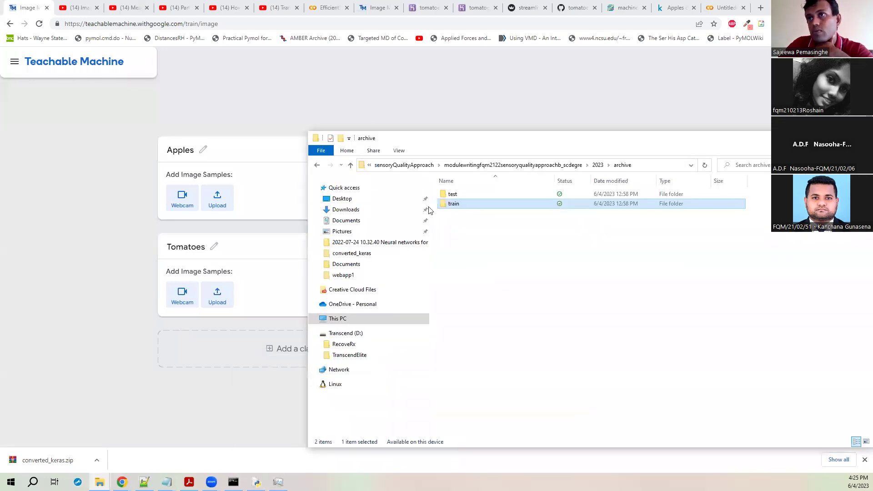
pyautogui.doubleClick(462, 209)
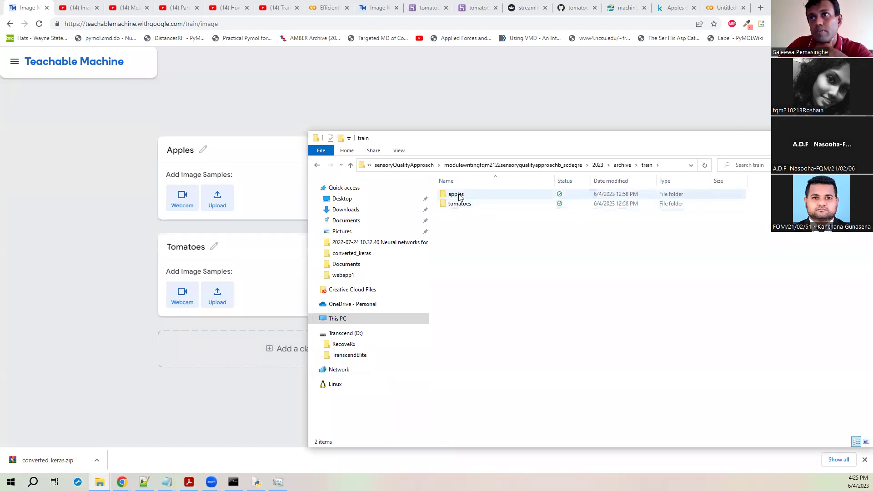
pyautogui.doubleClick(458, 196)
pyautogui.moveTo(590, 138); pyautogui.dragTo(594, 38)
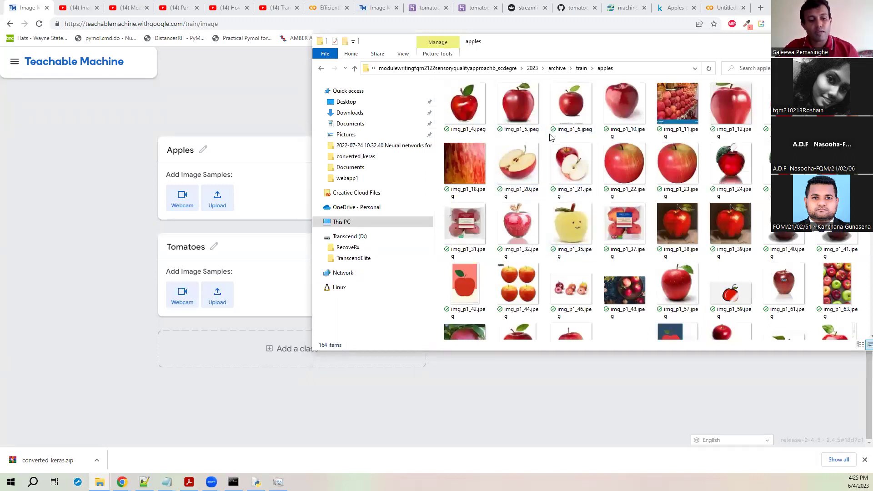
pyautogui.hotkey('ctrl', 'a')
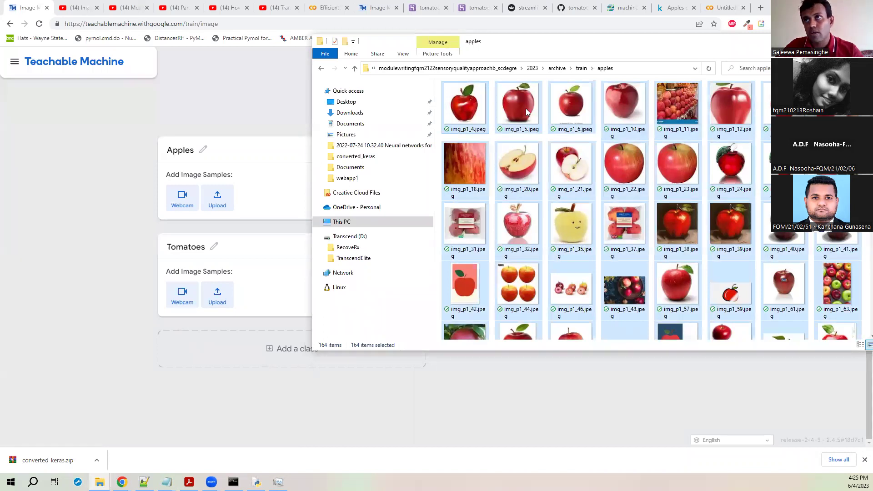
pyautogui.moveTo(545, 43); pyautogui.dragTo(607, 48)
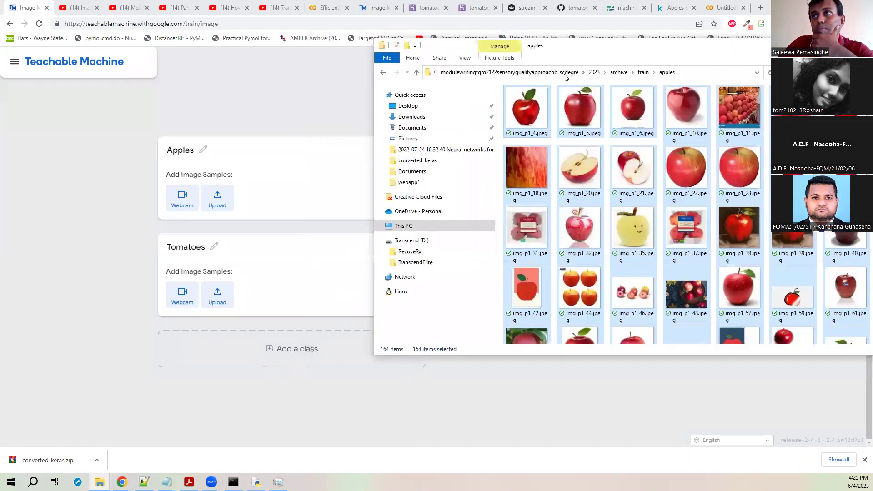
# Step: Try to drop the selected apple images directly onto the collapsed Apples class, and close the stray image tab
pyautogui.moveTo(525, 114); pyautogui.dragTo(226, 207)
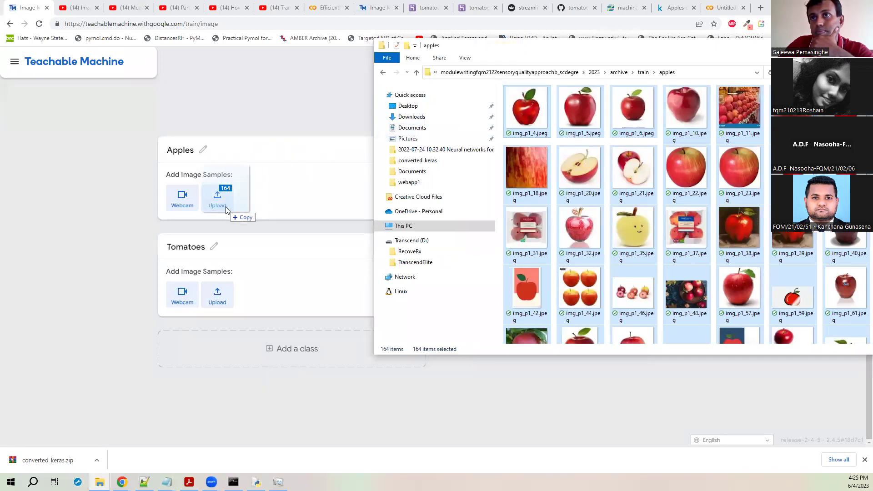
pyautogui.moveTo(226, 207); pyautogui.dragTo(226, 206)
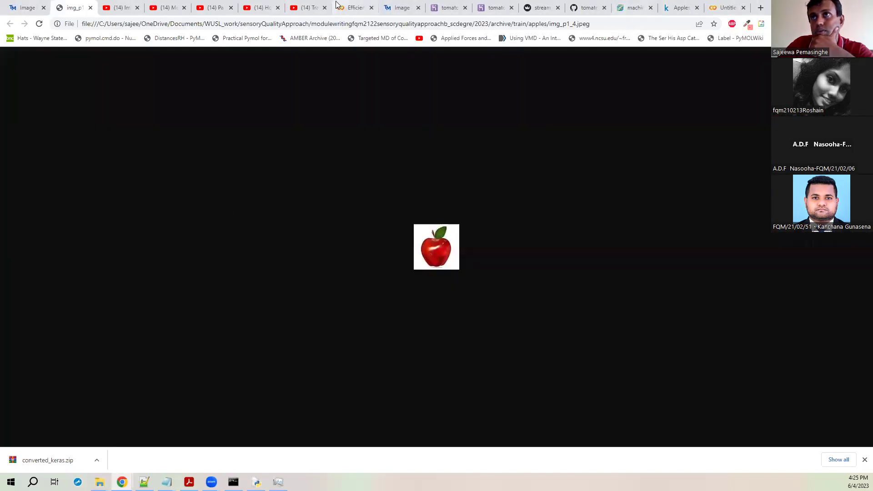
pyautogui.click(91, 8)
pyautogui.click(91, 8)
# Step: Open the file upload area of the Apples class and add all the selected apple training images to it
pyautogui.click(217, 198)
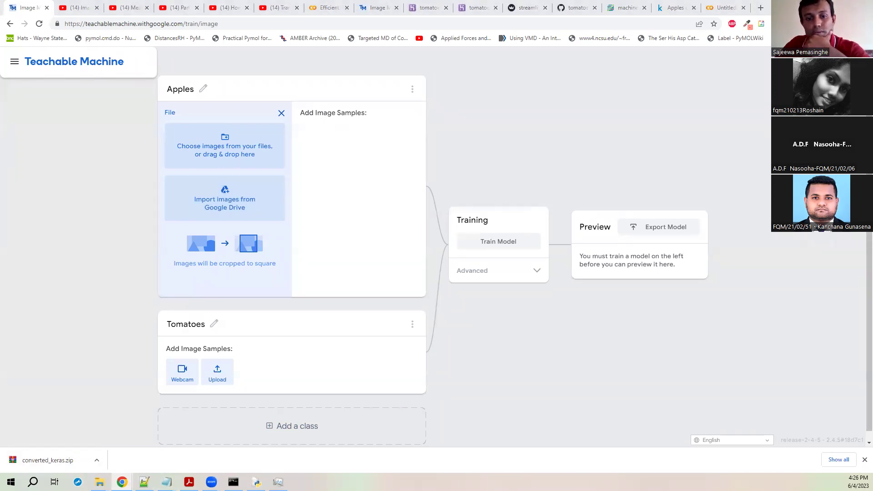
pyautogui.hotkey('alt', 'Tab')
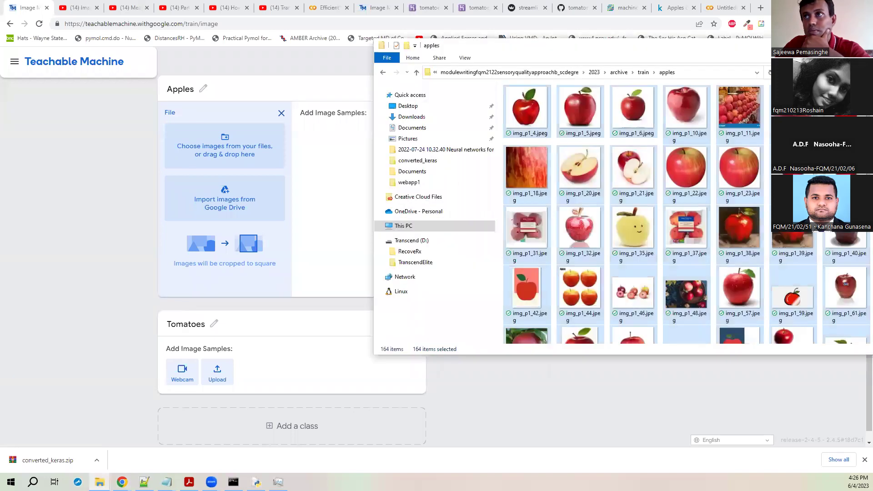
pyautogui.moveTo(525, 101); pyautogui.dragTo(209, 158)
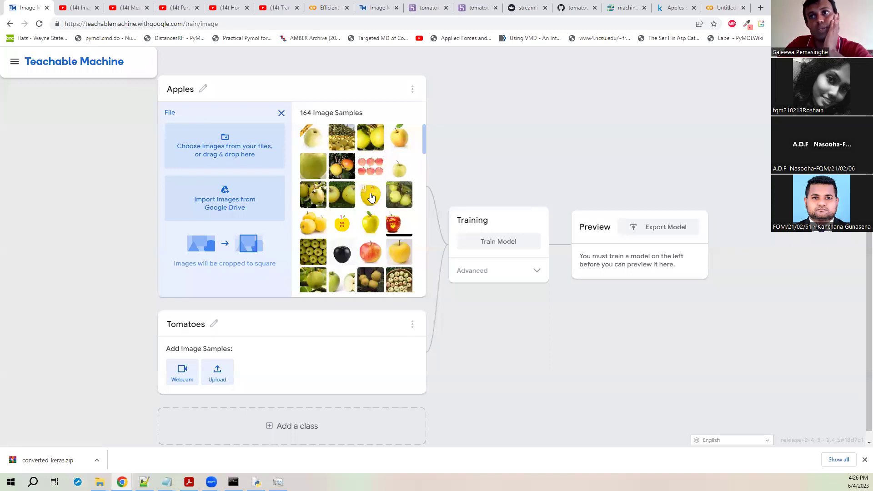
# Step: Open the file upload area of the Tomatoes class to prepare it for its training images
pyautogui.scroll(-1, 79, 328)
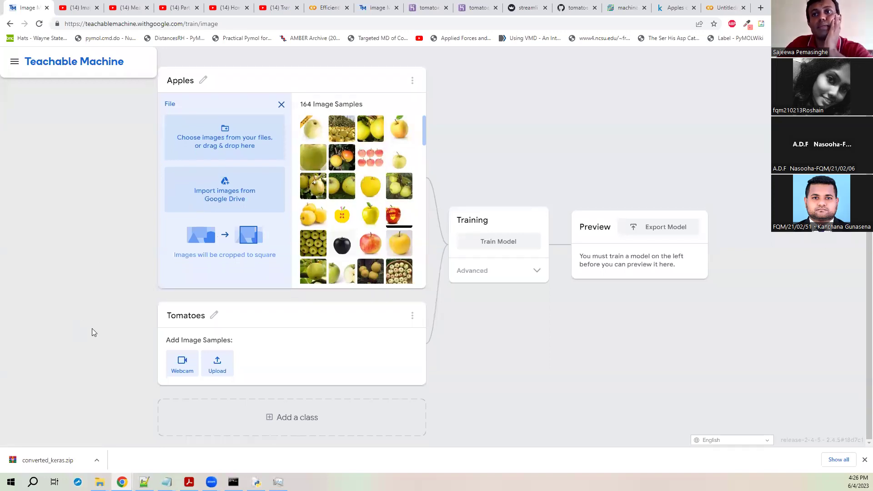
pyautogui.click(218, 363)
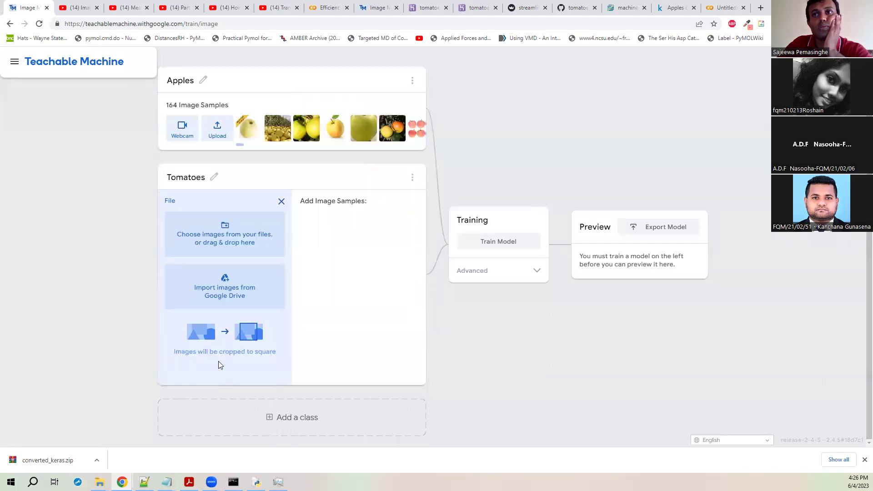
pyautogui.click(220, 253)
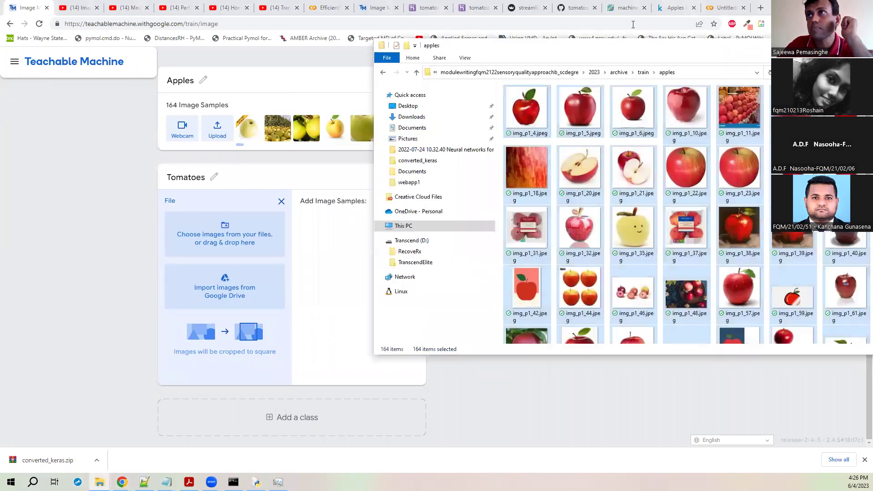
# Step: In File Explorer, open the tomatoes folder inside train and add all its images to the Tomatoes class upload area
pyautogui.click(640, 72)
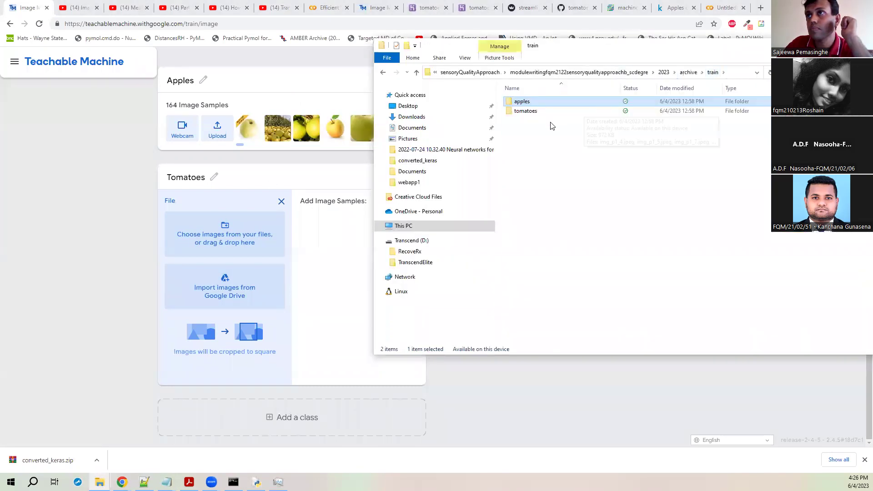
pyautogui.doubleClick(527, 112)
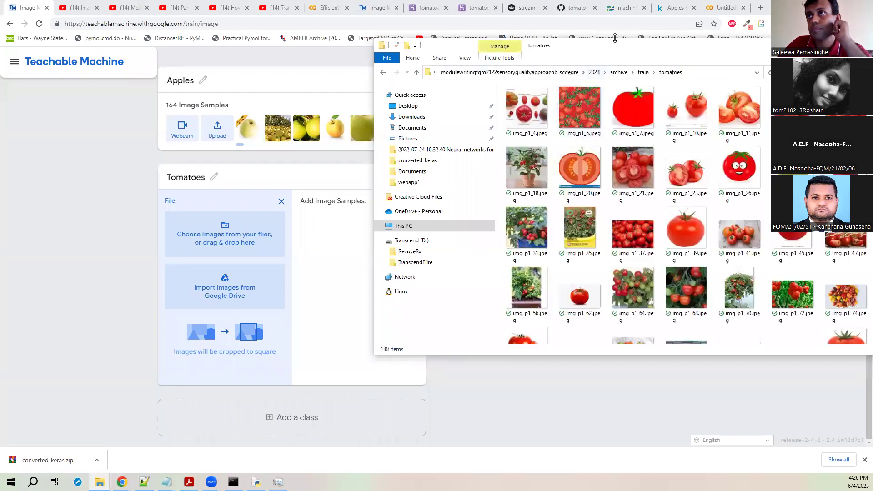
pyautogui.moveTo(632, 48); pyautogui.dragTo(737, 61)
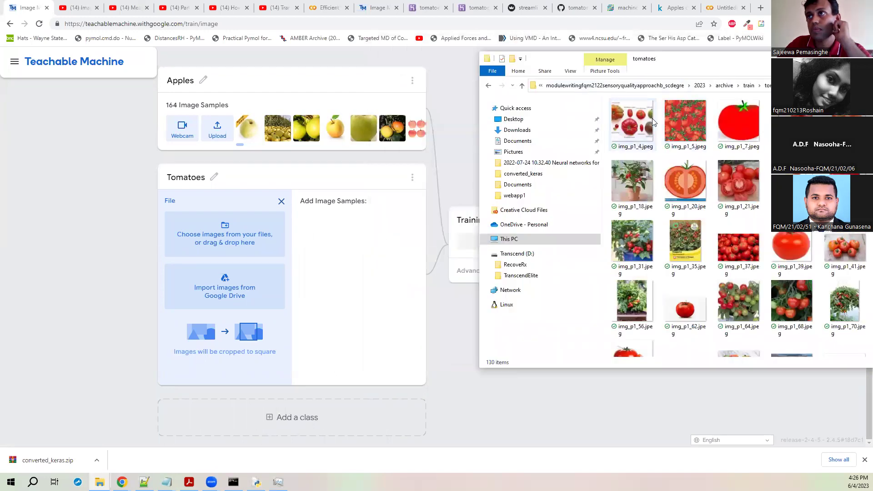
pyautogui.hotkey('ctrl', 'a')
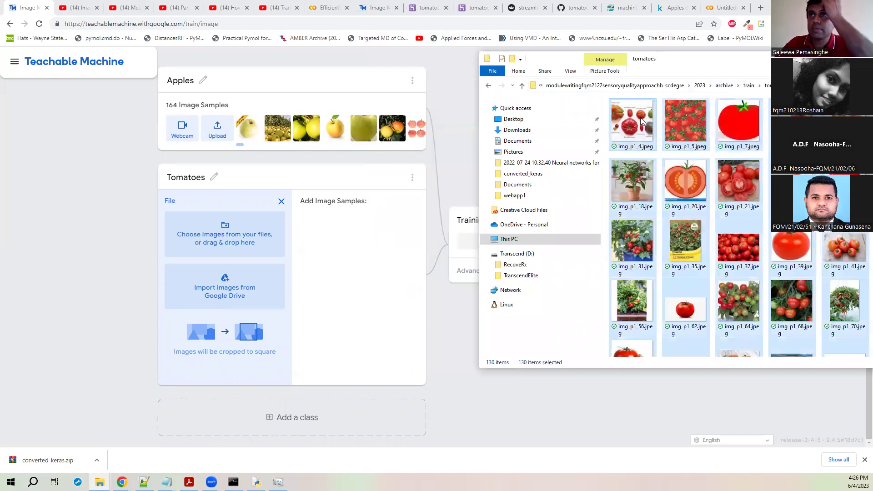
pyautogui.moveTo(641, 121); pyautogui.dragTo(230, 250)
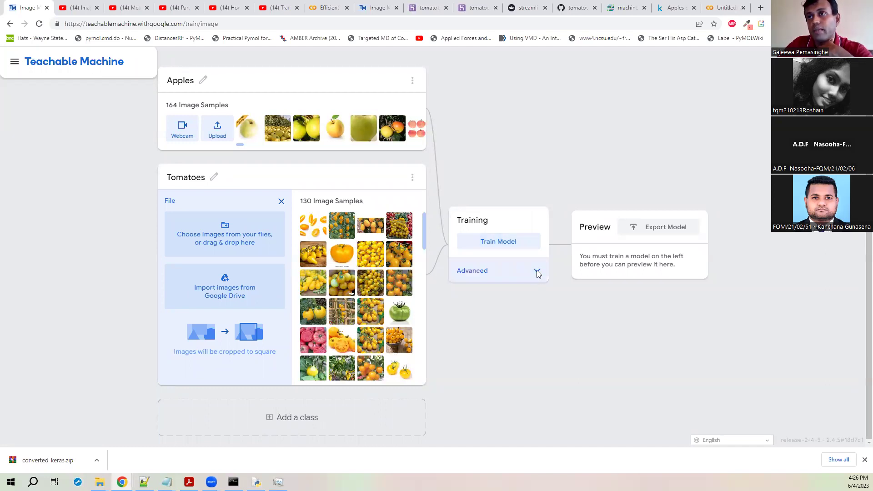
# Step: Show the advanced training settings, train the model with 50 epochs, batch size 16 and learning rate 0.001, and turn off the preview input
pyautogui.click(500, 270)
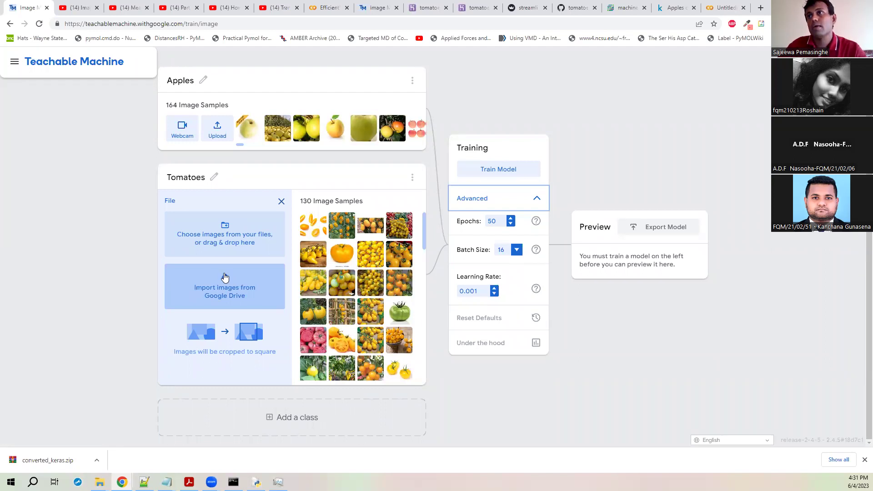
pyautogui.click(499, 175)
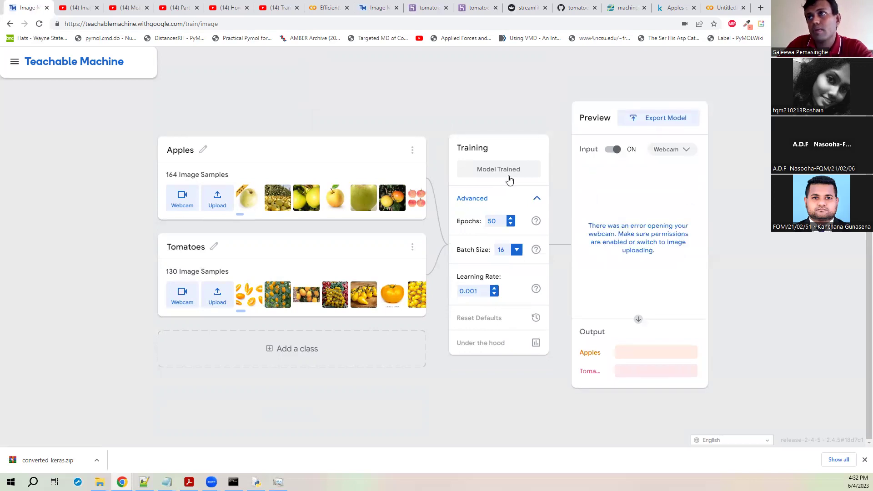
pyautogui.click(613, 150)
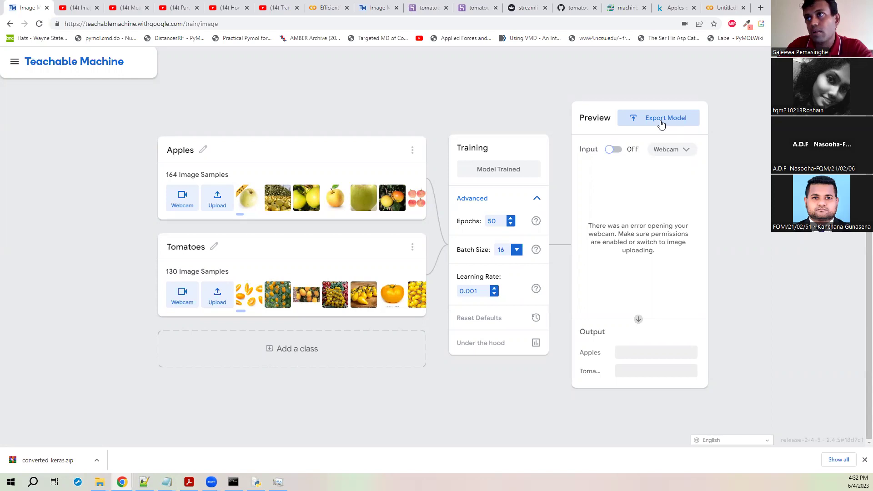
# Step: Open the model export options and compare the Tensorflow.js, Tensorflow and Tensorflow Lite formats, including the Tensorflow.js download option
pyautogui.click(661, 119)
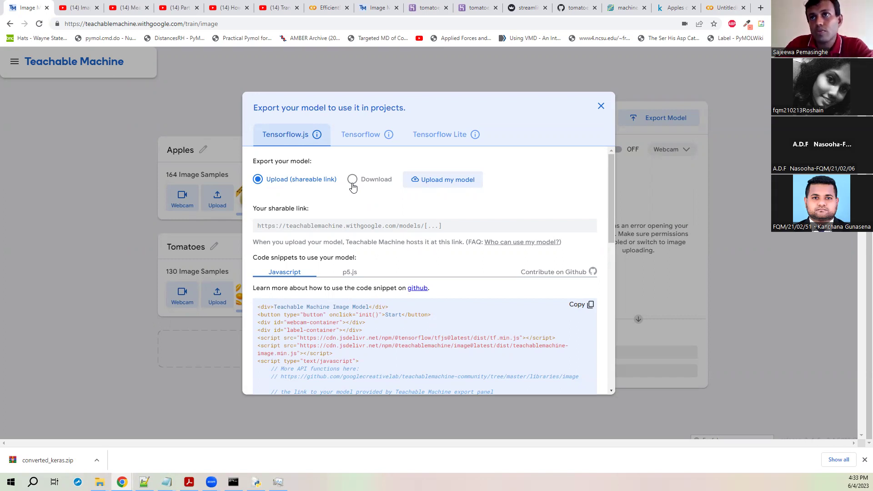
pyautogui.click(353, 180)
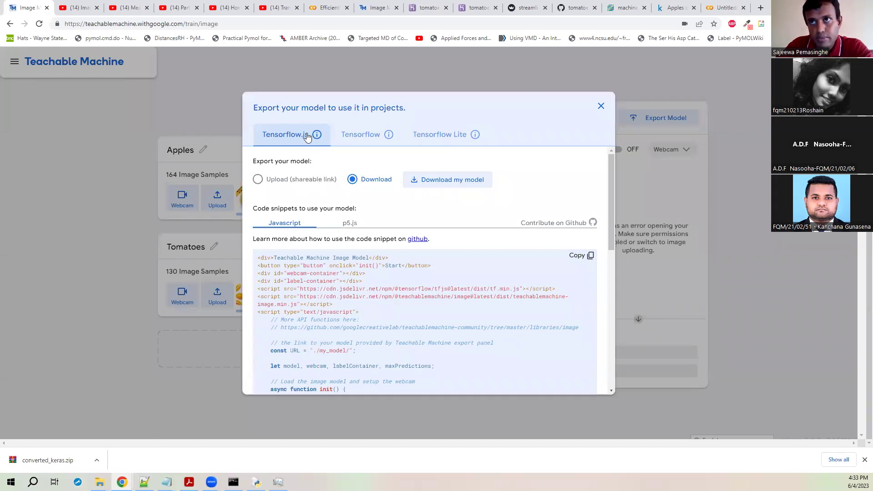
pyautogui.click(360, 136)
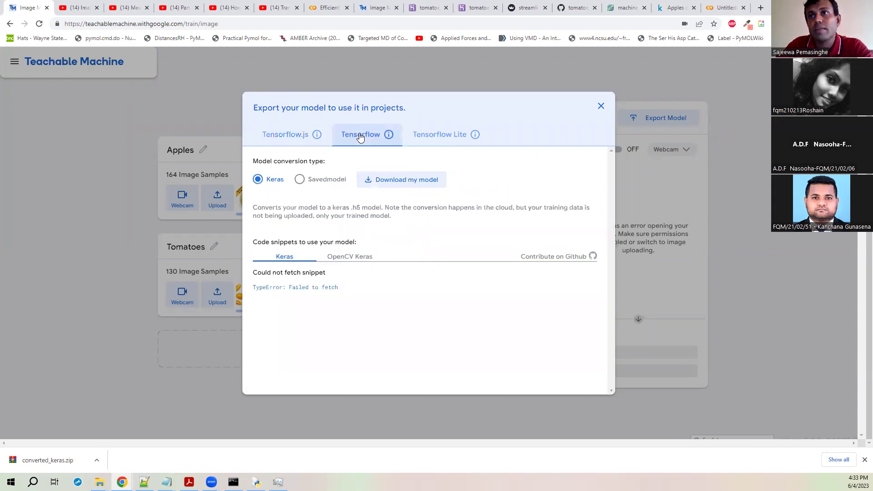
pyautogui.click(439, 139)
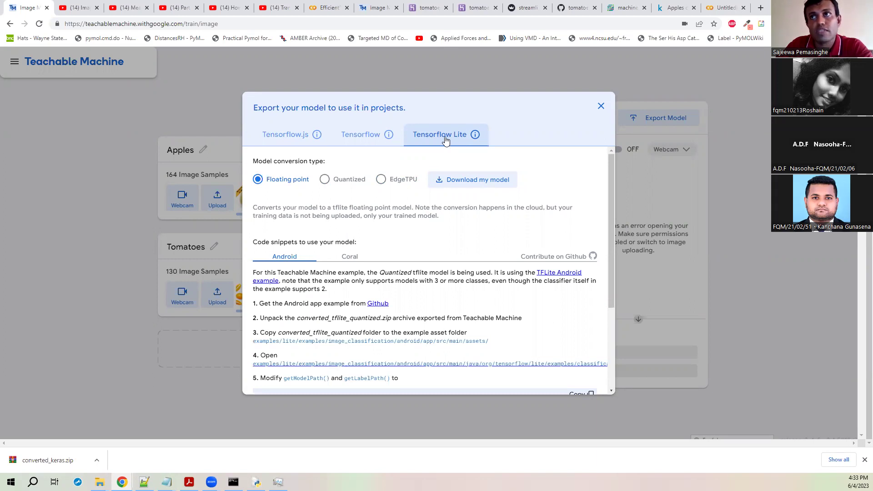
pyautogui.click(361, 139)
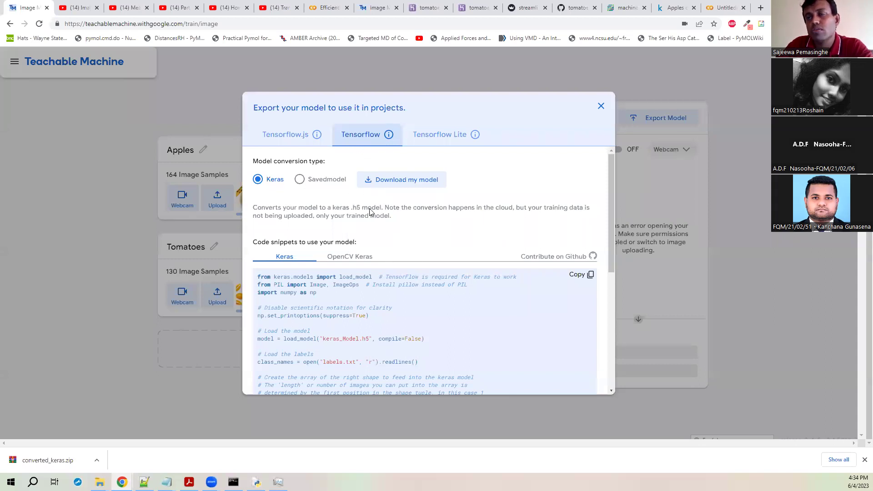
pyautogui.click(285, 141)
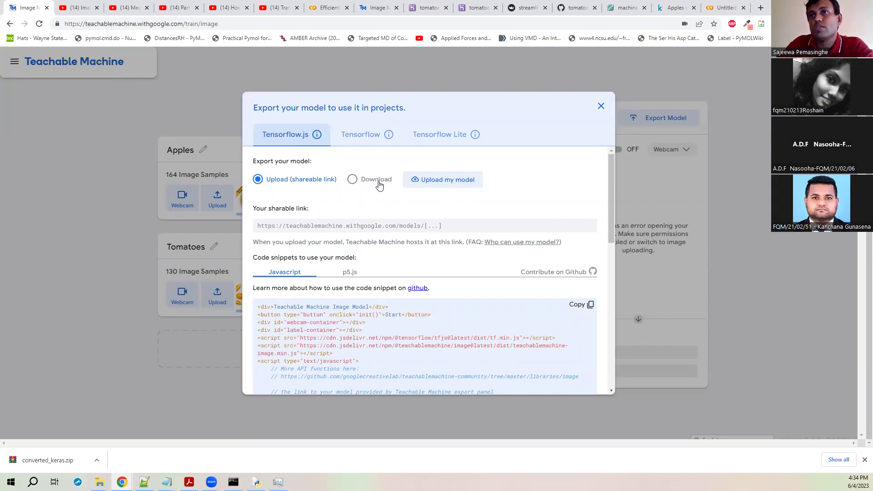
# Step: Choose the Tensorflow export format, check the format descriptions, and download the model with the Keras conversion type
pyautogui.click(368, 139)
pyautogui.moveTo(388, 136)
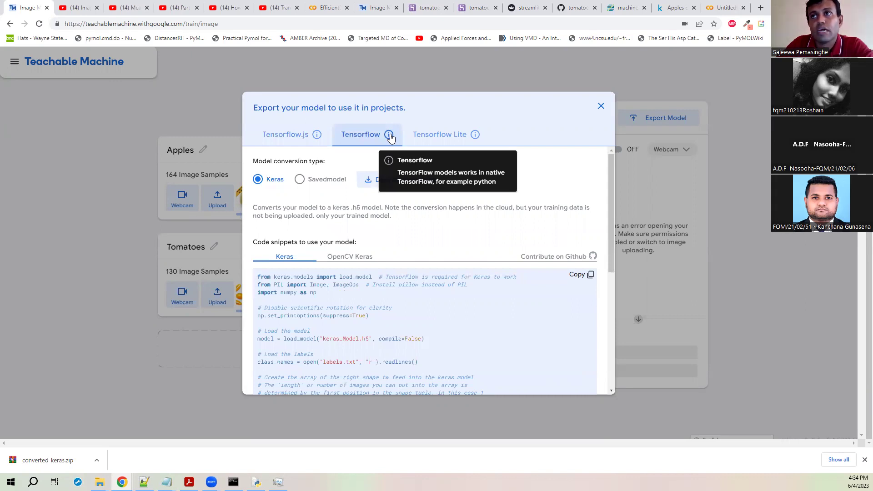
pyautogui.moveTo(316, 137)
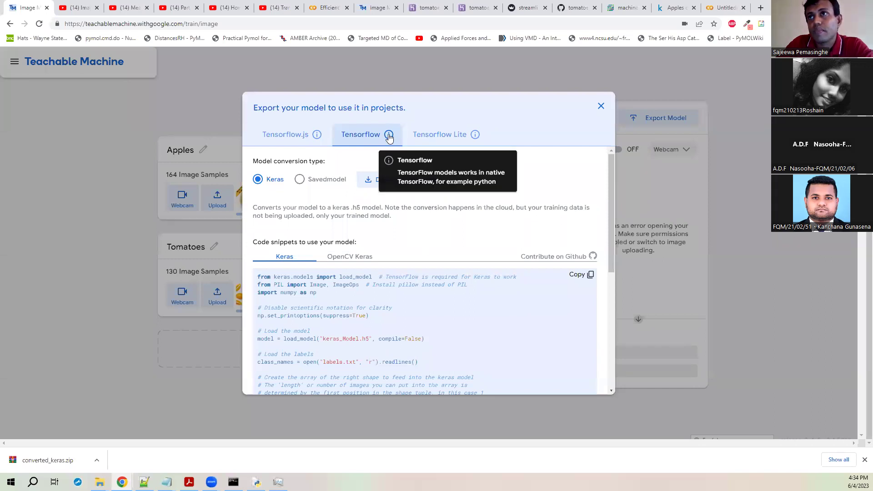
pyautogui.moveTo(474, 138)
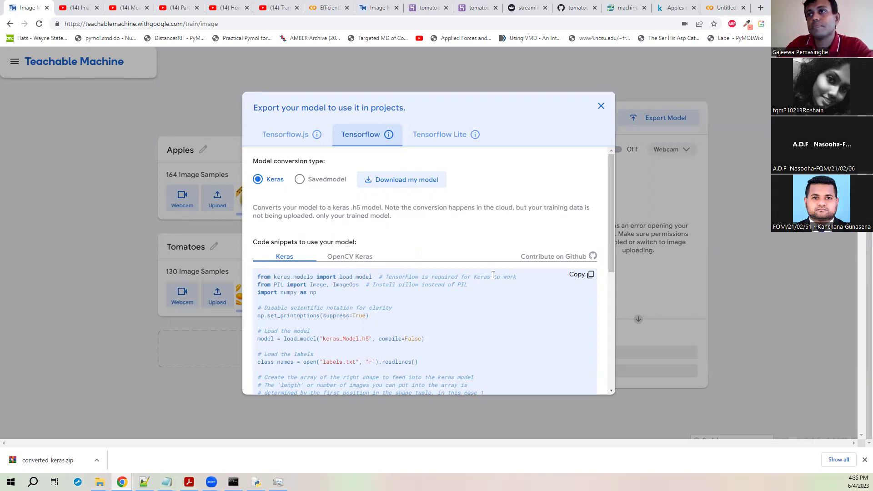
pyautogui.click(398, 184)
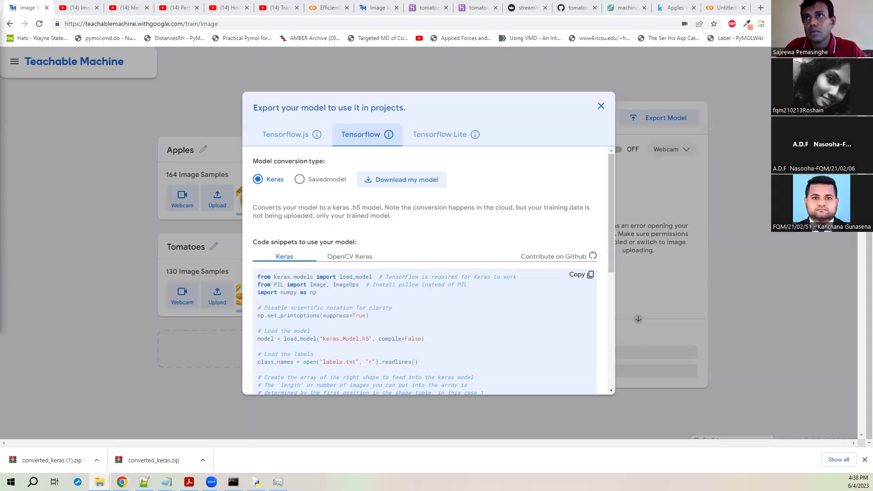
# Step: Switch to File Explorer, extract converted_keras (1).zip in Downloads into its own folder and open that folder
pyautogui.hotkey('alt', 'Tab')
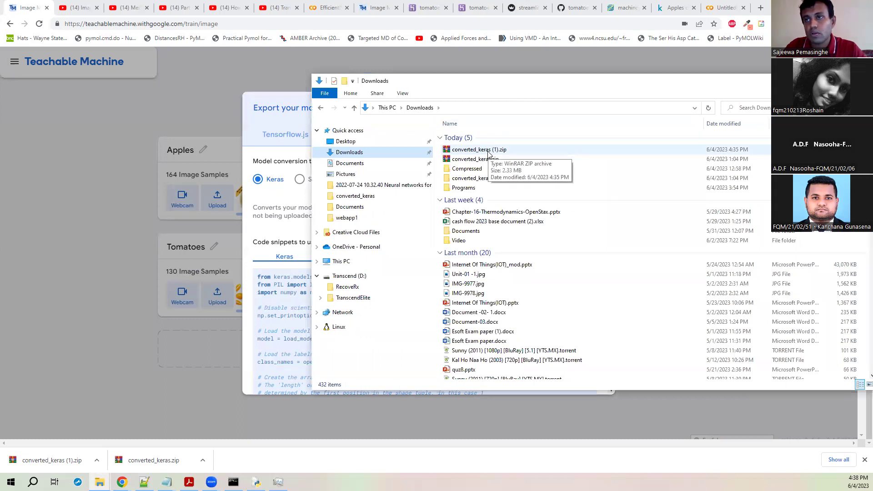
pyautogui.click(488, 150)
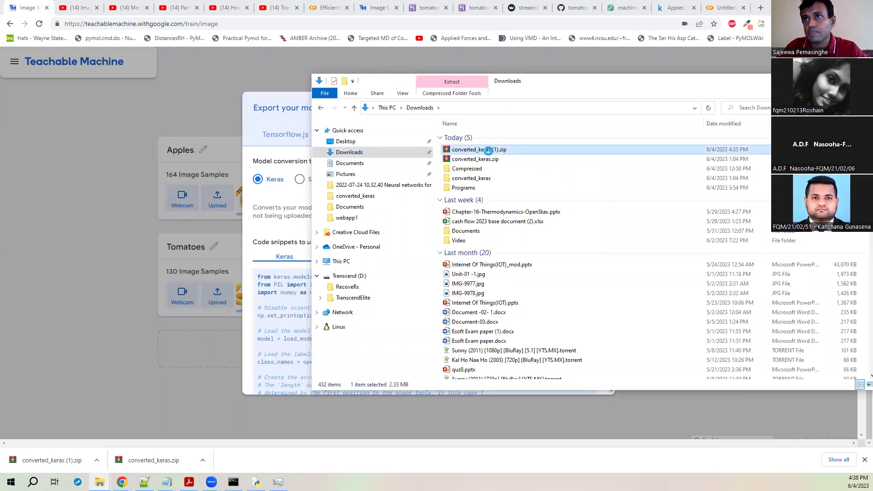
pyautogui.rightClick(488, 150)
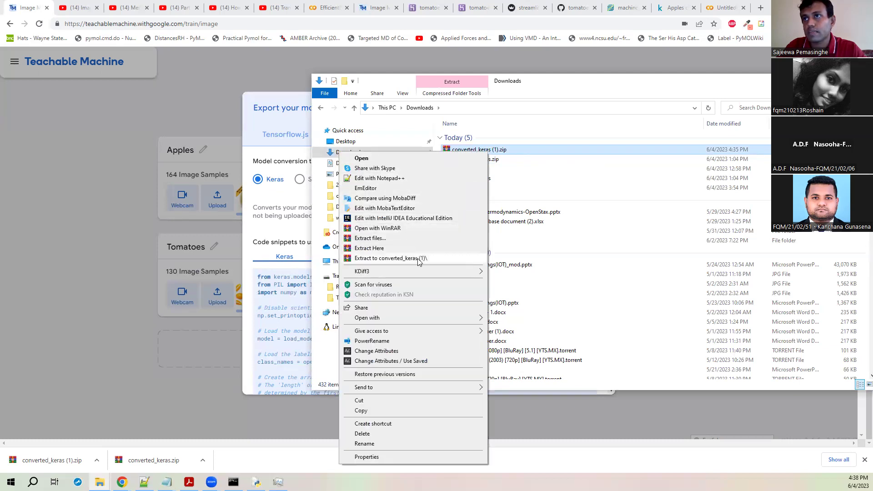
pyautogui.click(399, 258)
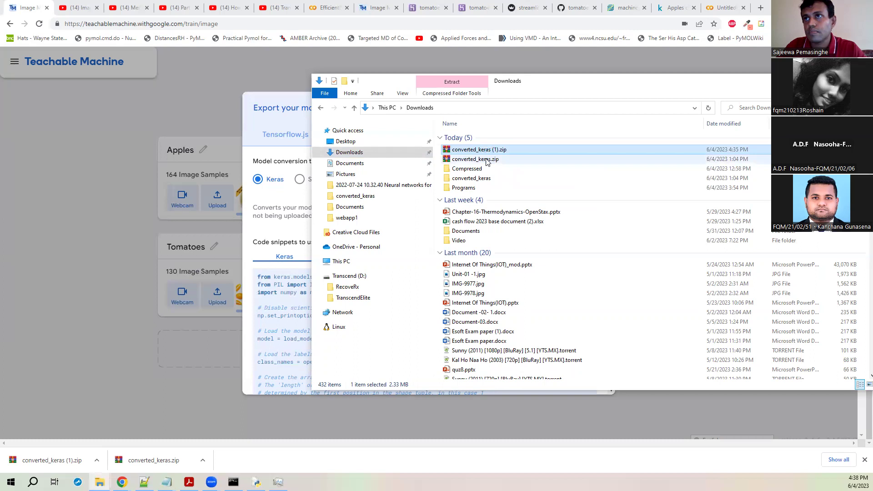
pyautogui.doubleClick(484, 199)
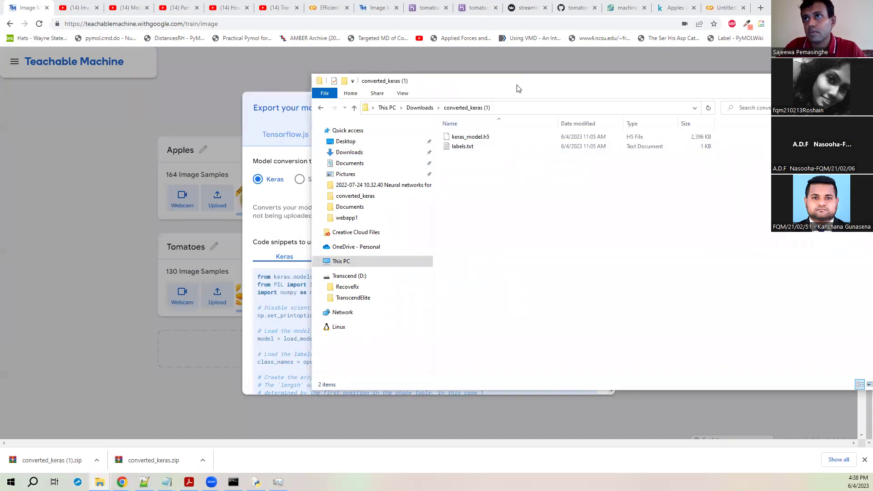
# Step: Read the class labels in labels.txt, close the file and point out keras_model.h5 in the extracted folder
pyautogui.moveTo(516, 86); pyautogui.dragTo(349, 86)
pyautogui.doubleClick(294, 146)
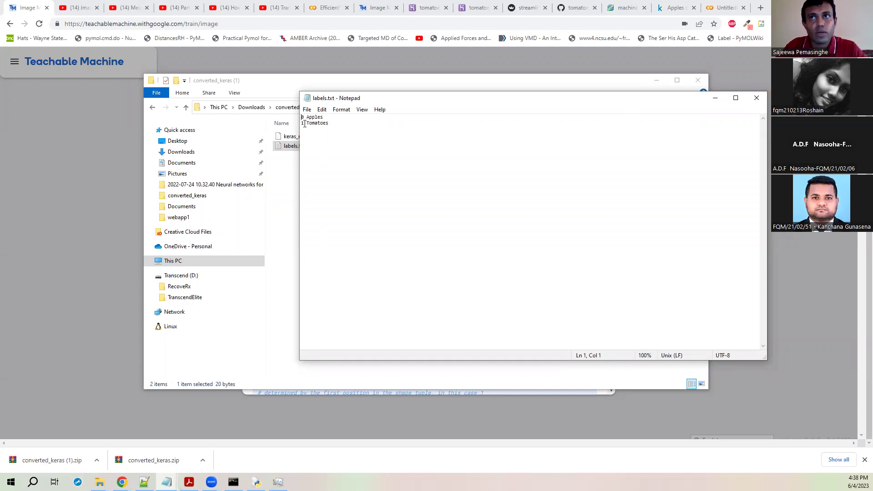
pyautogui.click(755, 100)
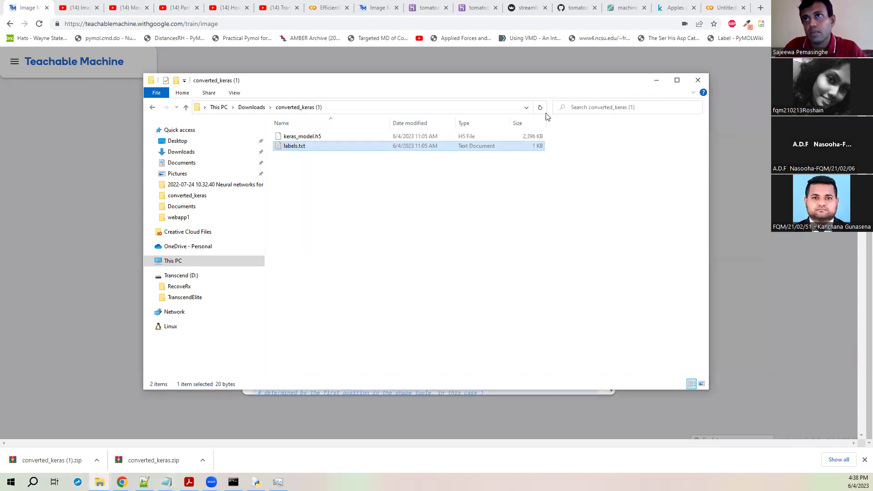
pyautogui.click(313, 138)
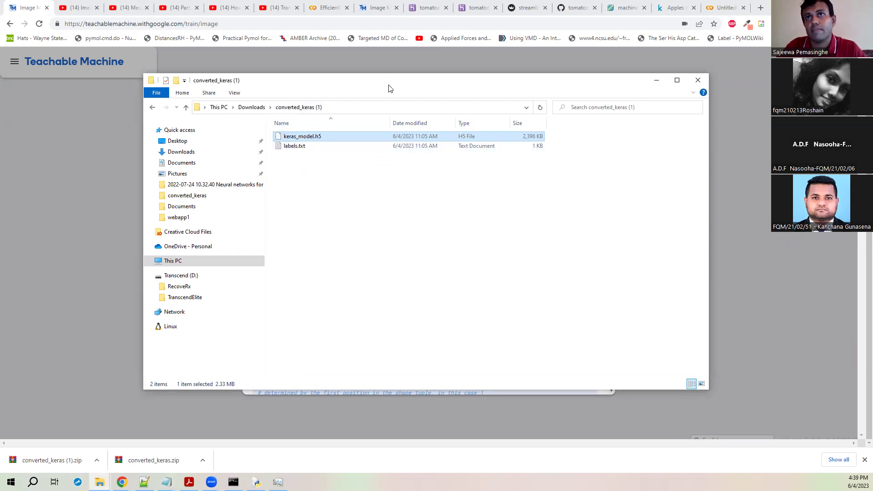
pyautogui.moveTo(388, 88); pyautogui.dragTo(322, 119)
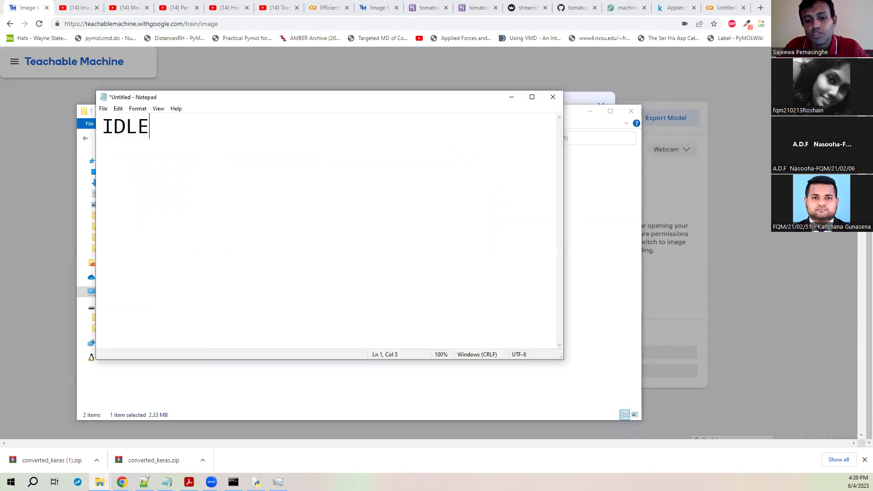
# Step: In the untitled Notepad note, replace the word IDLE with Streamlit and highlight the new word
pyautogui.moveTo(191, 126); pyautogui.dragTo(93, 127)
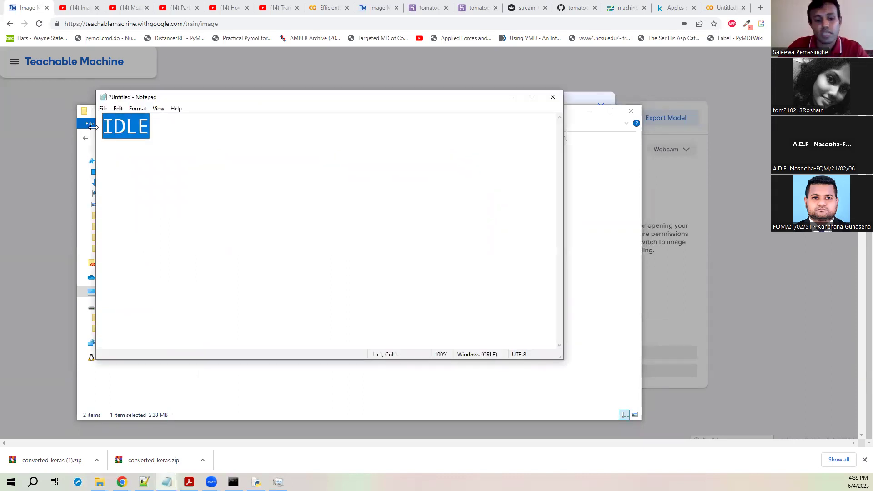
pyautogui.write('Streamlit')
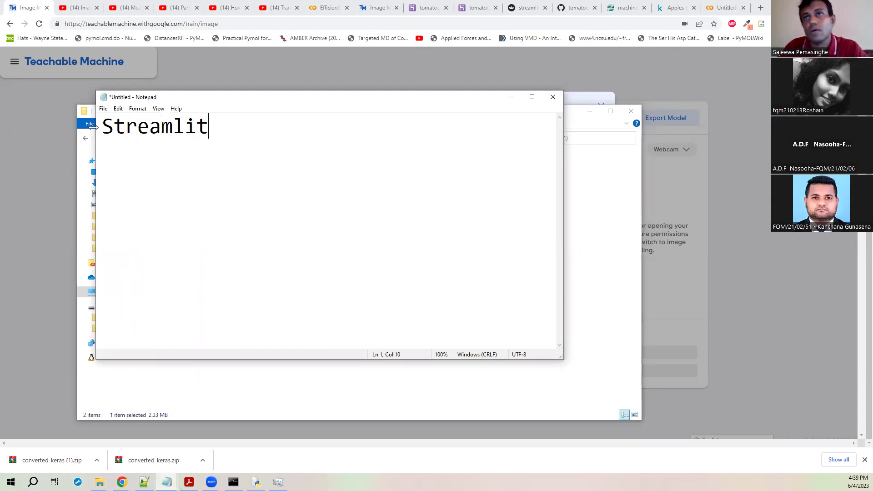
pyautogui.moveTo(229, 131); pyautogui.dragTo(103, 131)
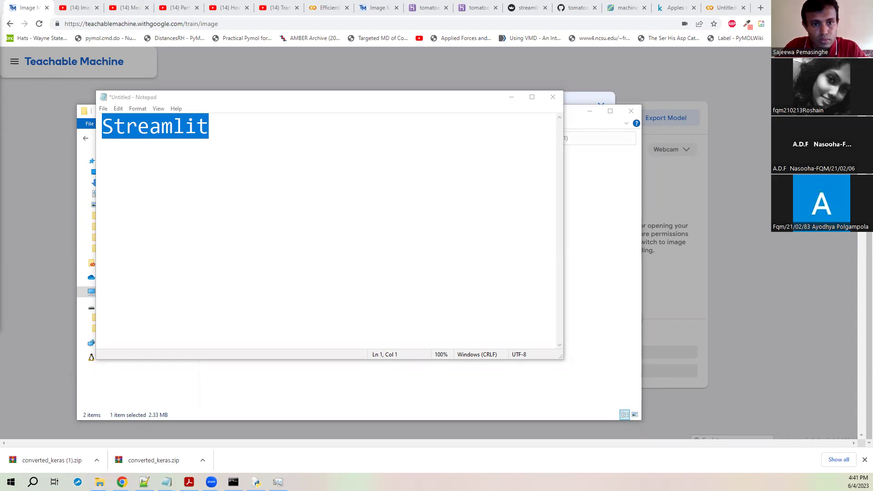
# Step: Open the 2023 folder inside modulewritingfqm2122sensoryqualityapproachb_scdegre and create a new folder named webapp in it
pyautogui.doubleClick(622, 247)
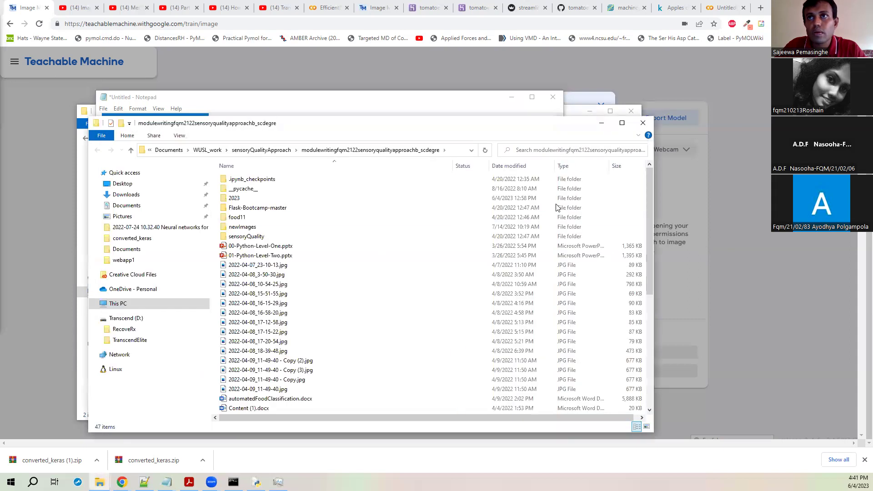
pyautogui.moveTo(367, 130); pyautogui.dragTo(480, 120)
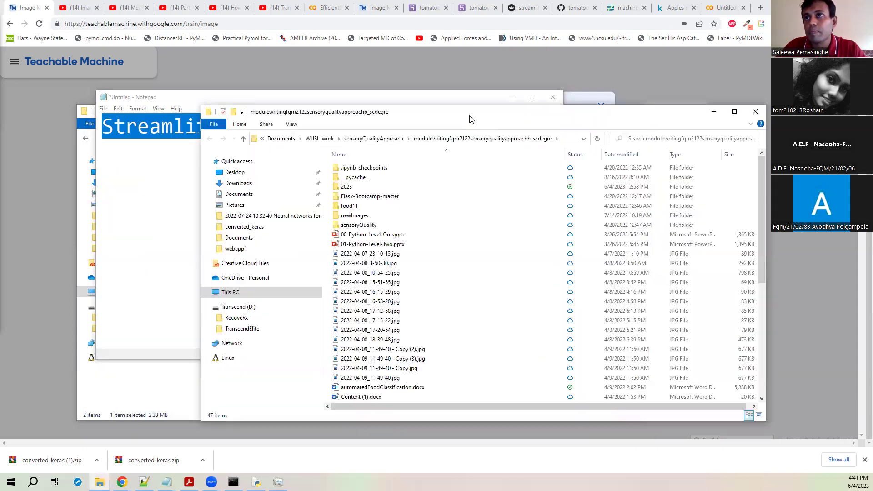
pyautogui.doubleClick(357, 188)
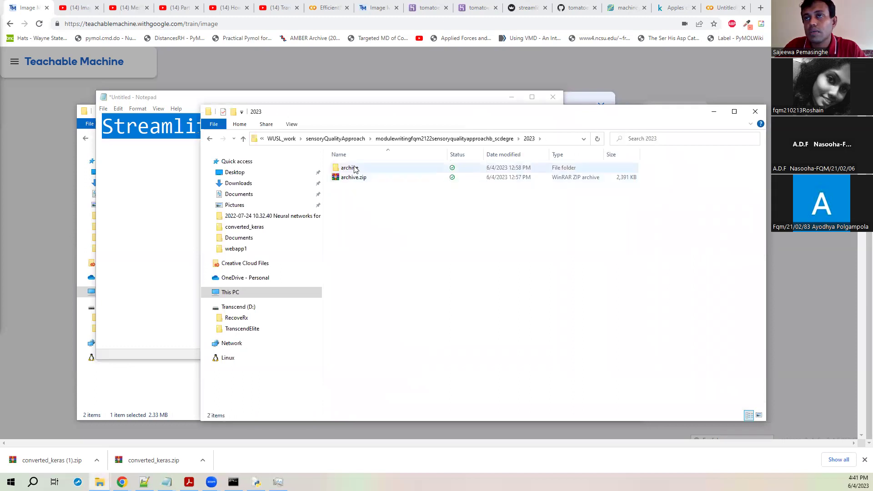
pyautogui.rightClick(374, 222)
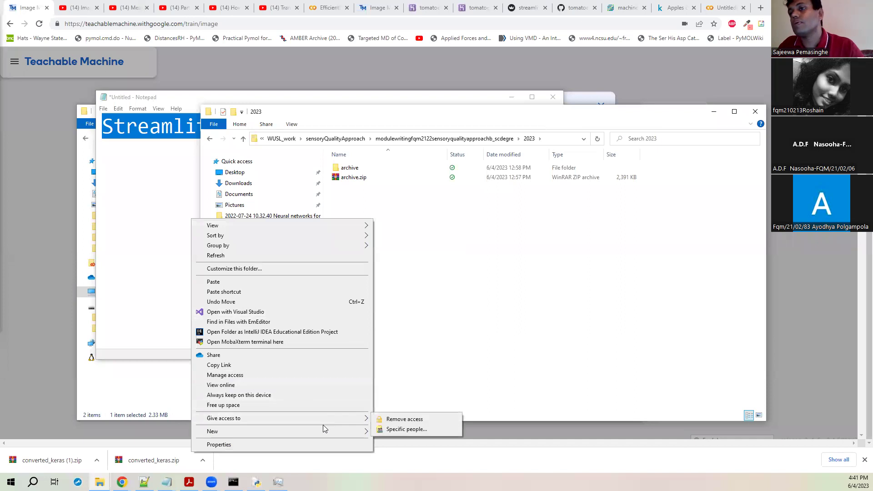
pyautogui.moveTo(345, 432)
pyautogui.click(399, 321)
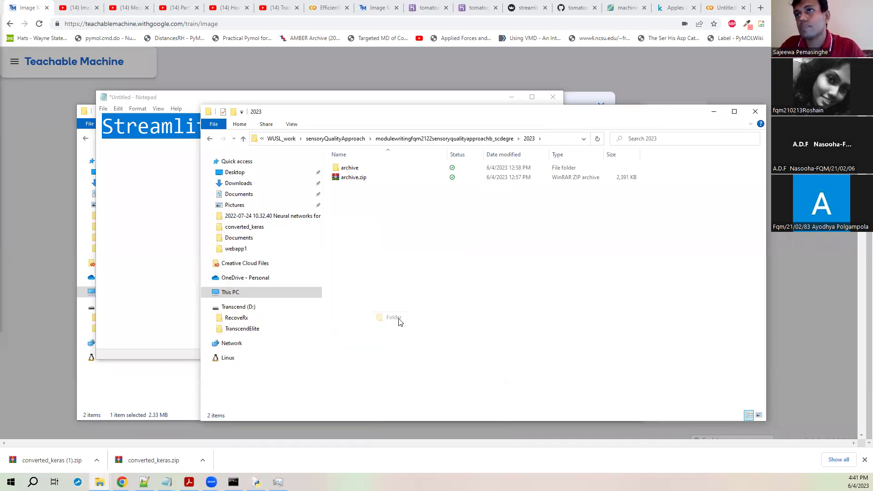
pyautogui.write('webapp')
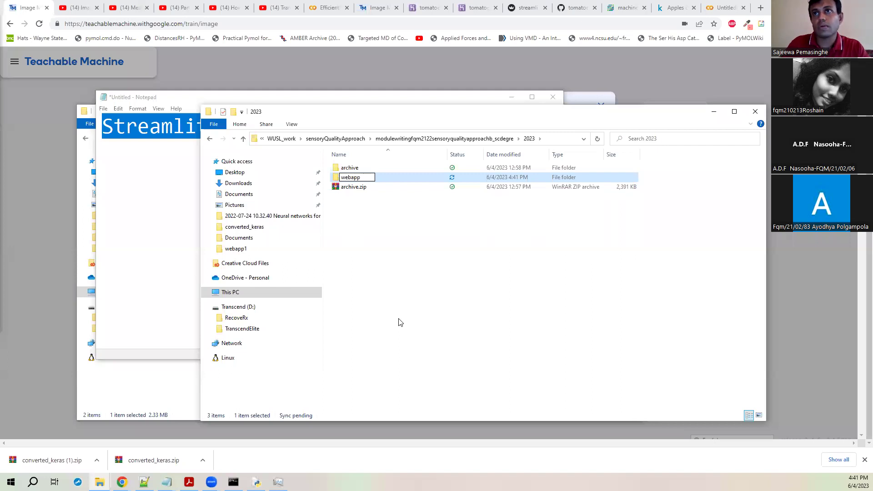
pyautogui.press('Return')
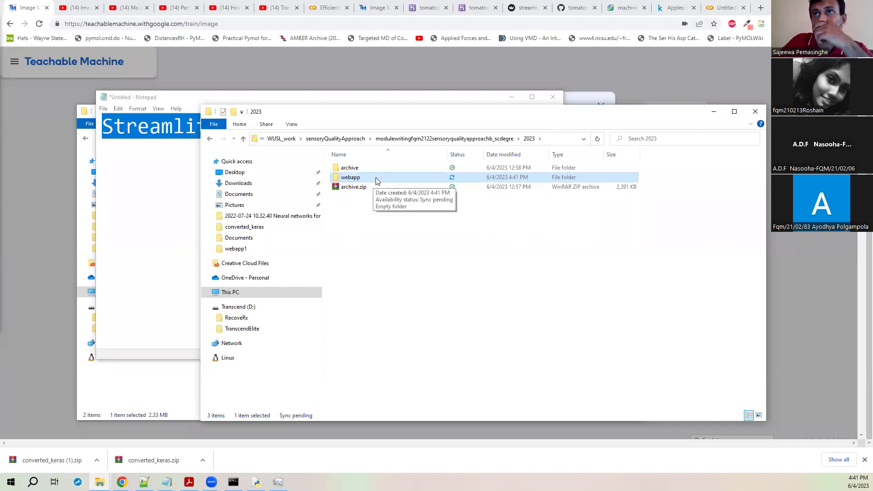
# Step: Paste the copied app files (Procfile, requirements.txt, runtime.txt, setup.sh and streamlitApp1.py) into the webapp folder
pyautogui.doubleClick(376, 181)
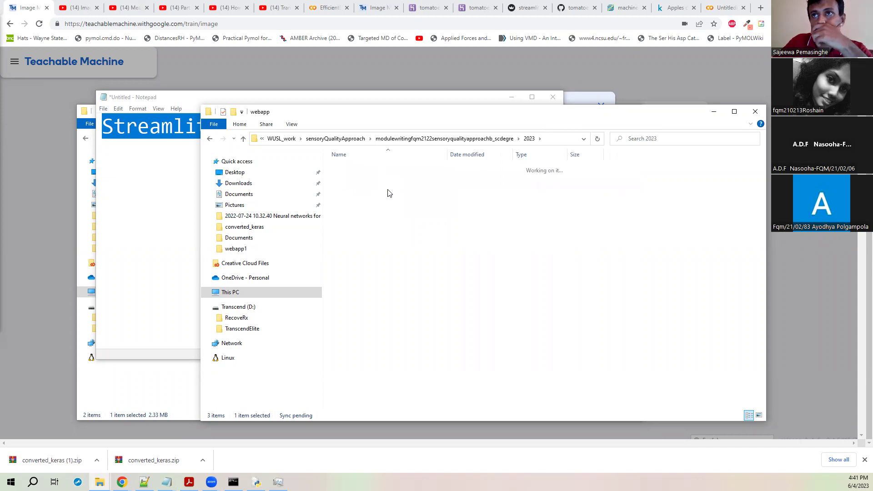
pyautogui.rightClick(390, 204)
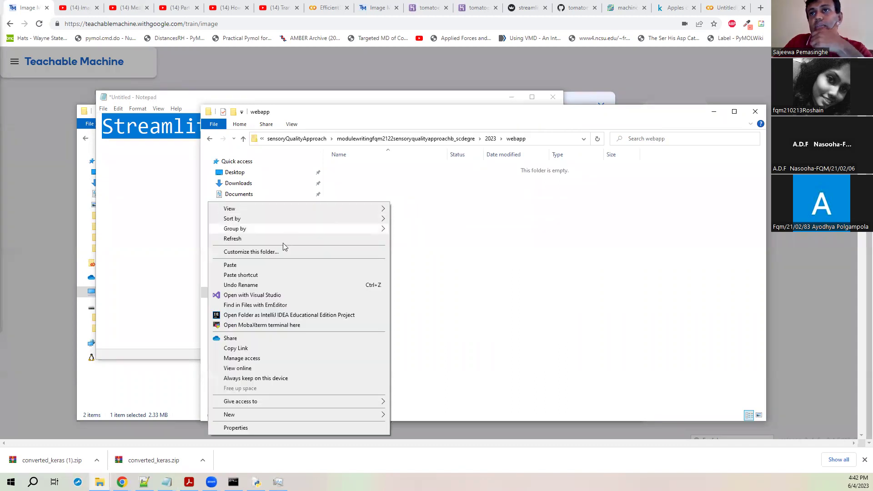
pyautogui.click(281, 265)
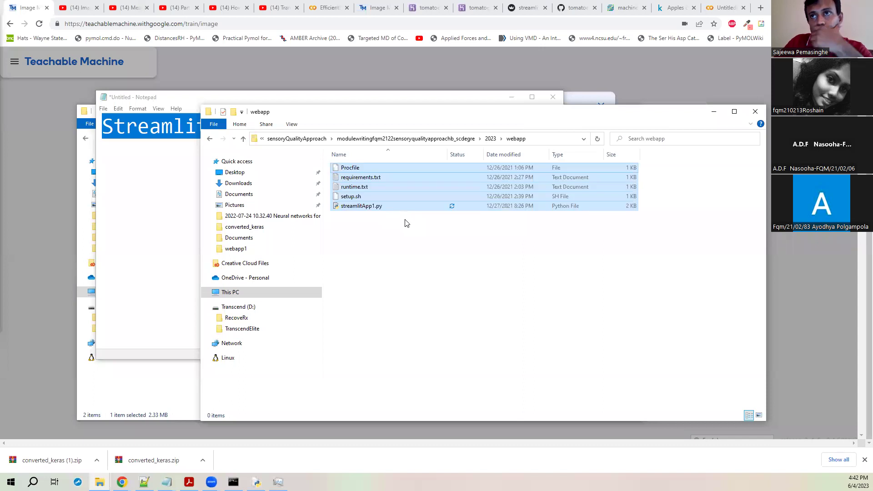
pyautogui.click(419, 279)
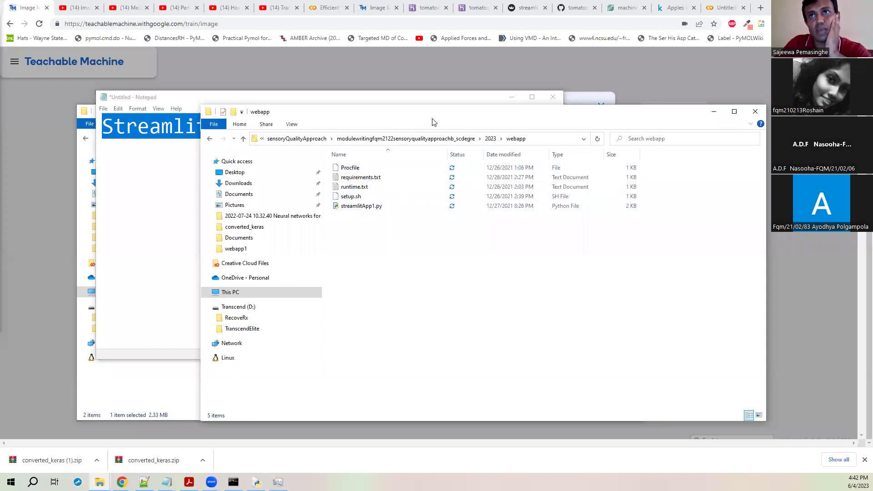
# Step: Copy keras_model.h5 from the converted_keras (1) folder into the webapp folder
pyautogui.moveTo(432, 122); pyautogui.dragTo(444, 134)
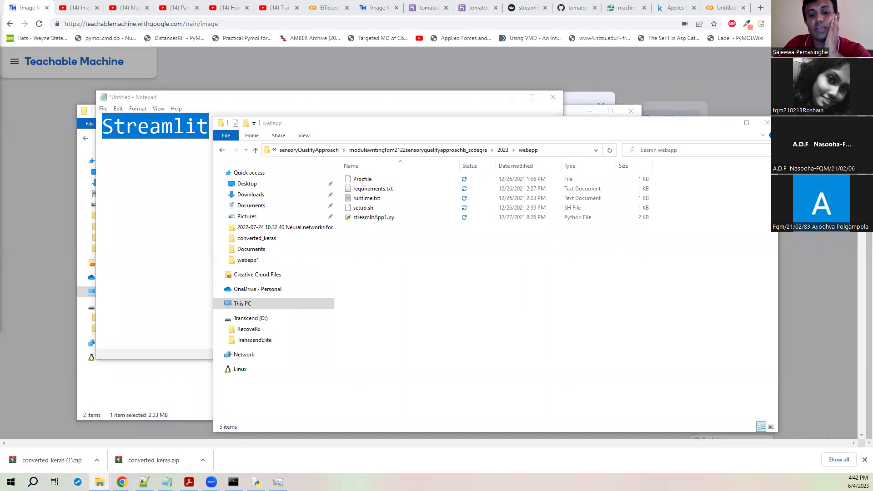
pyautogui.click(93, 120)
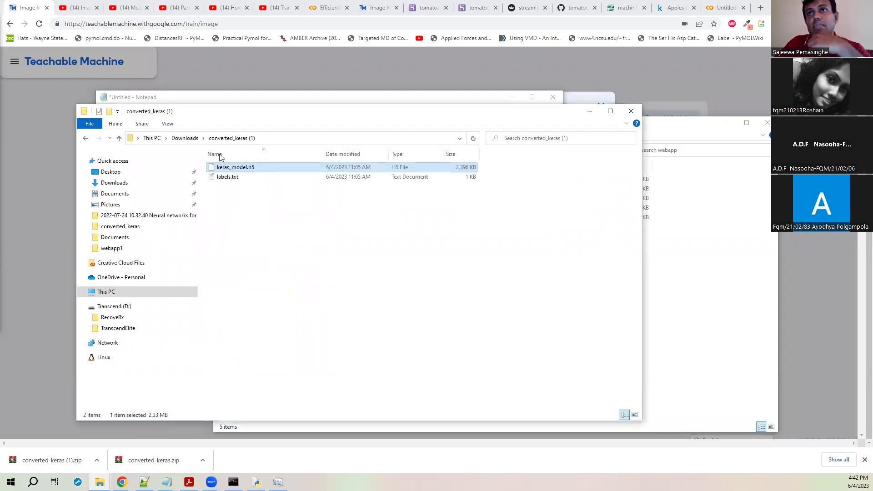
pyautogui.doubleClick(248, 168)
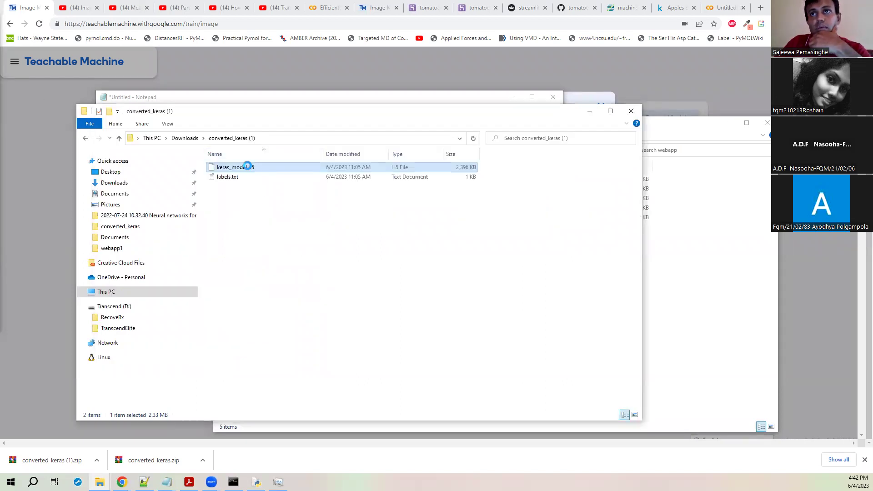
pyautogui.rightClick(247, 166)
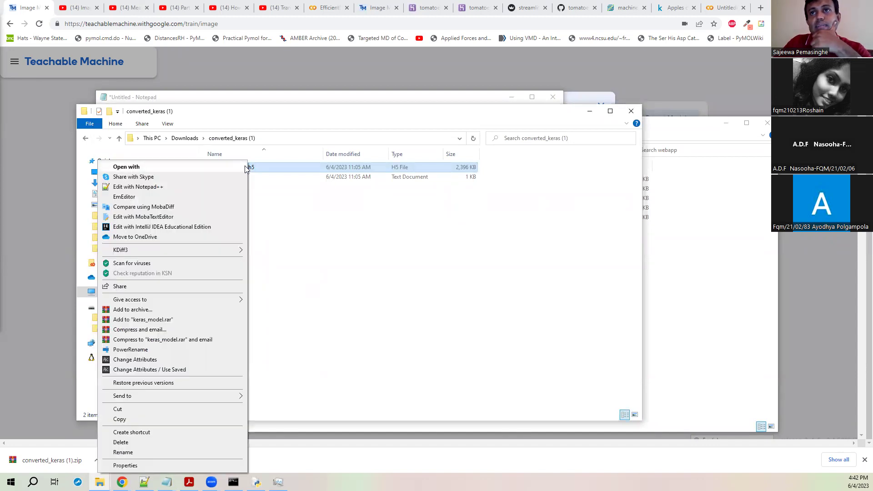
pyautogui.click(286, 201)
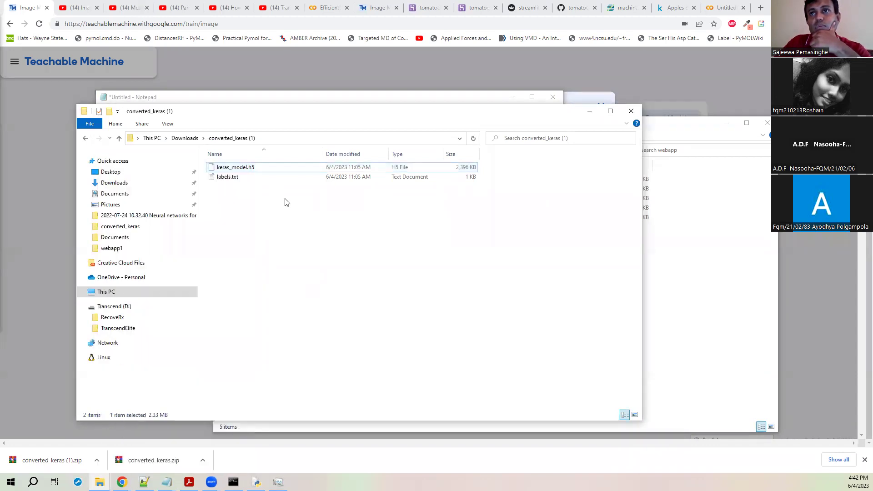
pyautogui.click(267, 170)
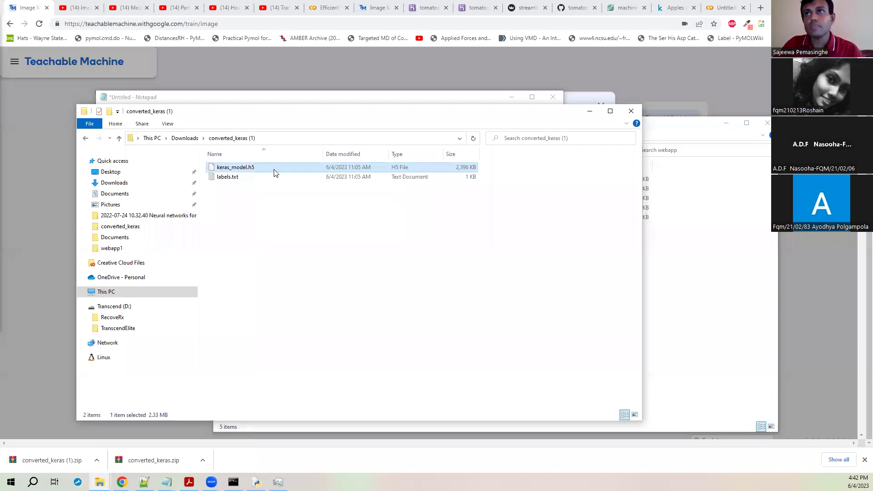
pyautogui.click(698, 277)
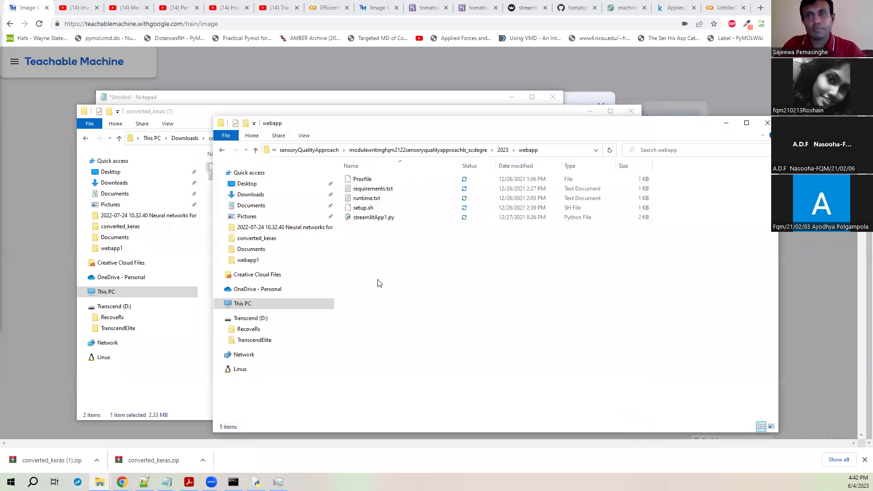
pyautogui.hotkey('ctrl', 'v')
pyautogui.click(431, 290)
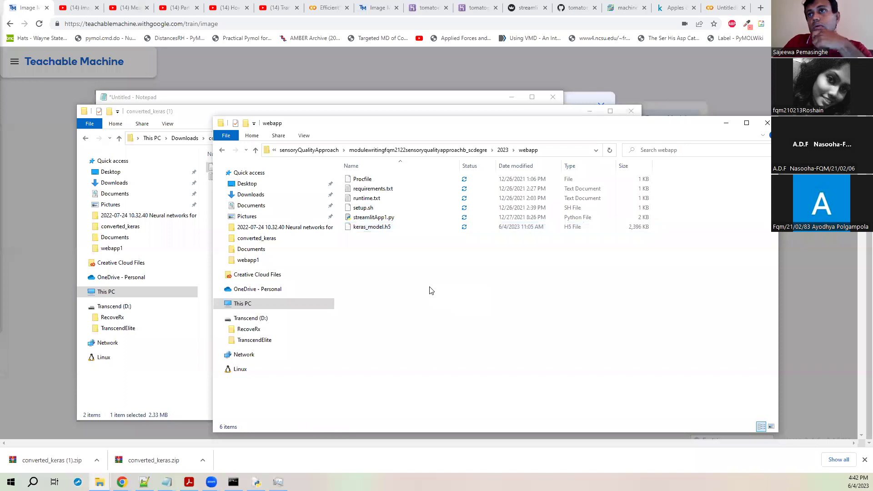
# Step: Open streamlitApp1.py in a maximized Notepad++ window and point out its tensorflow, streamlit, PIL and numpy imports
pyautogui.rightClick(384, 218)
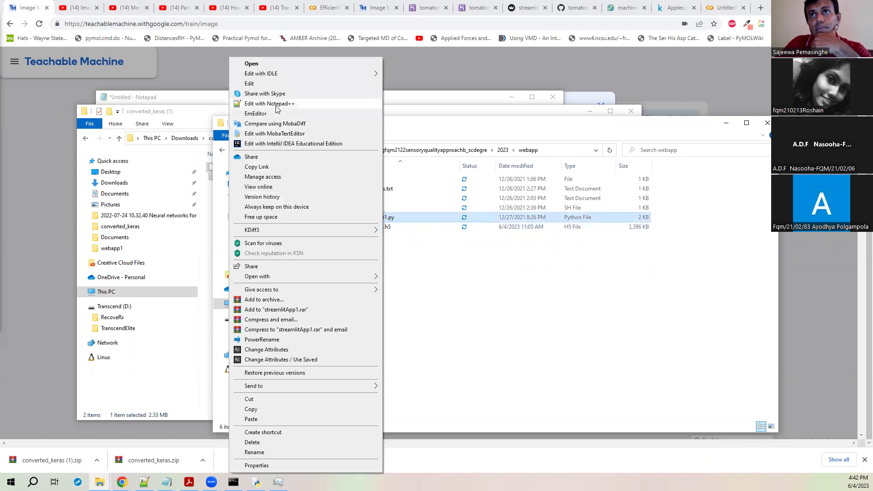
pyautogui.click(273, 103)
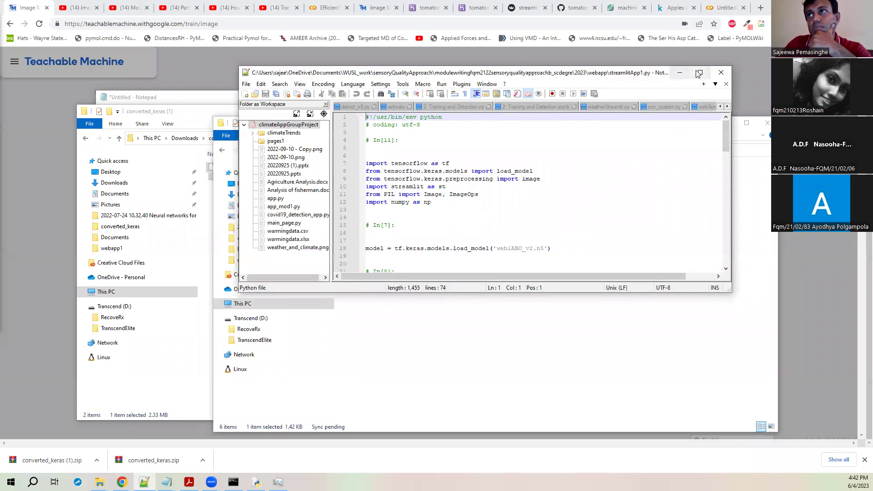
pyautogui.click(700, 72)
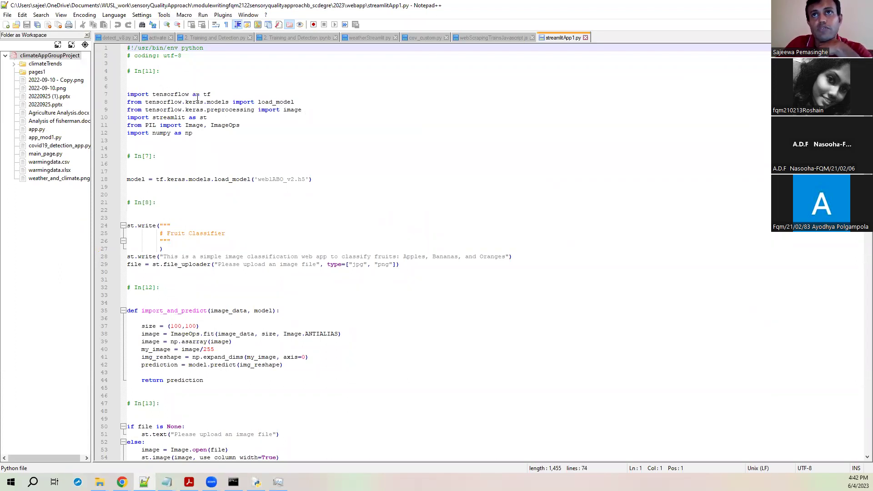
pyautogui.moveTo(154, 94); pyautogui.dragTo(189, 95)
pyautogui.moveTo(153, 117); pyautogui.dragTo(184, 117)
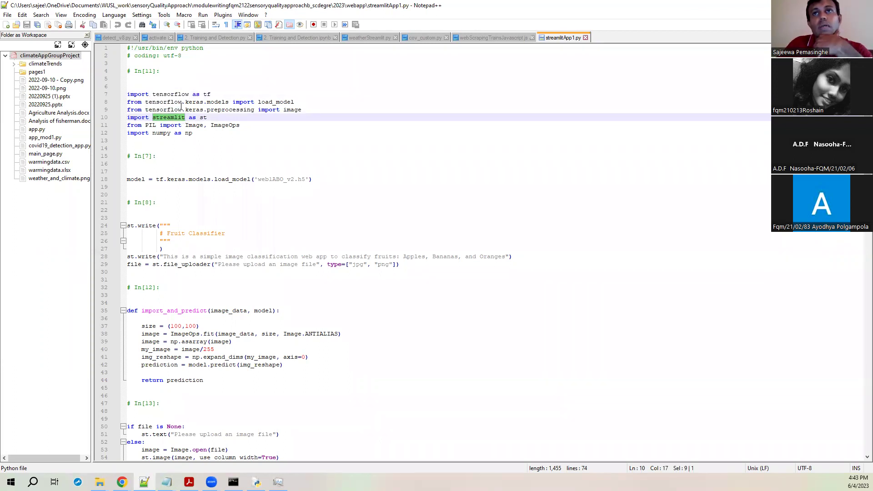
pyautogui.moveTo(153, 94); pyautogui.dragTo(187, 97)
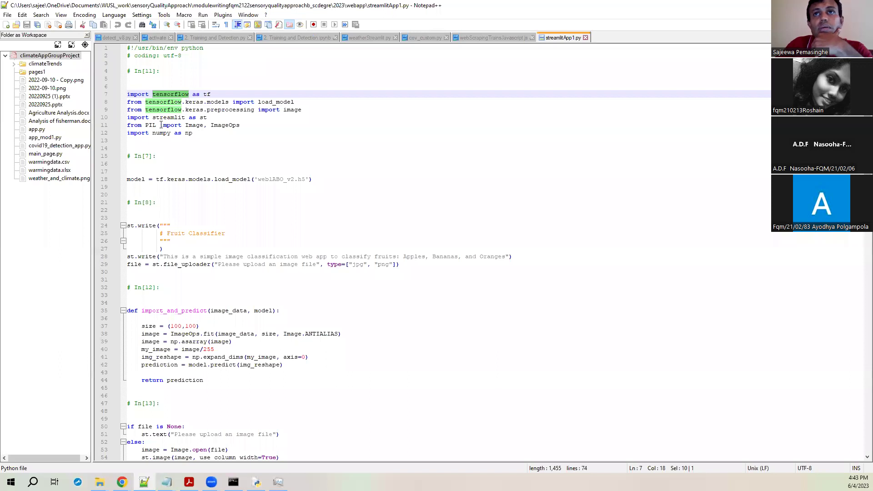
pyautogui.moveTo(146, 124); pyautogui.dragTo(155, 125)
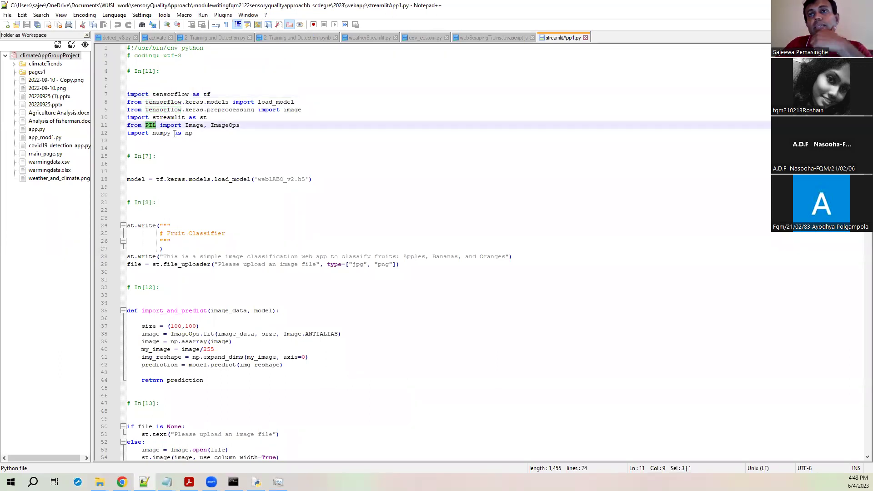
pyautogui.moveTo(153, 133); pyautogui.dragTo(172, 137)
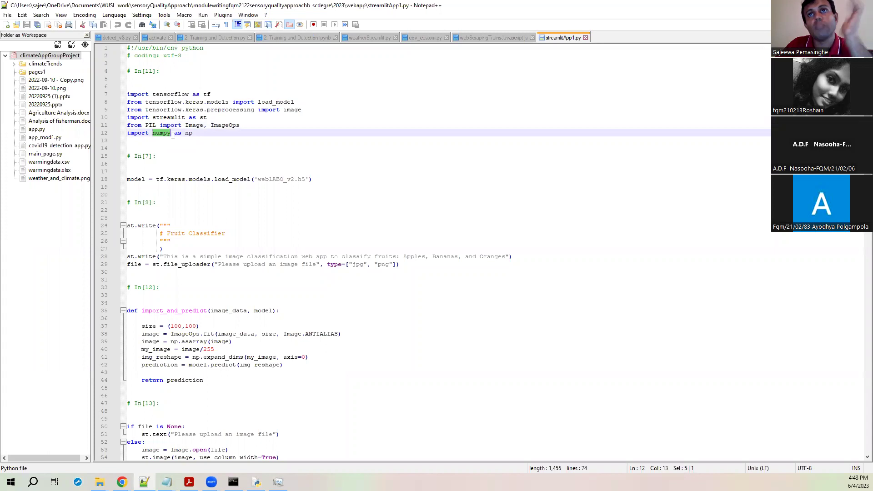
# Step: Change the model file name in the load_model call on line 18 to keras_model.h5
pyautogui.click(260, 180)
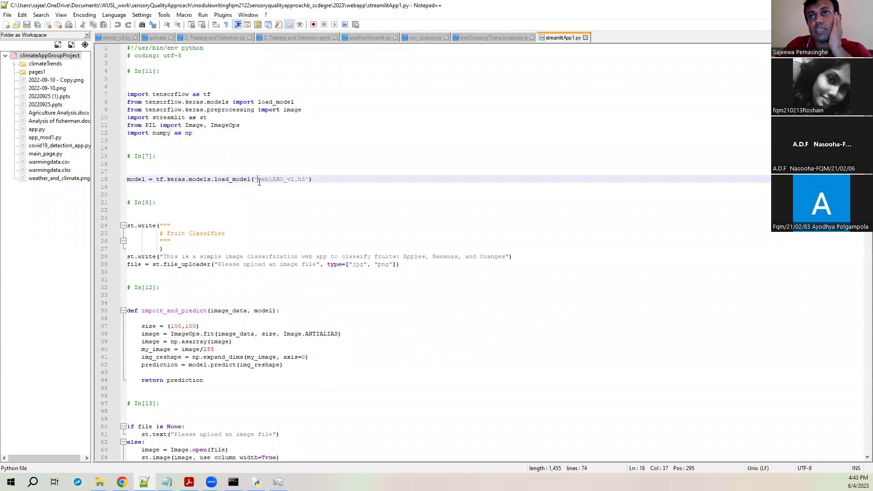
pyautogui.doubleClick(688, 6)
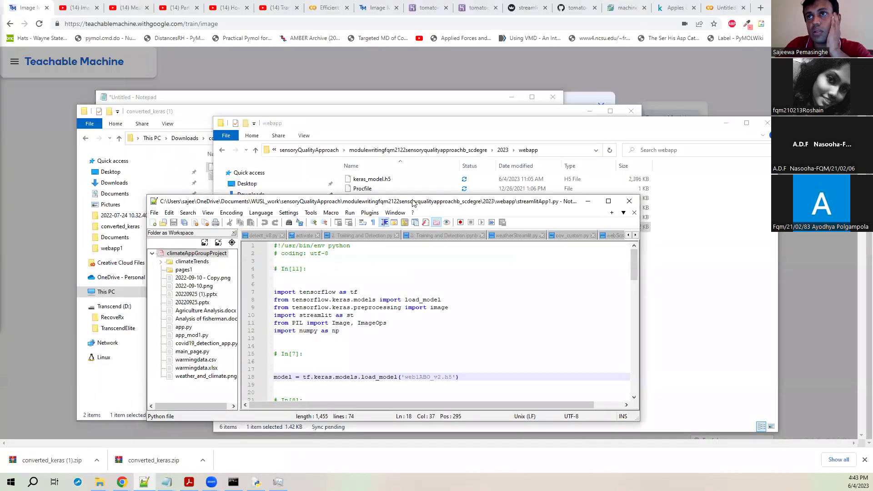
pyautogui.click(608, 202)
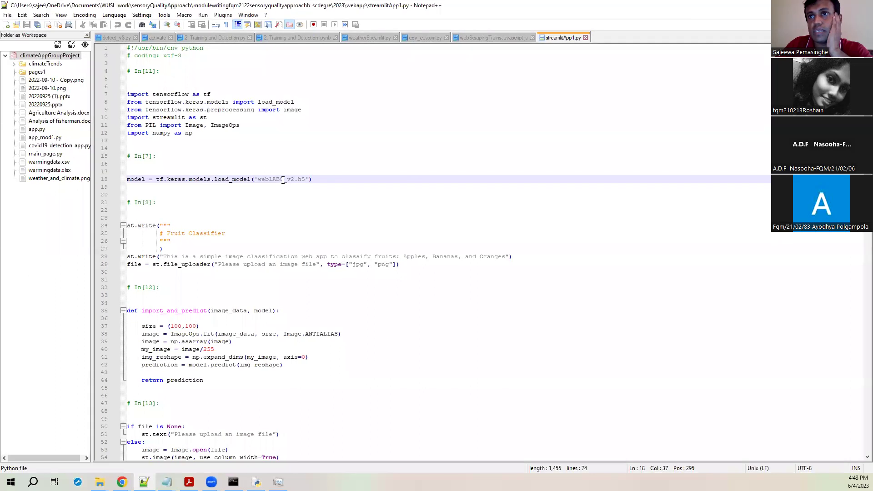
pyautogui.press('BackSpace')
pyautogui.press('BackSpace')
pyautogui.press('BackSpace')
pyautogui.press('BackSpace')
pyautogui.press('BackSpace')
pyautogui.press('BackSpace')
pyautogui.press('BackSpace')
pyautogui.press('BackSpace')
pyautogui.press('BackSpace')
pyautogui.press('BackSpace')
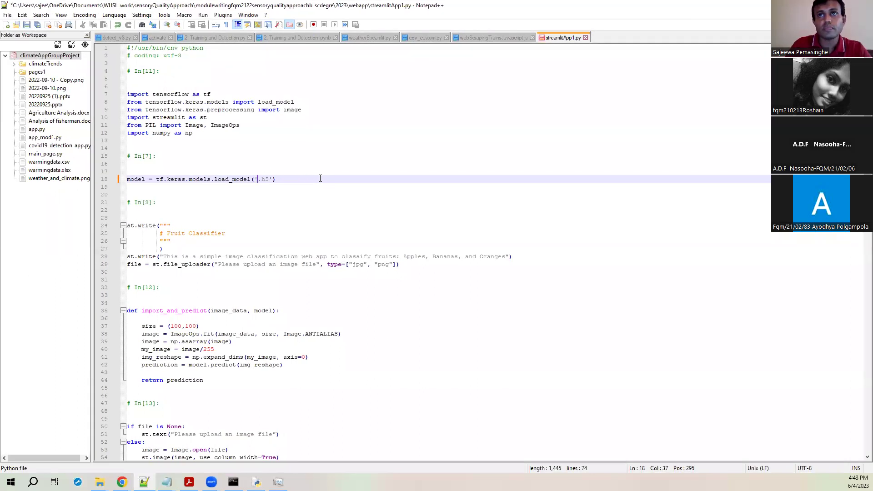
pyautogui.write('keras')
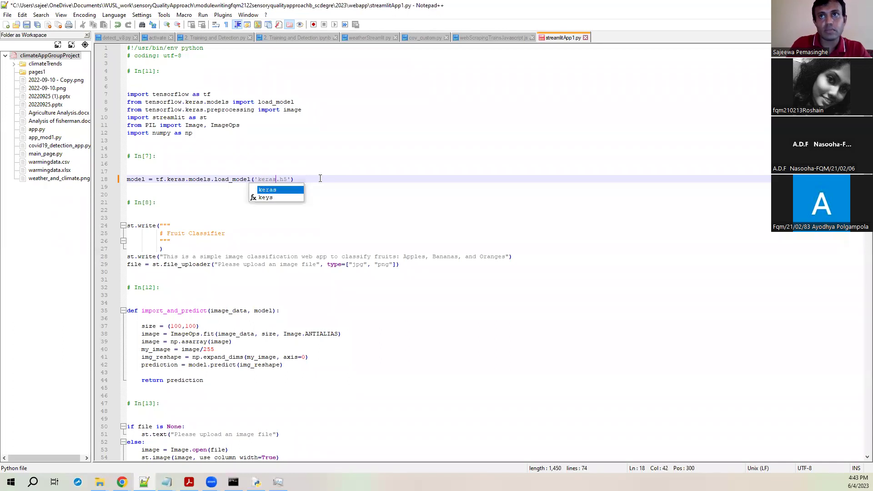
pyautogui.write('_m')
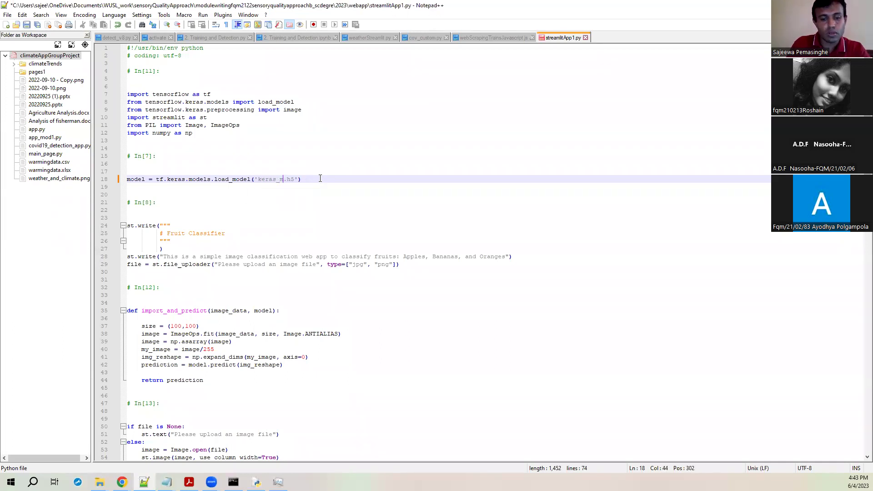
pyautogui.write('odel')
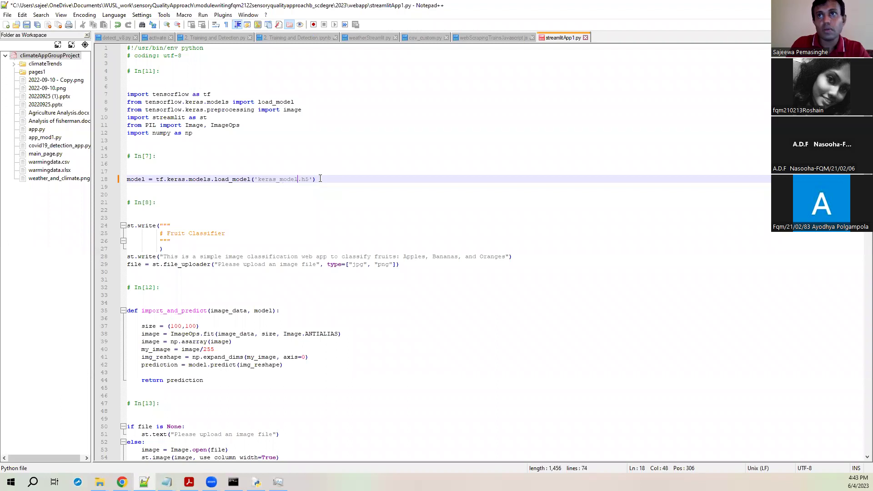
pyautogui.click(350, 179)
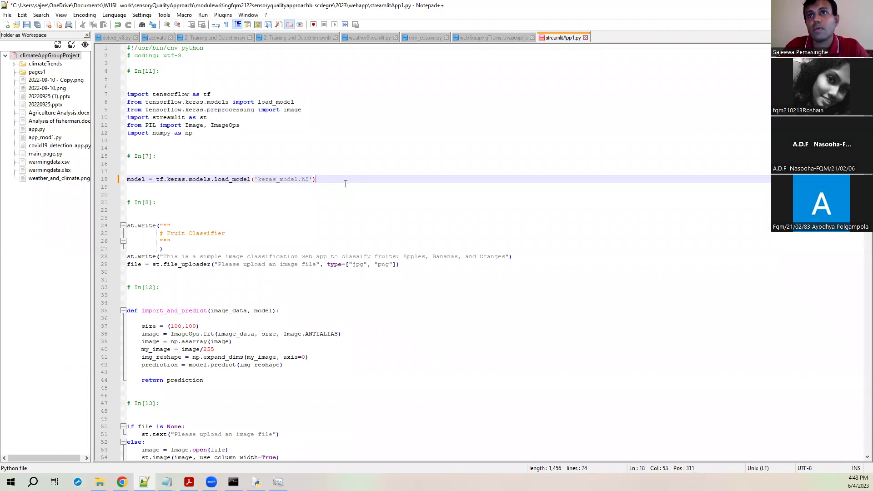
pyautogui.scroll(-1, 348, 260)
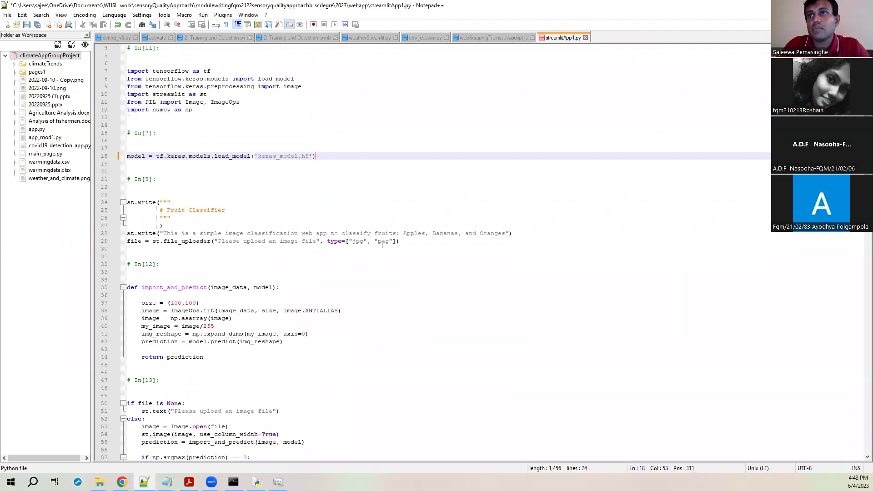
# Step: Change the fruit list in the app description on line 28 to "Apples, and Tomatoes"
pyautogui.scroll(-2, 382, 245)
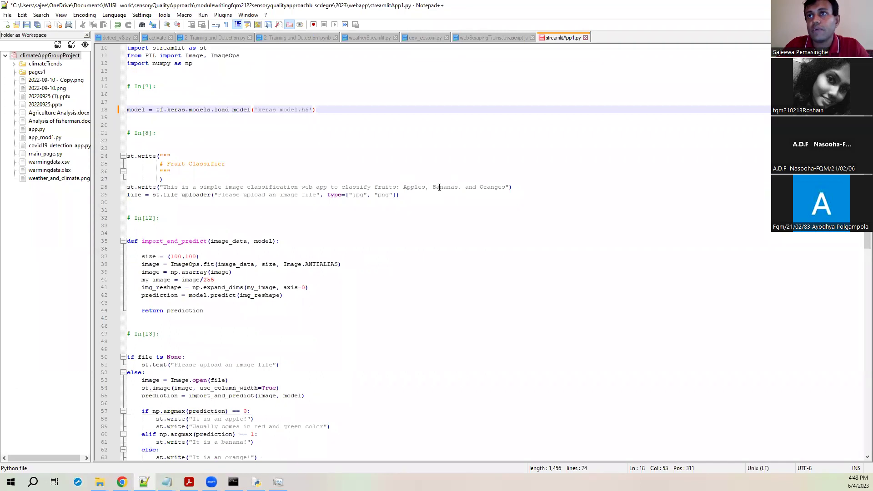
pyautogui.moveTo(433, 187); pyautogui.dragTo(506, 189)
pyautogui.write('and ')
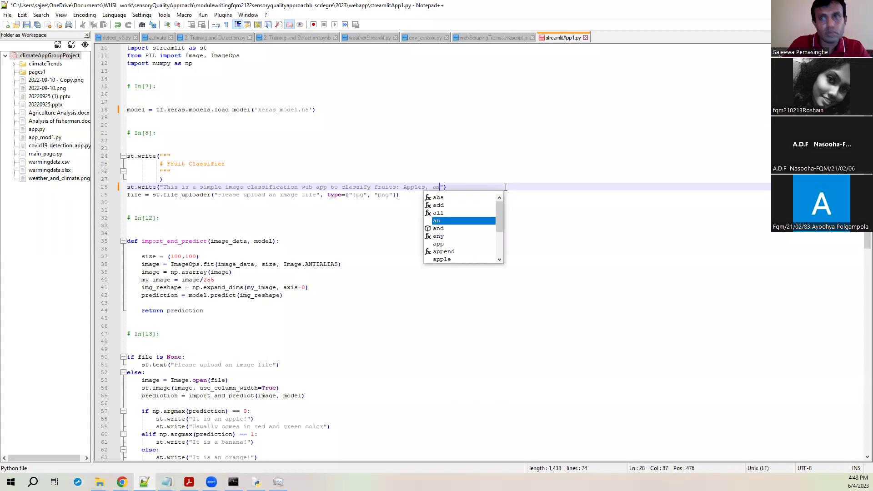
pyautogui.write('Tomat')
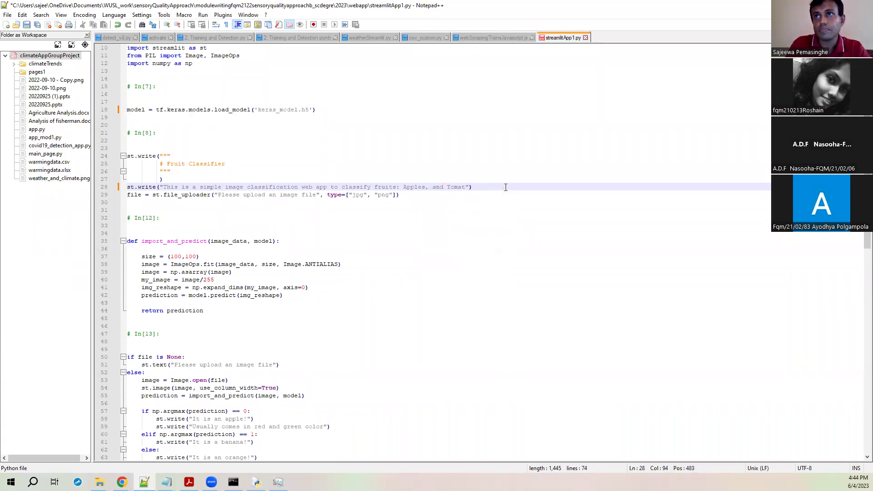
pyautogui.write('oes')
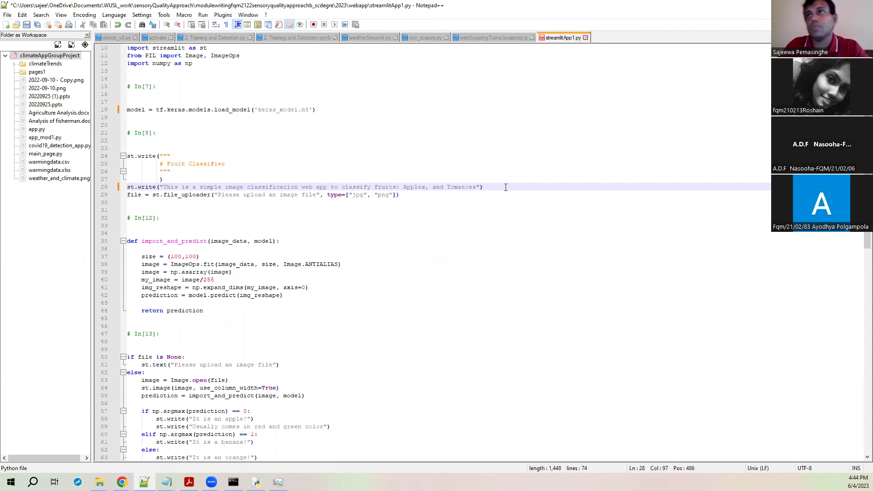
pyautogui.click(422, 196)
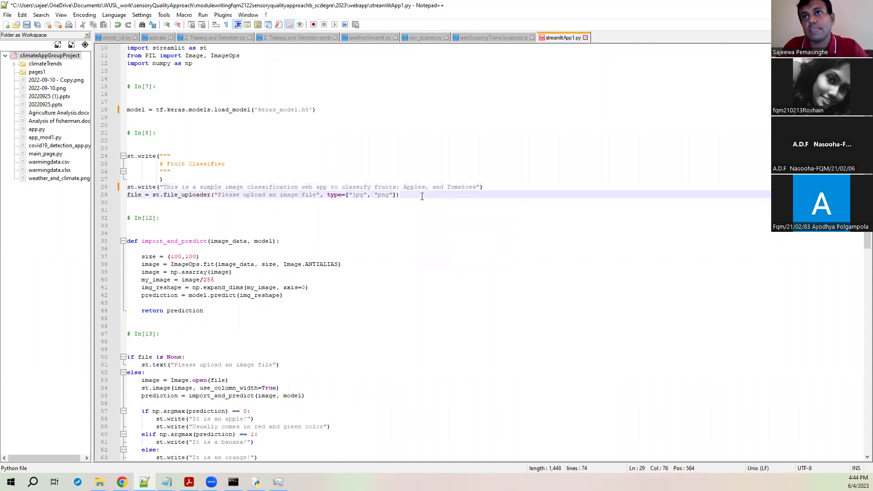
# Step: Switch to Teachable Machine in Chrome and highlight the image dimensions in the data array shape of the Keras code snippet
pyautogui.click(181, 257)
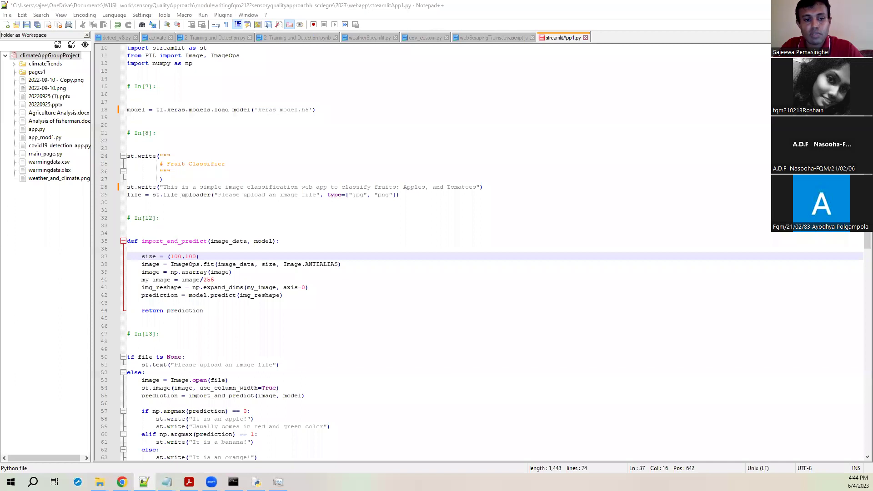
pyautogui.hotkey('alt', 'Tab')
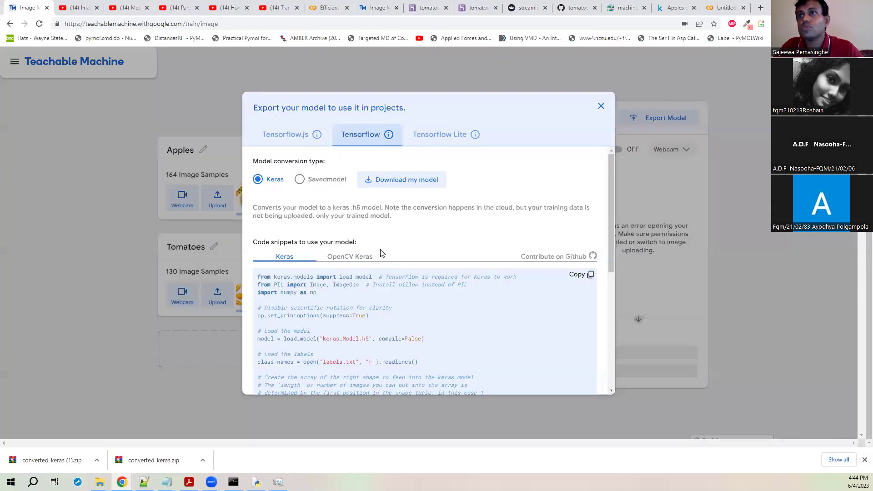
pyautogui.scroll(-1, 452, 327)
pyautogui.scroll(-1, 454, 328)
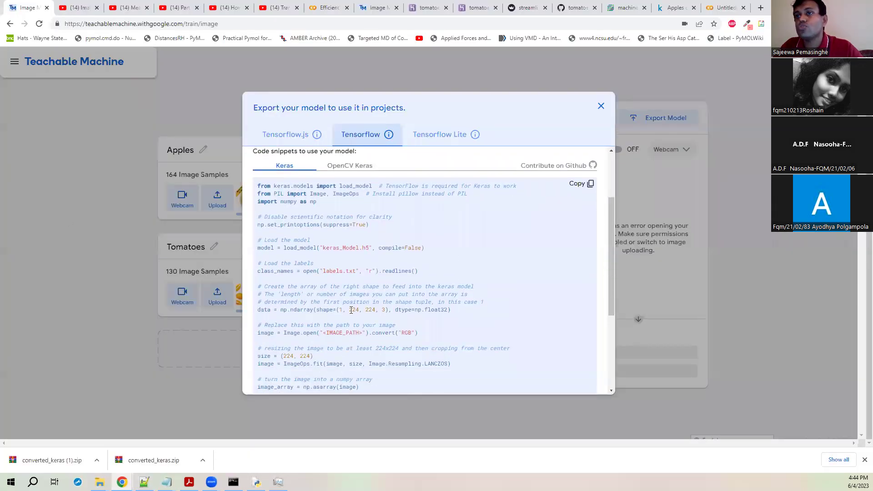
pyautogui.moveTo(350, 310); pyautogui.dragTo(376, 310)
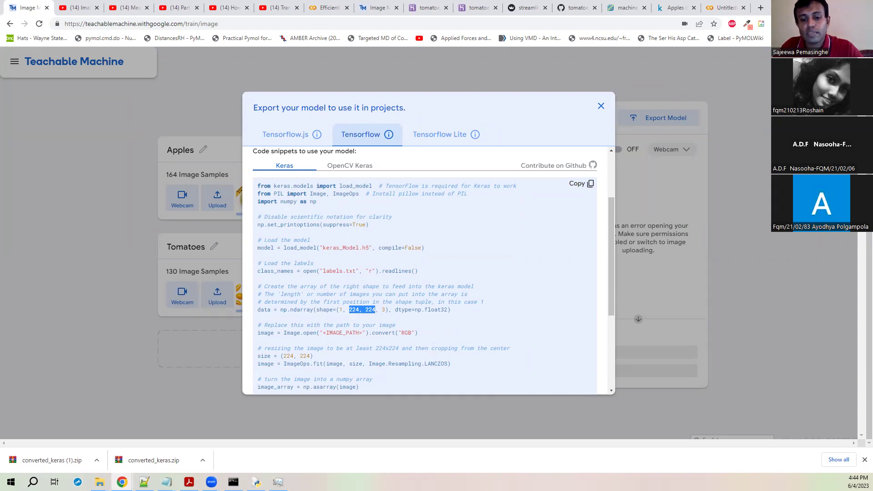
# Step: Back in Notepad++, set the size tuple in import_and_predict on line 37 to (224,224)
pyautogui.hotkey('alt', 'Tab')
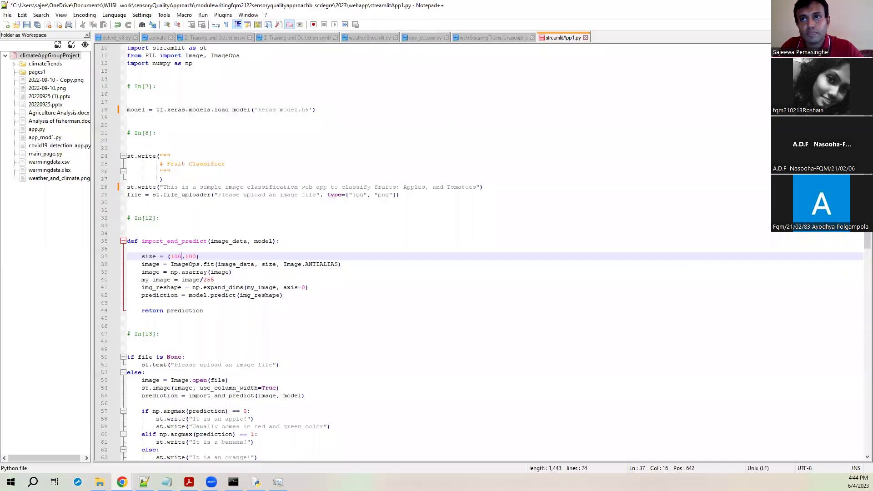
pyautogui.moveTo(181, 256); pyautogui.dragTo(171, 258)
pyautogui.write('224')
pyautogui.click(196, 258)
pyautogui.moveTo(196, 257); pyautogui.dragTo(185, 258)
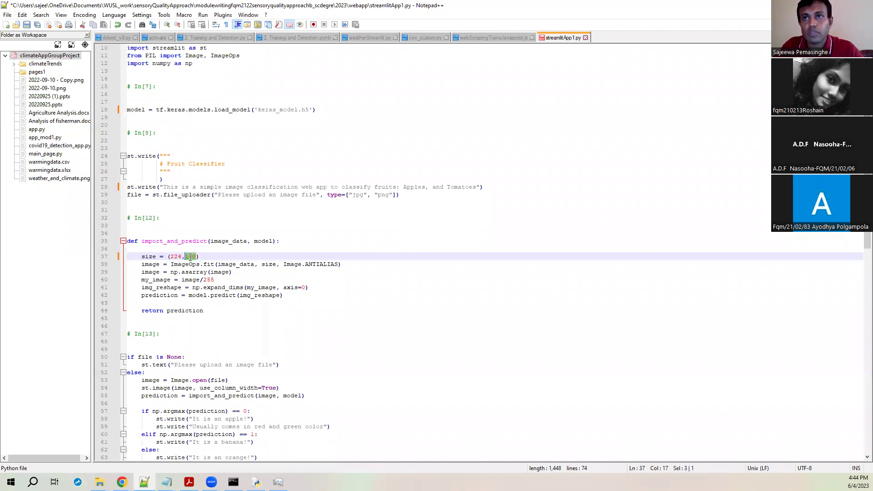
pyautogui.write('224')
pyautogui.click(215, 257)
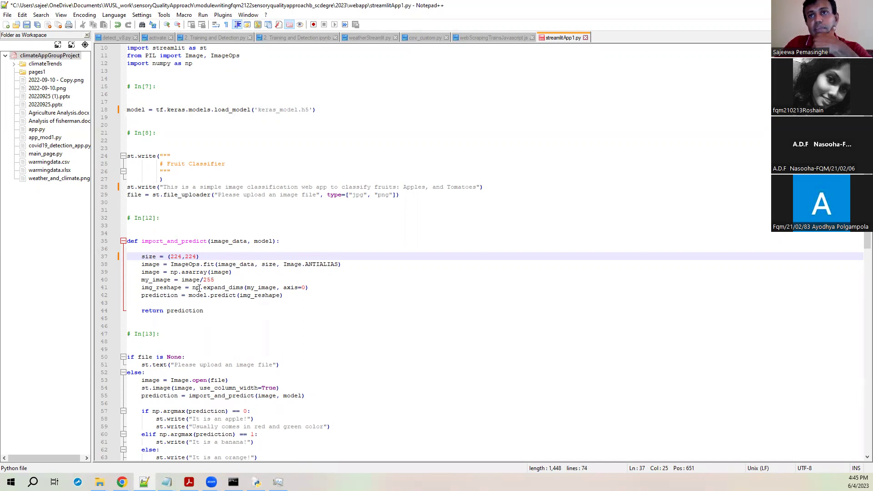
# Step: Delete the elif branch for the banana prediction, including its leftover empty line
pyautogui.scroll(-1, 236, 294)
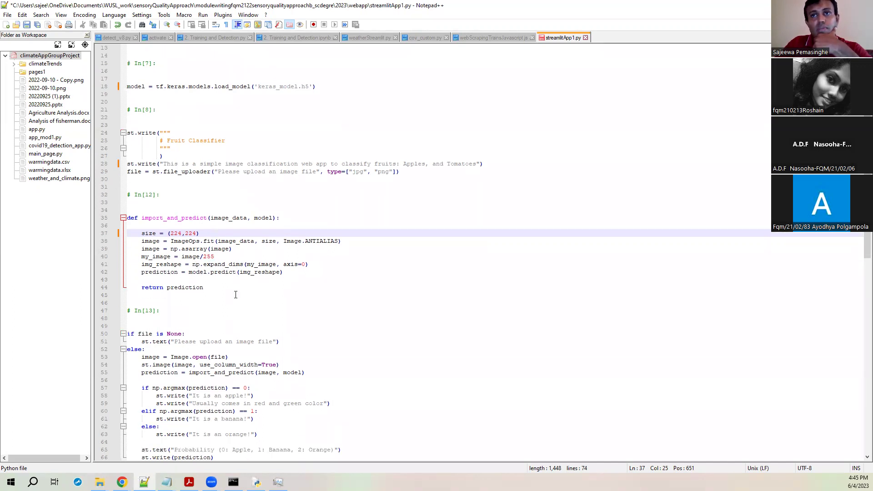
pyautogui.scroll(-3, 235, 294)
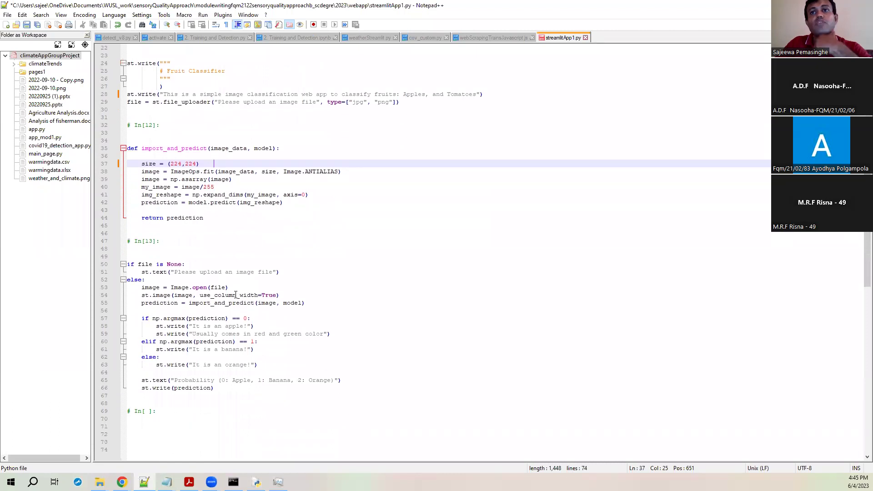
pyautogui.scroll(-2, 236, 294)
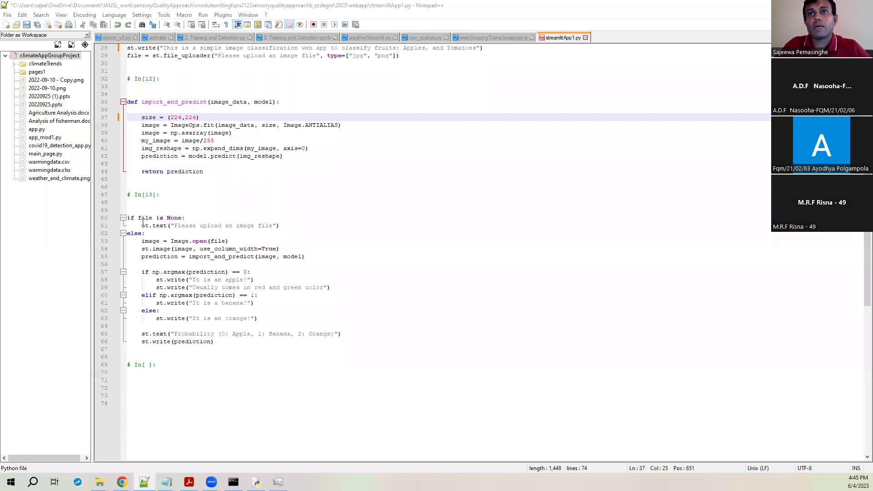
pyautogui.scroll(2, 229, 218)
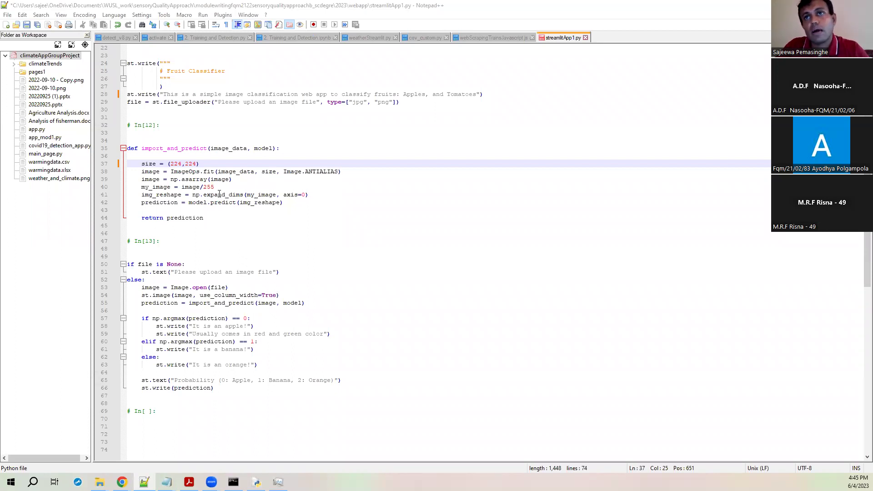
pyautogui.scroll(-4, 283, 250)
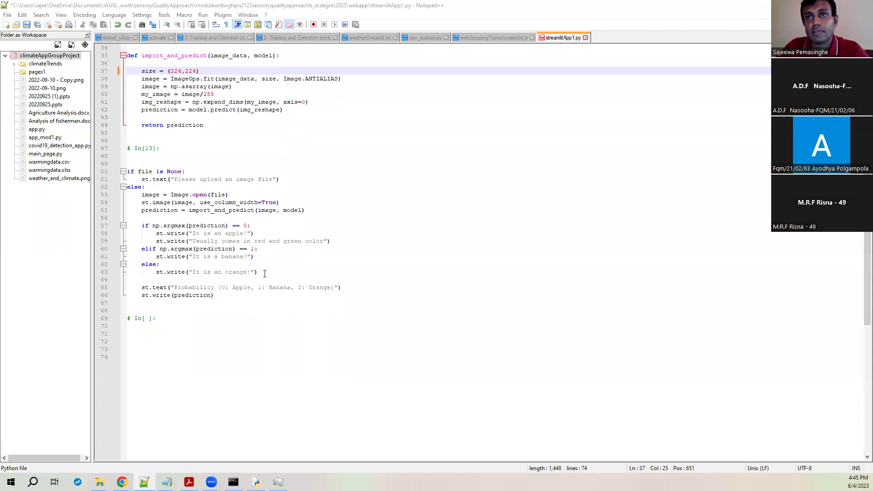
pyautogui.moveTo(255, 257); pyautogui.dragTo(134, 251)
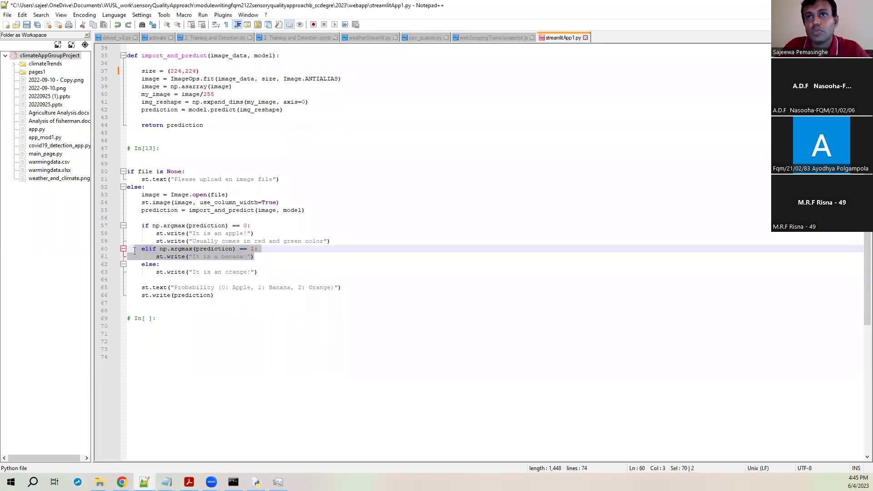
pyautogui.press('Delete')
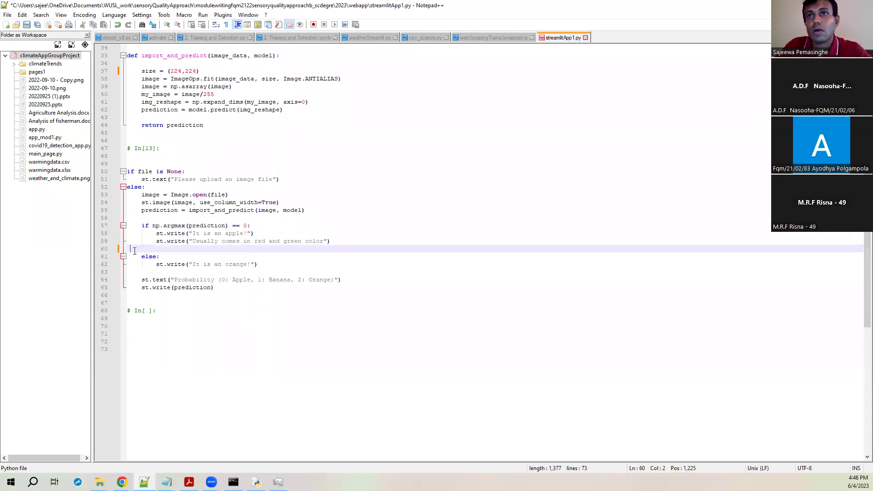
pyautogui.press('BackSpace')
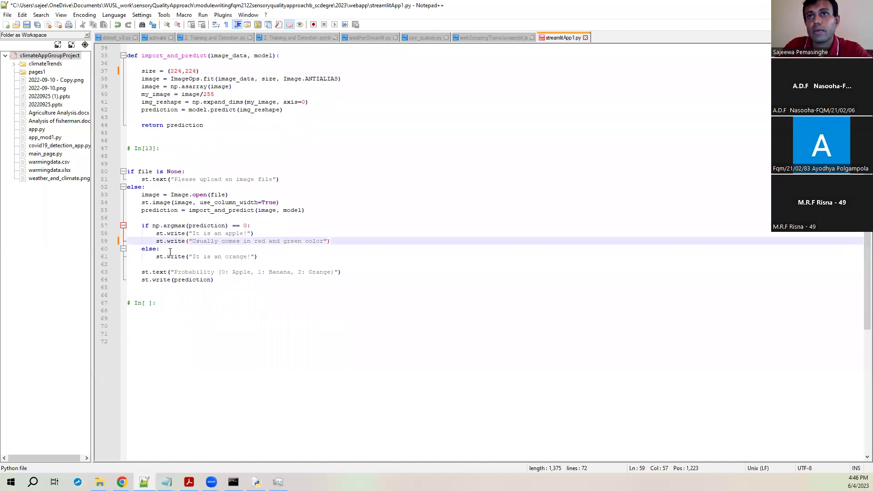
# Step: Change the message in the else branch to "It is a tomato!"
pyautogui.click(246, 226)
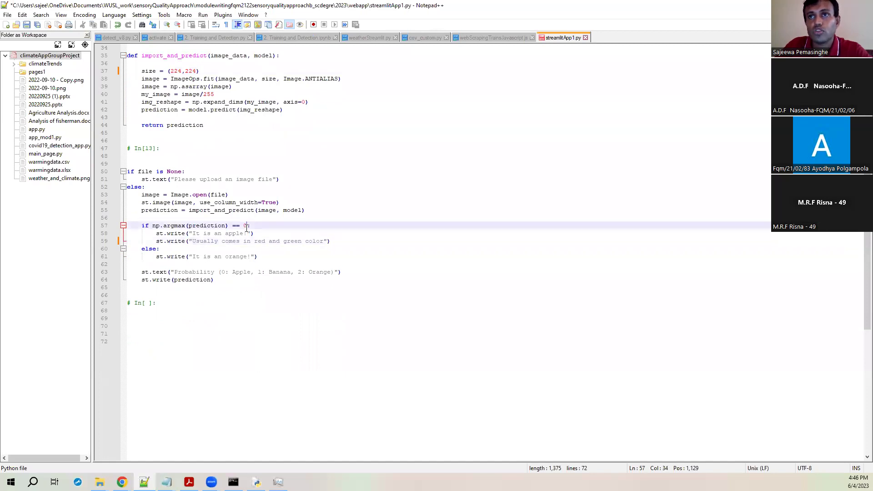
pyautogui.click(219, 258)
pyautogui.press('Delete')
pyautogui.press('Delete')
pyautogui.press('Delete')
pyautogui.press('Delete')
pyautogui.press('Delete')
pyautogui.press('Delete')
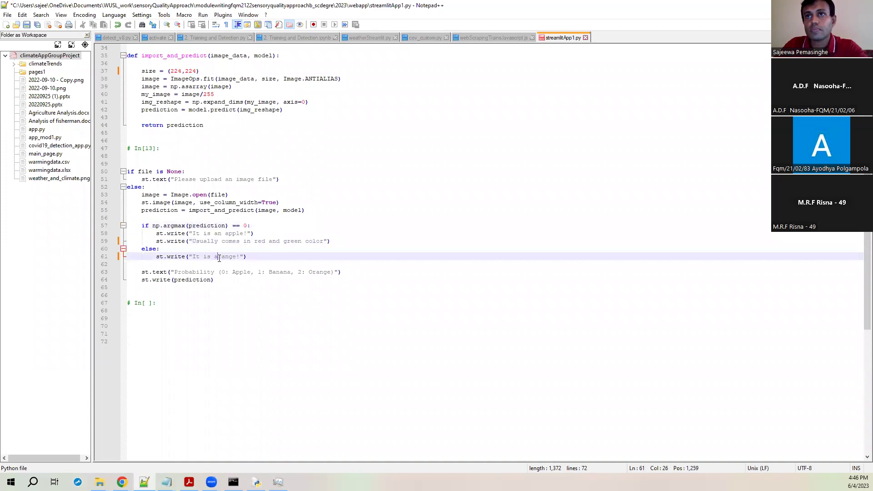
pyautogui.press('Delete')
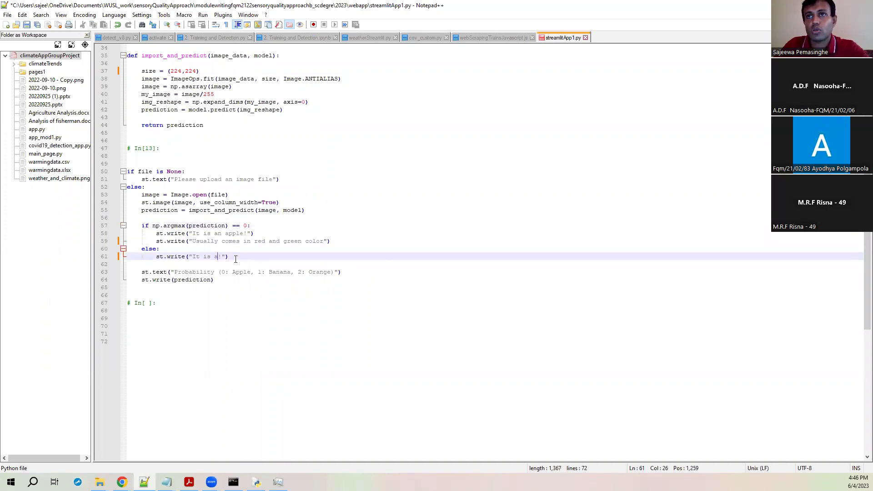
pyautogui.write('tomat')
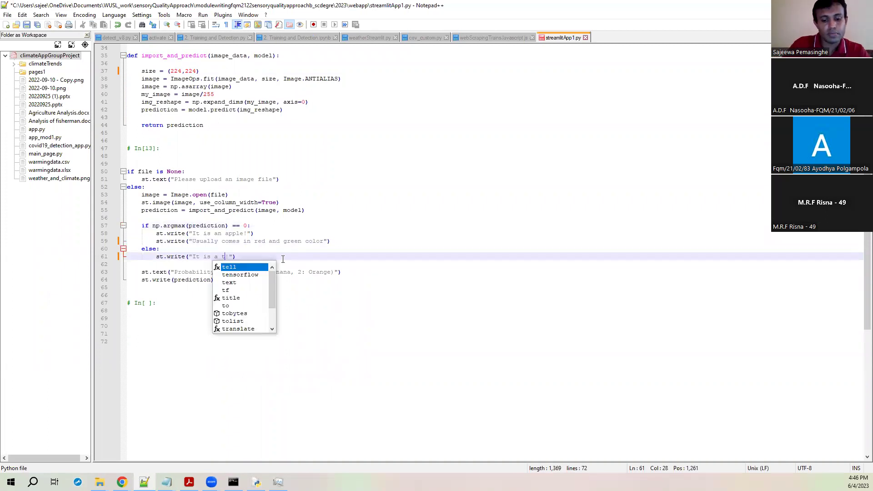
pyautogui.write('o')
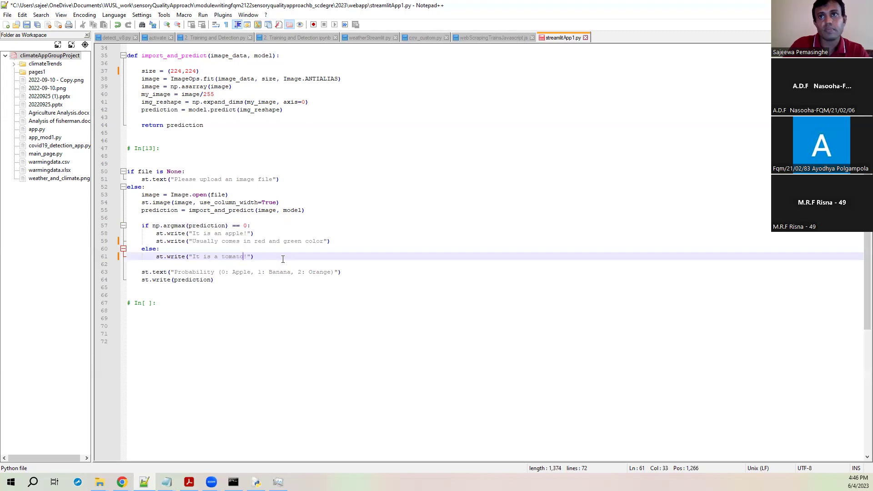
pyautogui.click(284, 259)
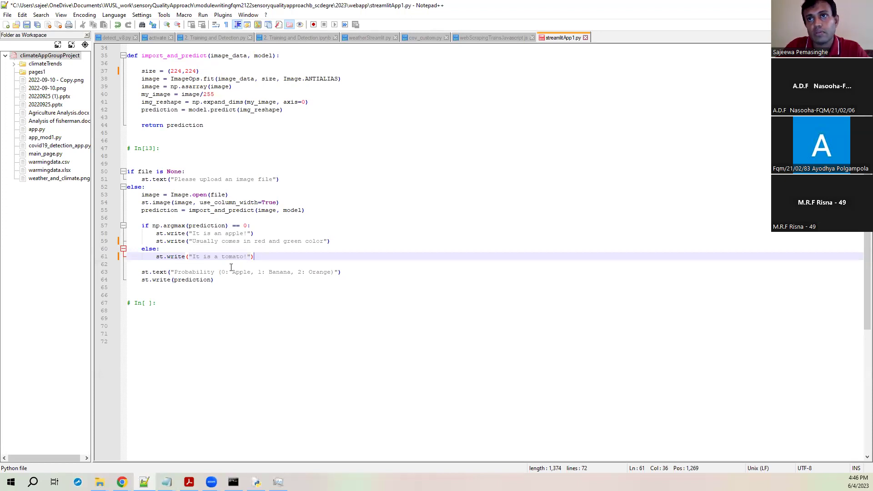
# Step: Replace the banana and orange labels in the probability text on line 63 so it reads "Probability (0: Apple, 1: Tomato)"
pyautogui.click(230, 279)
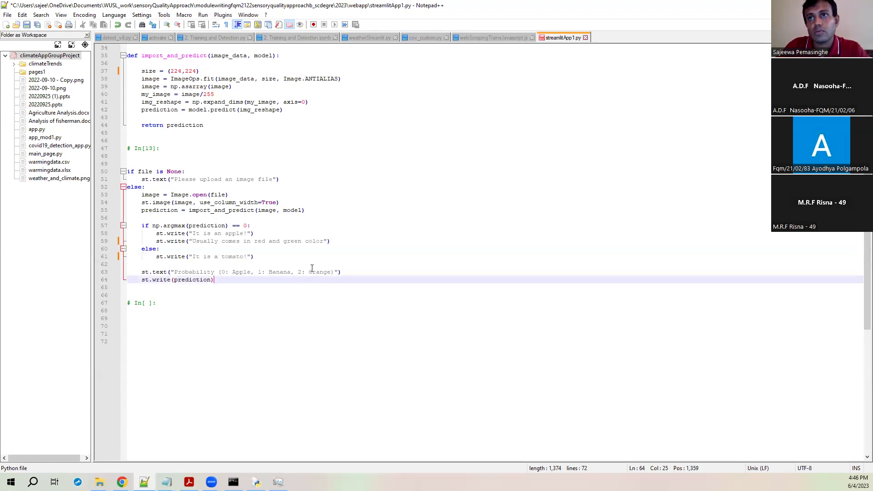
pyautogui.moveTo(268, 272); pyautogui.dragTo(332, 272)
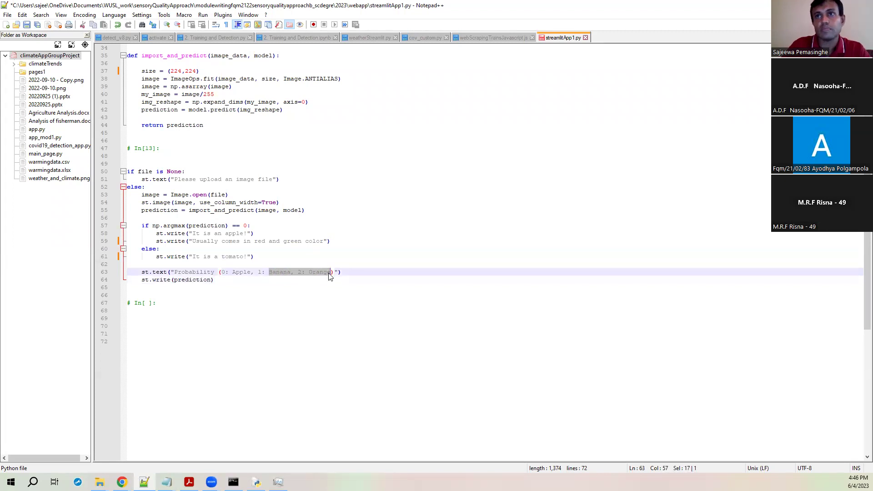
pyautogui.press('Delete')
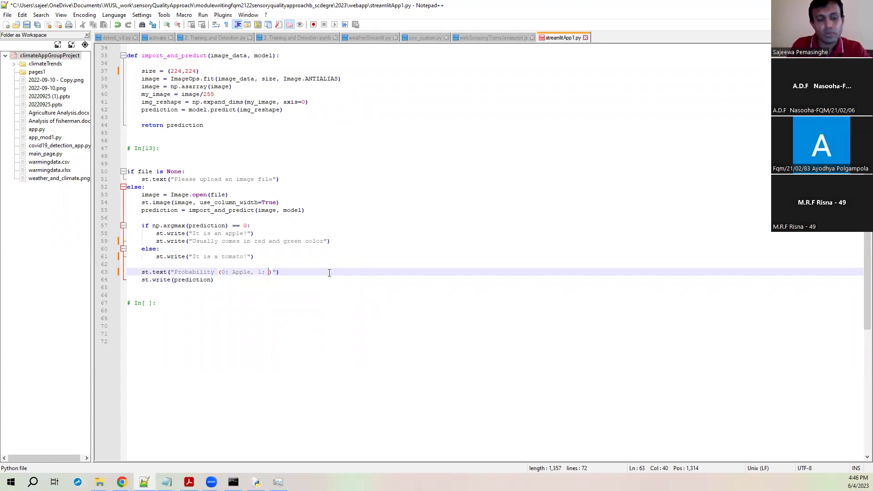
pyautogui.write('Tomato')
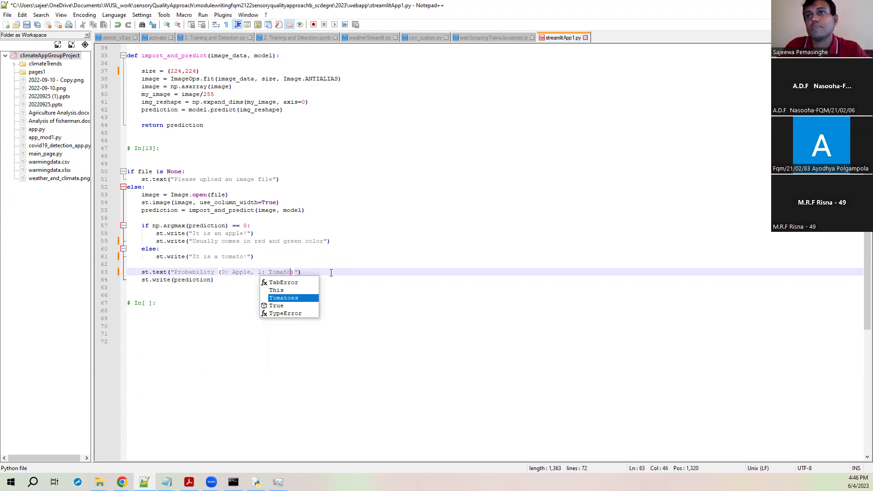
pyautogui.click(330, 272)
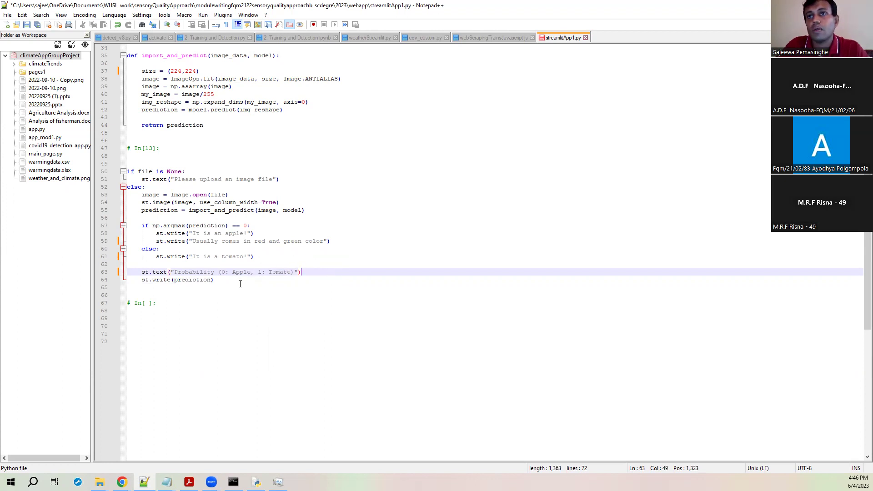
pyautogui.click(221, 280)
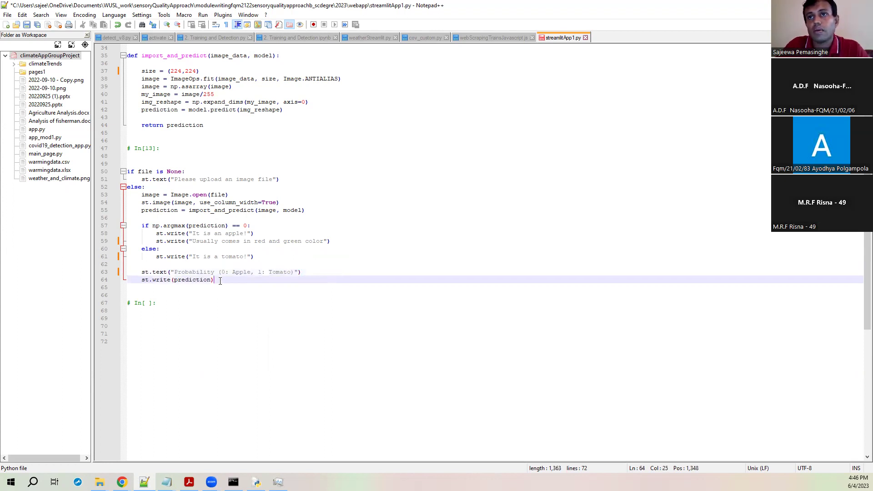
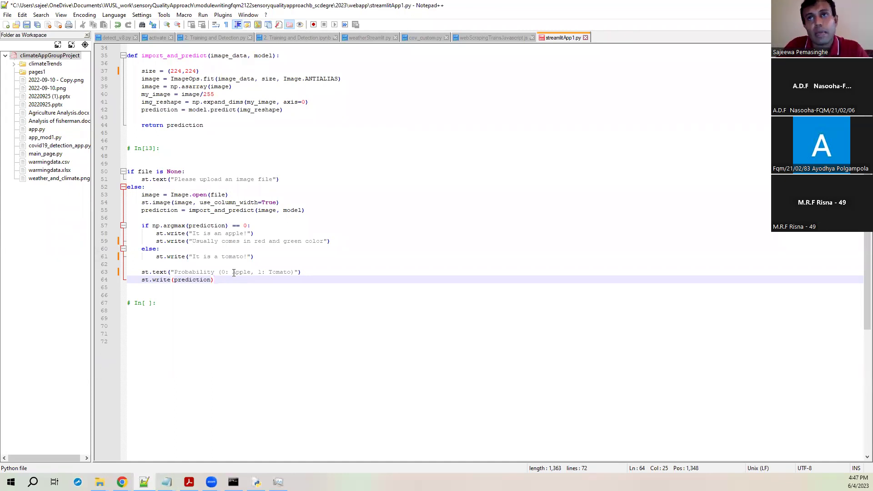
pyautogui.click(265, 273)
pyautogui.scroll(1, 316, 254)
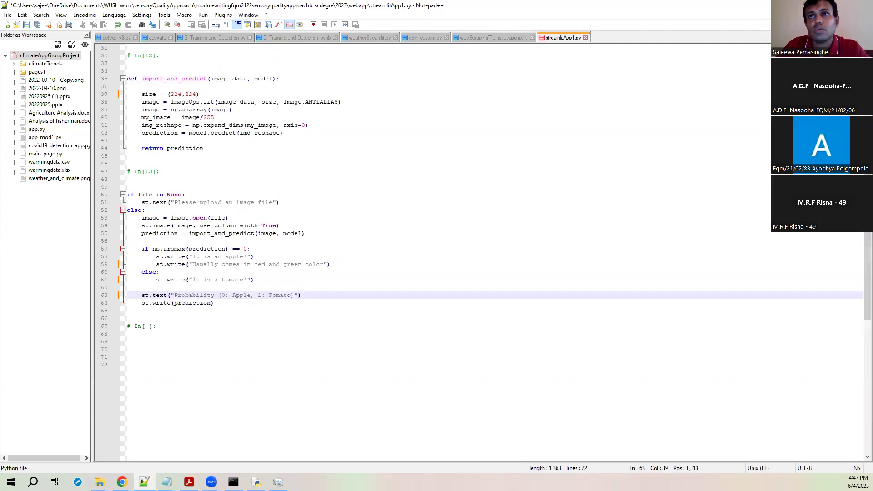
pyautogui.scroll(3, 316, 254)
pyautogui.scroll(3, 316, 254)
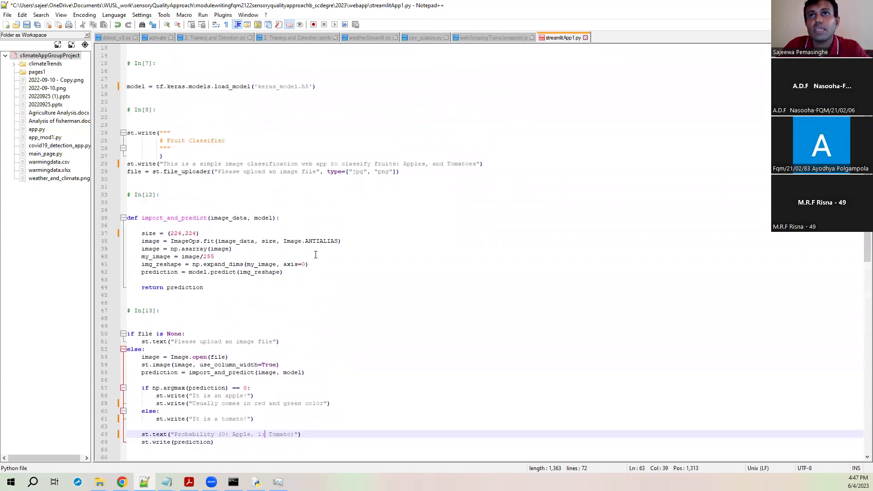
# Step: Review the edited classifier script from the imports to the prediction output and save streamlitApp1.py
pyautogui.scroll(4, 315, 255)
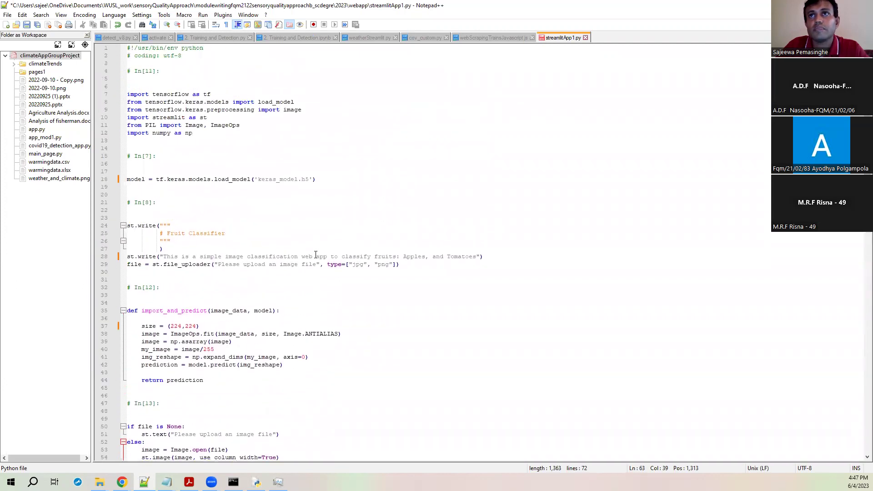
pyautogui.scroll(-8, 316, 254)
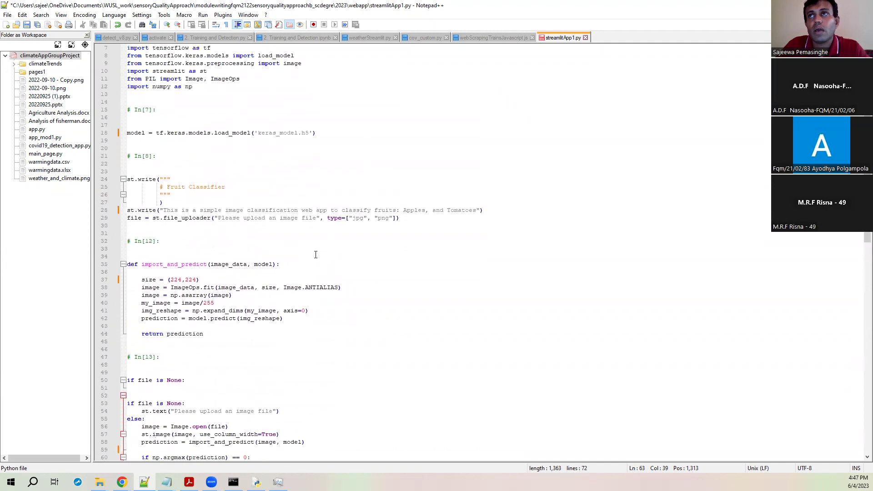
pyautogui.scroll(-2, 316, 255)
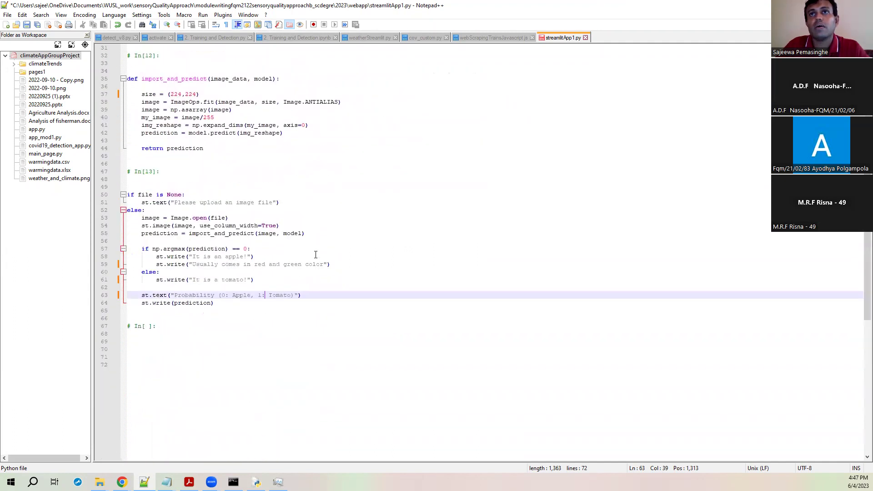
pyautogui.scroll(1, 316, 254)
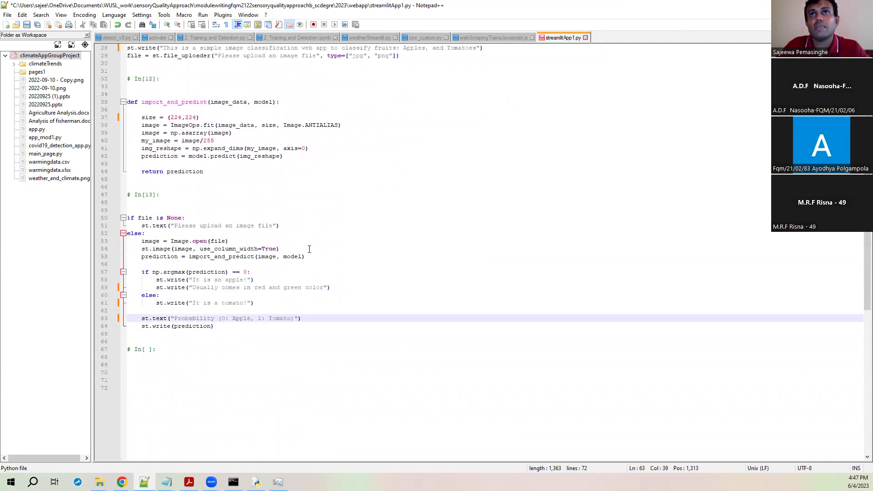
pyautogui.click(27, 25)
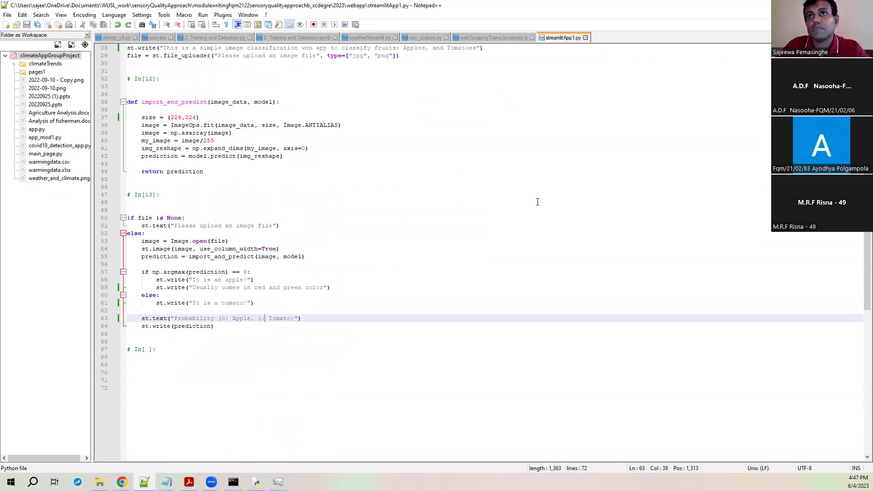
pyautogui.scroll(-1, 538, 202)
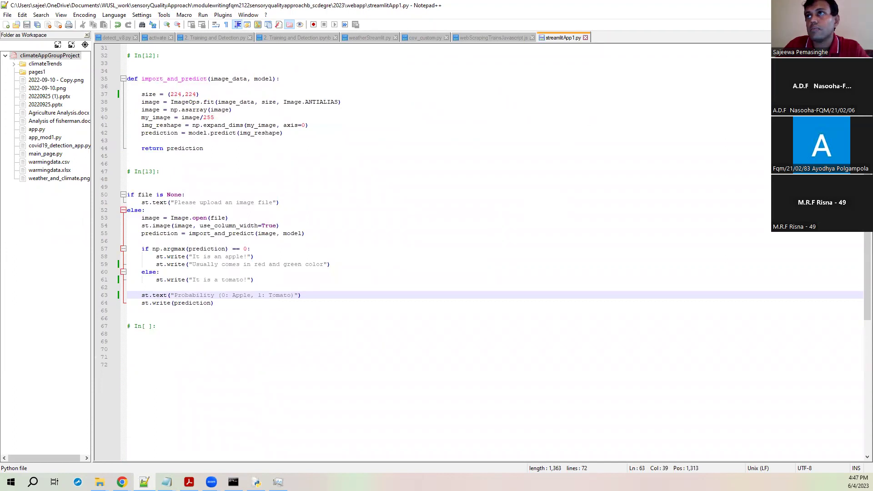
# Step: Switch to the webapp folder in File Explorer, open Procfile in Notepad++ to check its startup command, and close it
pyautogui.hotkey('alt', 'Tab')
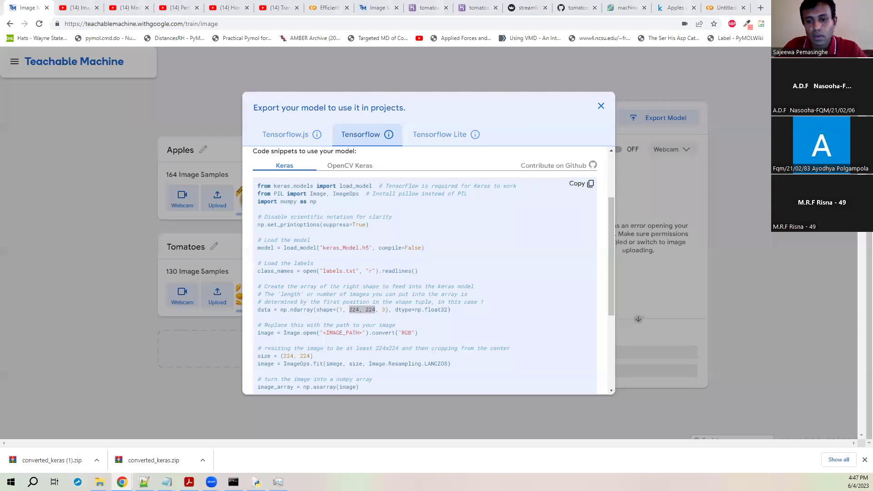
pyautogui.hotkey('alt', 'Tab')
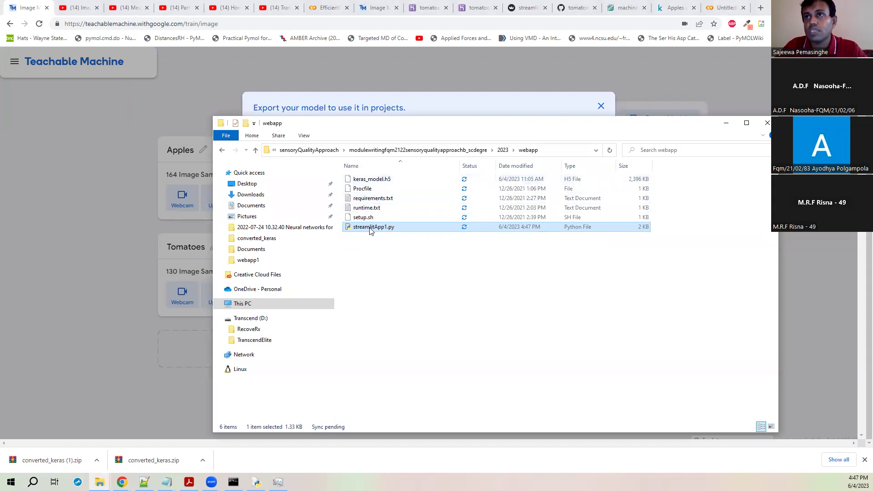
pyautogui.click(369, 191)
pyautogui.doubleClick(367, 190)
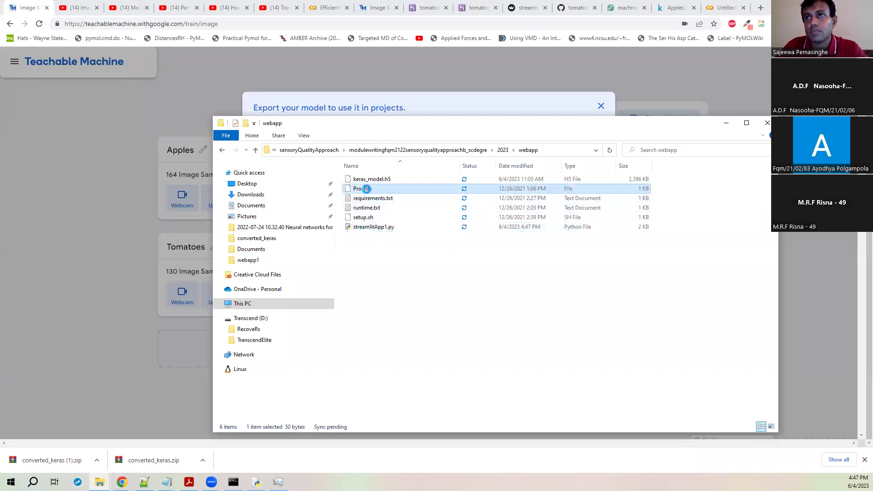
pyautogui.rightClick(366, 189)
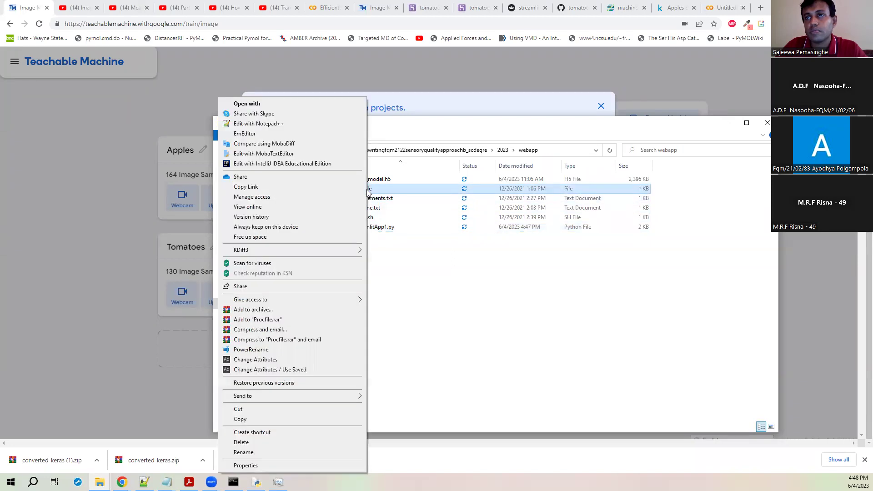
pyautogui.click(252, 126)
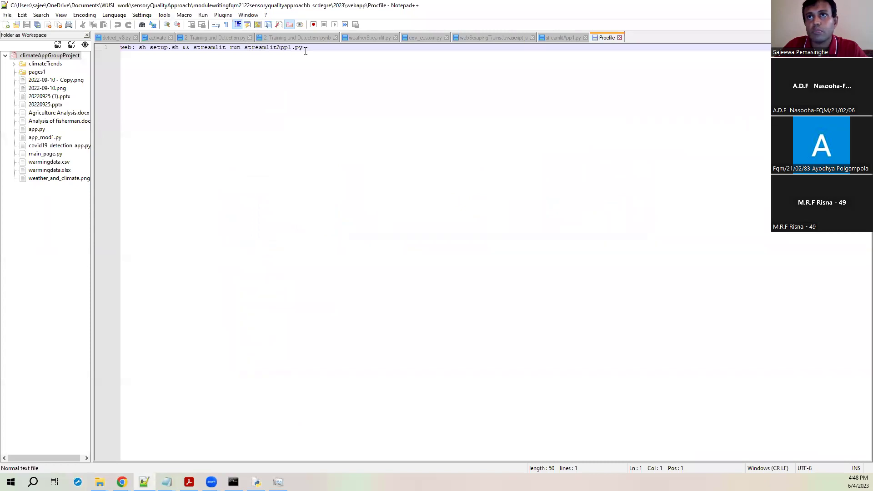
pyautogui.click(619, 38)
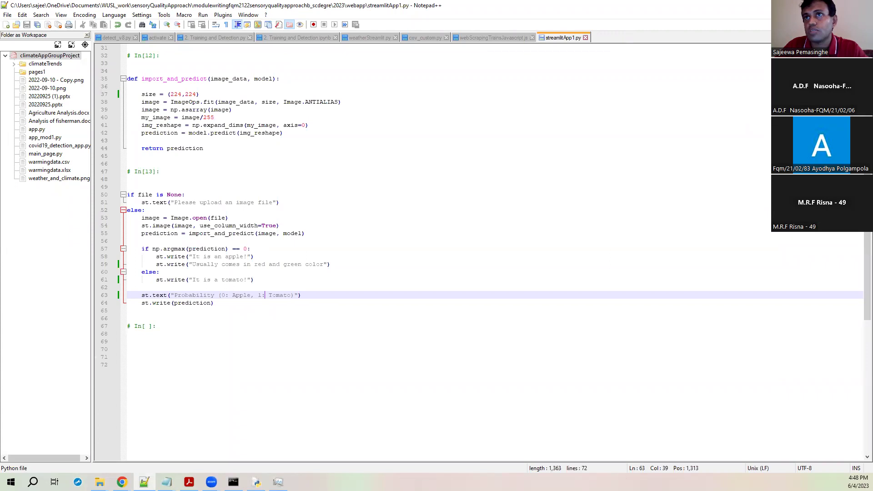
# Step: Open requirements.txt from the webapp folder in File Explorer and remove the version numbers from the numpy and Pillow lines
pyautogui.hotkey('alt', 'Tab')
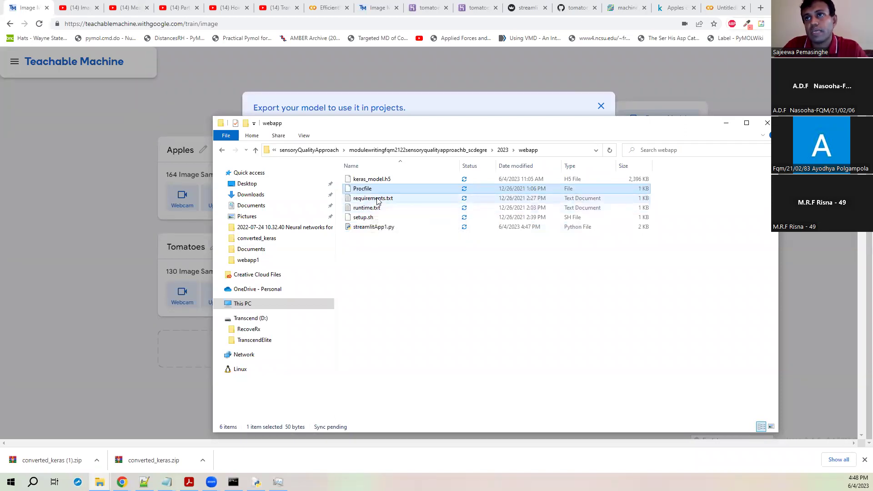
pyautogui.click(377, 200)
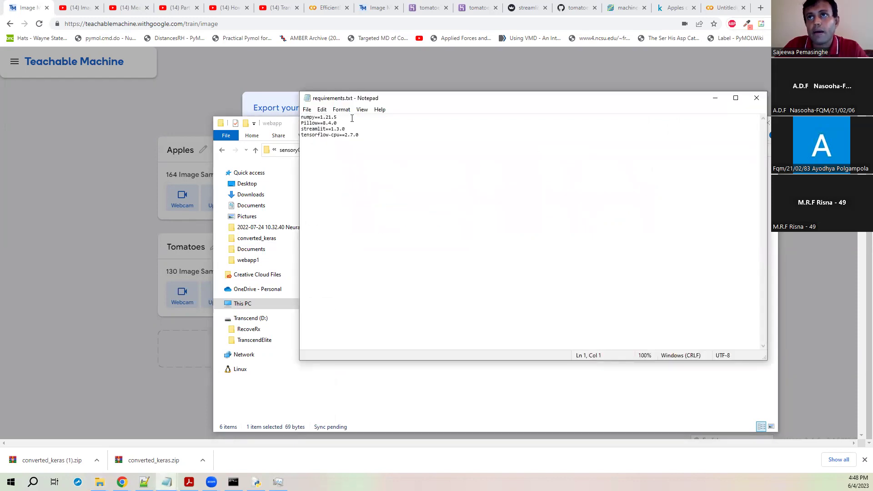
pyautogui.click(315, 117)
pyautogui.moveTo(320, 117); pyautogui.dragTo(348, 117)
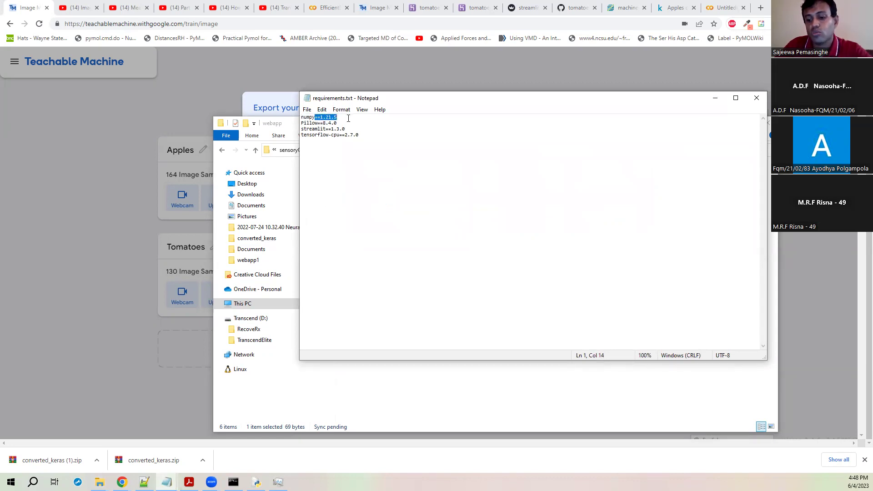
pyautogui.press('BackSpace')
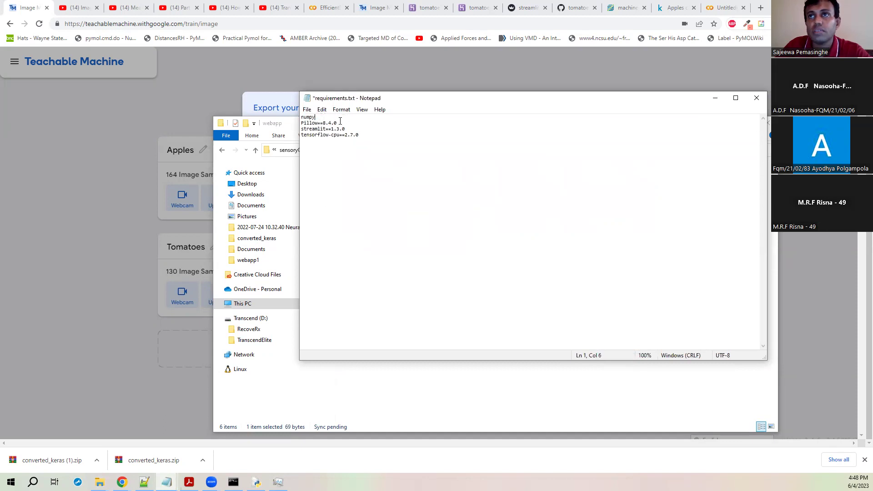
pyautogui.moveTo(317, 123); pyautogui.dragTo(347, 124)
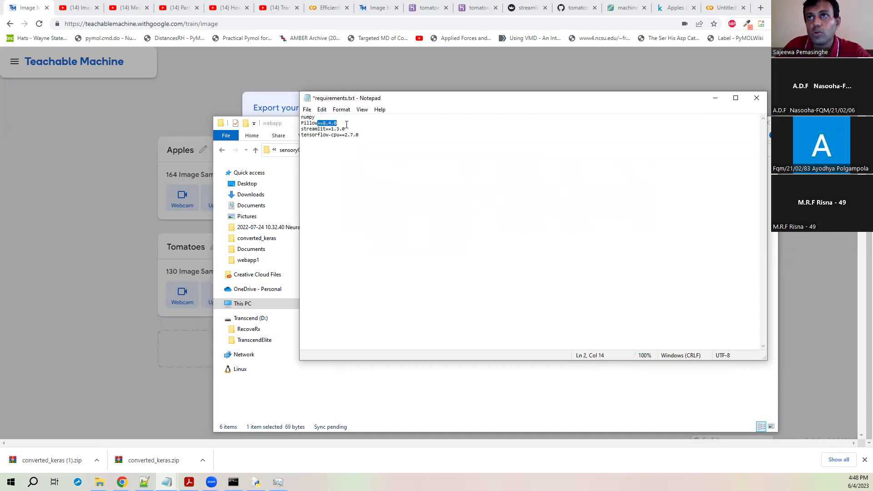
pyautogui.press('BackSpace')
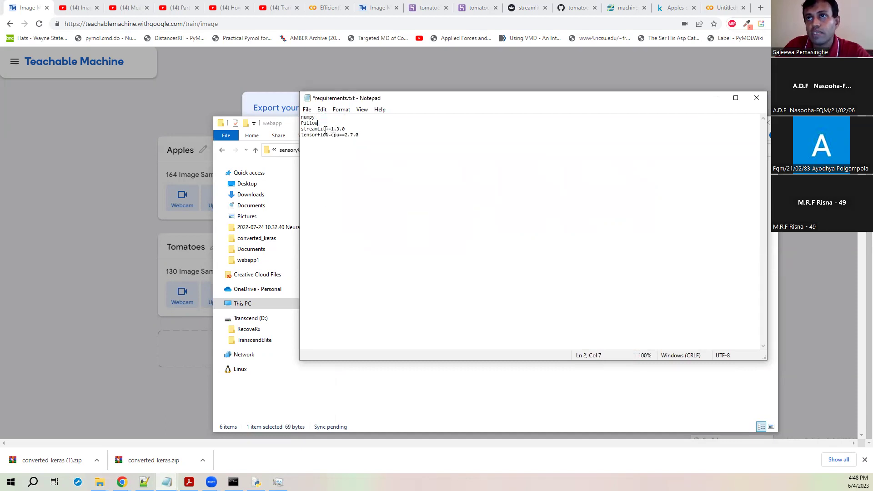
# Step: Remove the version numbers from the streamlit and tensorflow-cpu lines and save requirements.txt
pyautogui.moveTo(325, 129); pyautogui.dragTo(357, 130)
pyautogui.press('BackSpace')
pyautogui.moveTo(339, 135); pyautogui.dragTo(373, 136)
pyautogui.press('BackSpace')
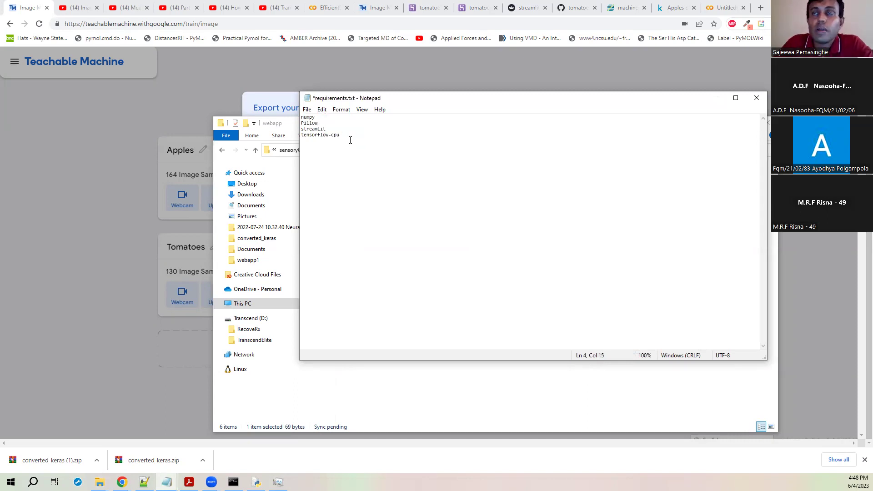
pyautogui.click(307, 110)
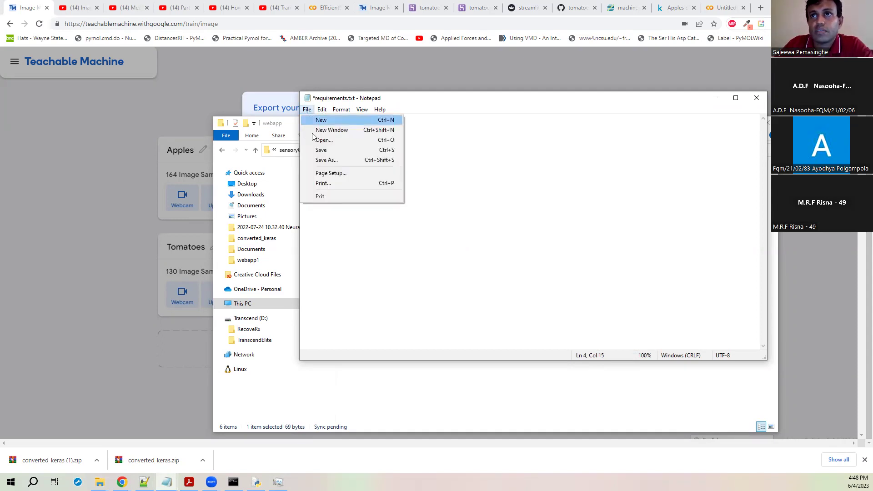
pyautogui.click(320, 149)
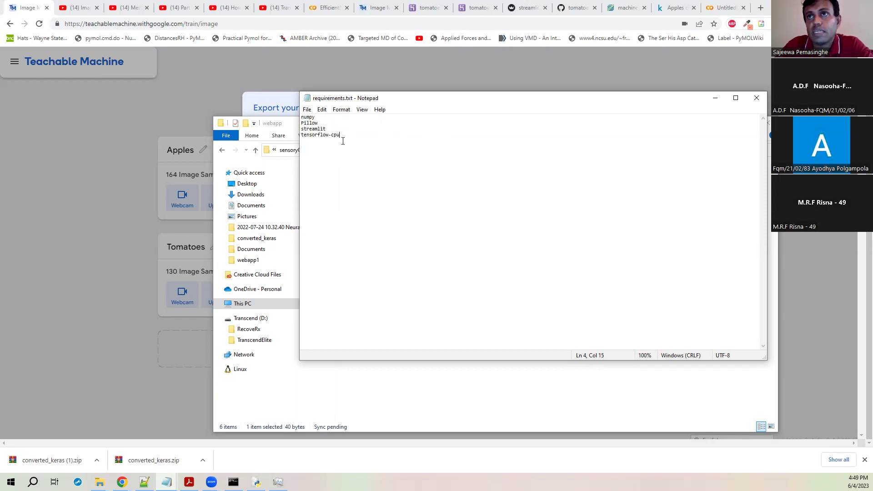
# Step: Review the unversioned package names in requirements.txt and close the file
pyautogui.moveTo(342, 136); pyautogui.dragTo(299, 119)
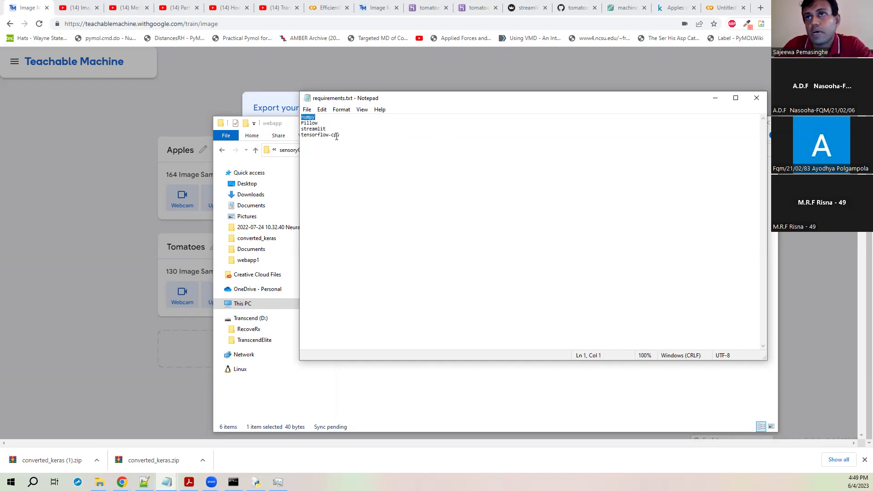
pyautogui.moveTo(344, 137); pyautogui.dragTo(299, 128)
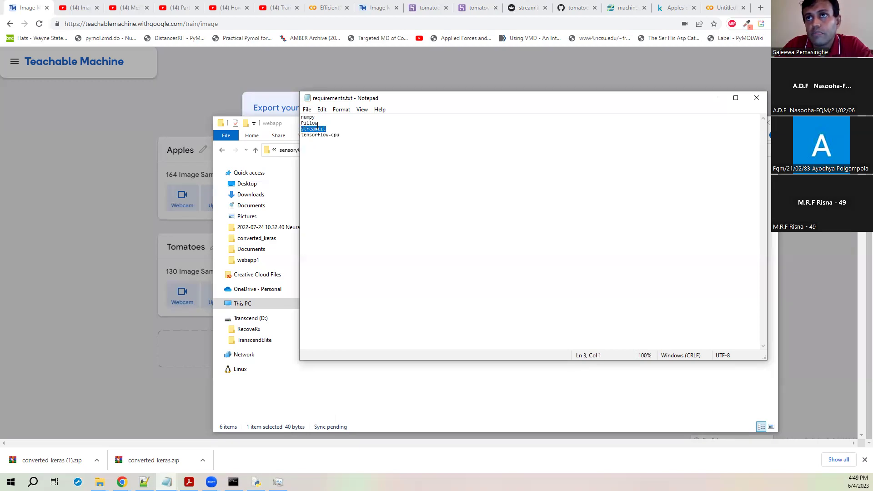
pyautogui.moveTo(320, 121); pyautogui.dragTo(300, 117)
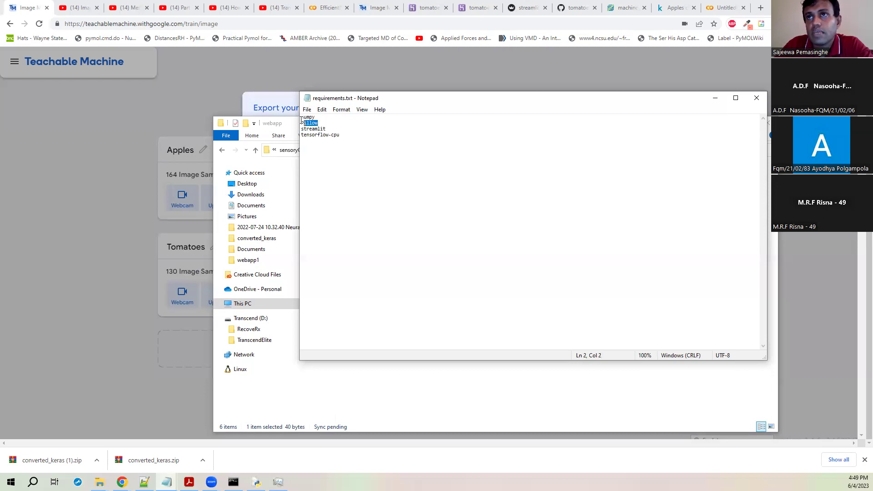
pyautogui.click(319, 118)
pyautogui.click(351, 138)
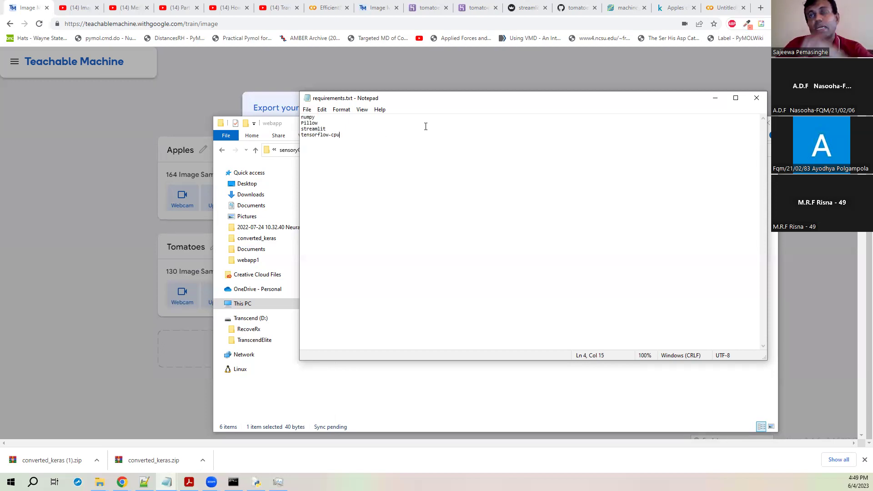
pyautogui.click(759, 98)
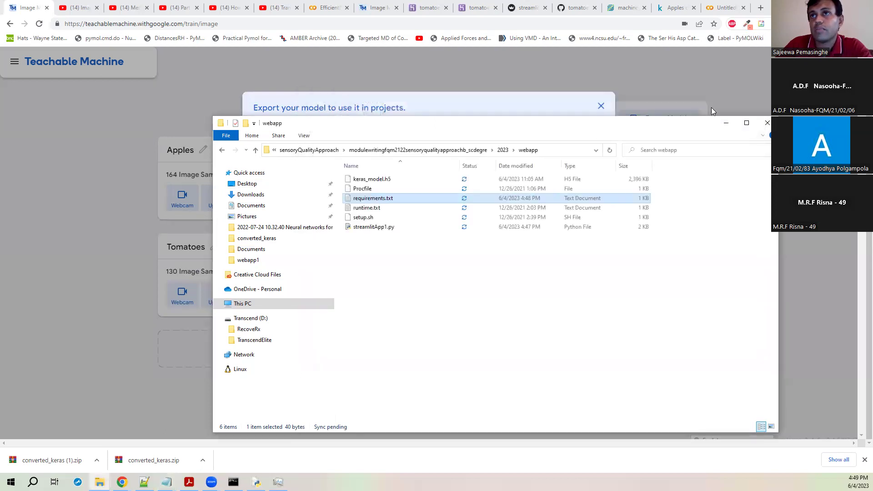
# Step: Open runtime.txt from the webapp folder to check the Python version it specifies, and close it
pyautogui.click(409, 280)
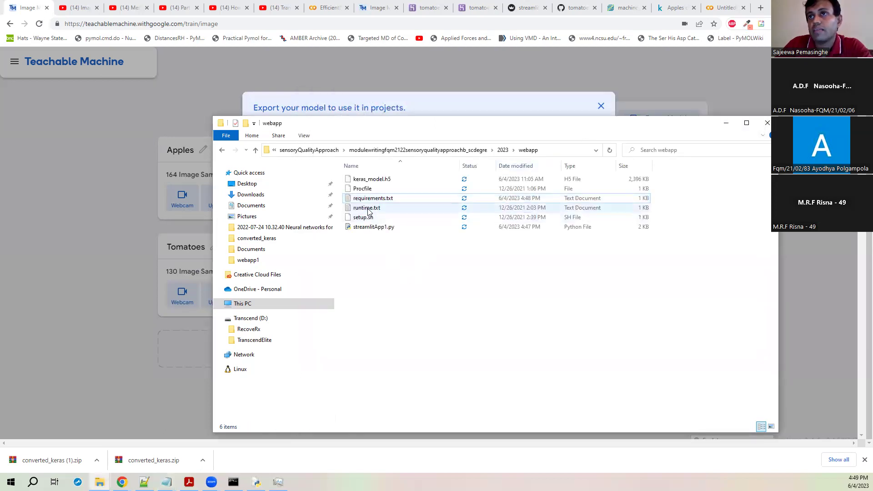
pyautogui.doubleClick(368, 209)
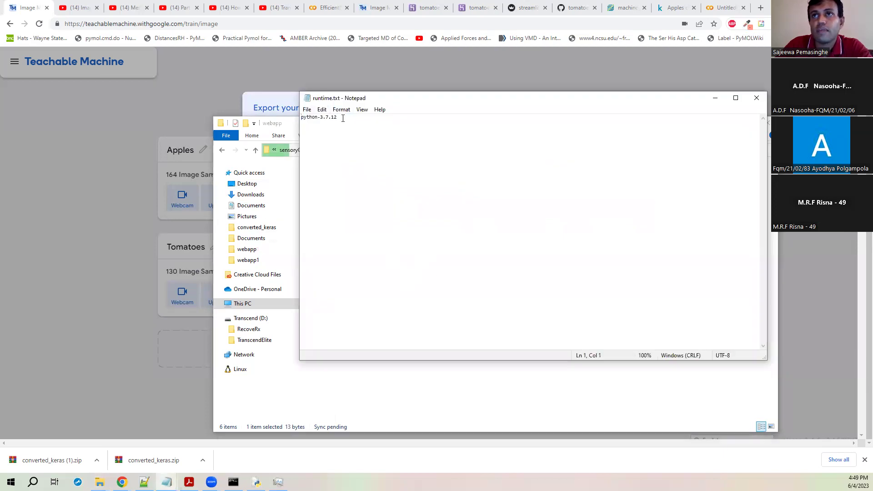
pyautogui.click(756, 97)
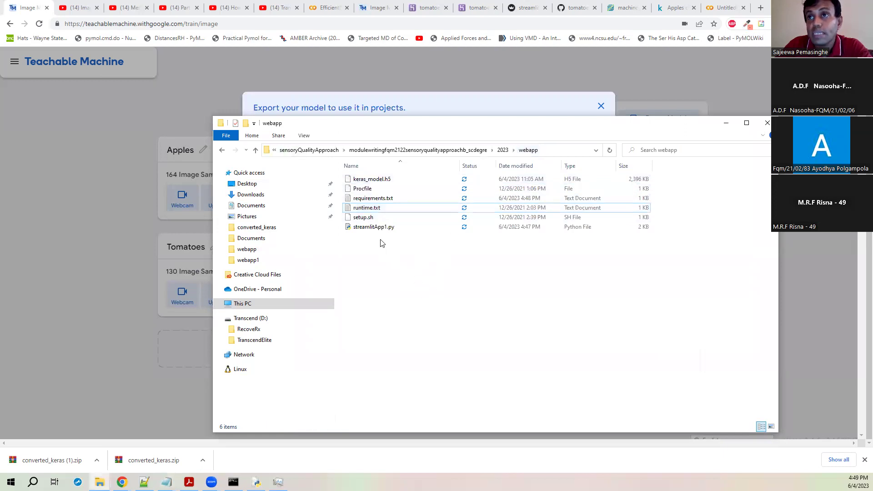
# Step: Permanently delete runtime.txt from the webapp folder
pyautogui.click(375, 208)
pyautogui.rightClick(375, 207)
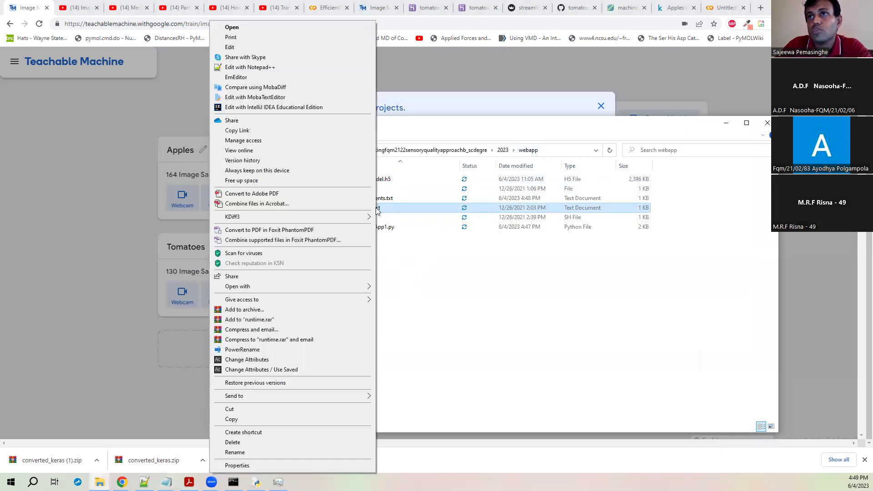
pyautogui.click(464, 286)
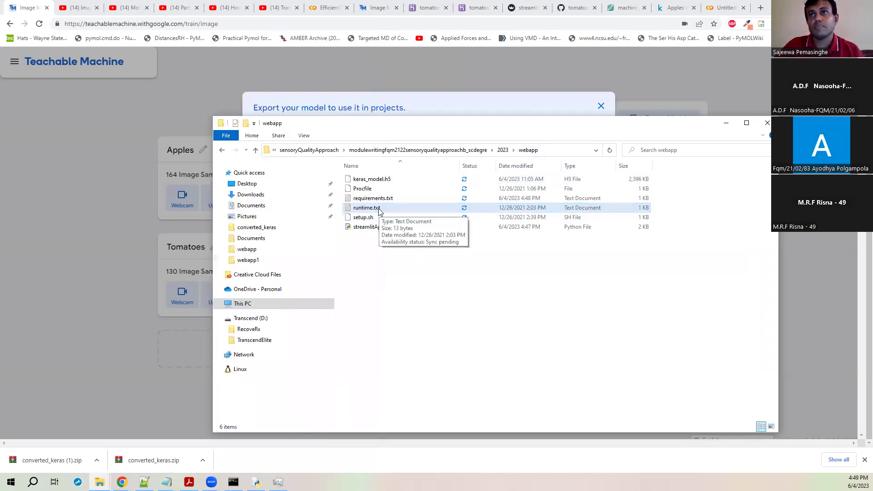
pyautogui.click(382, 208)
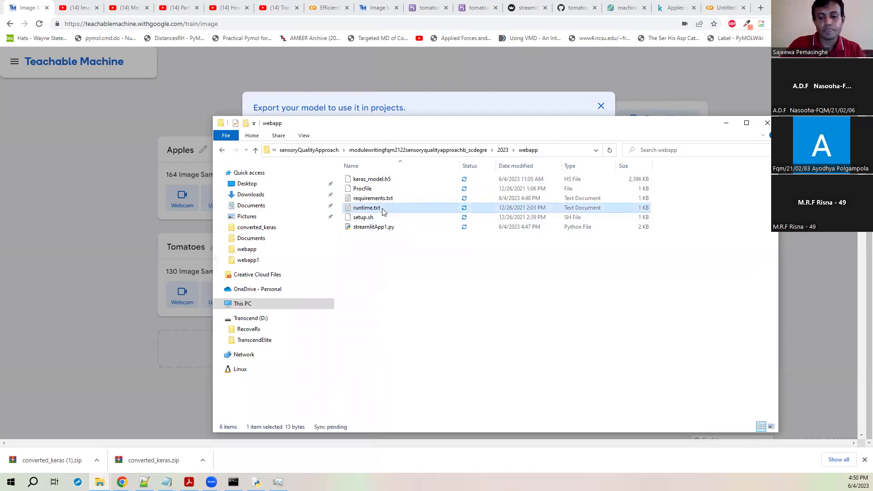
pyautogui.hotkey('shift', 'Delete')
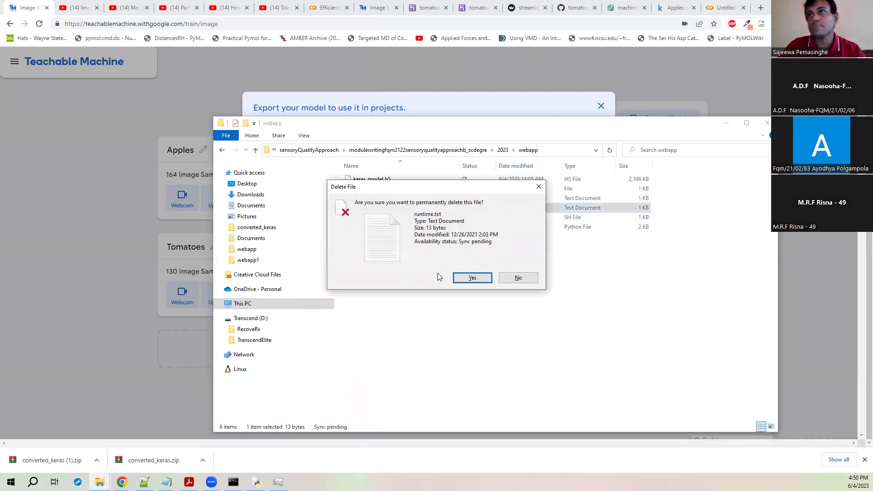
pyautogui.click(472, 277)
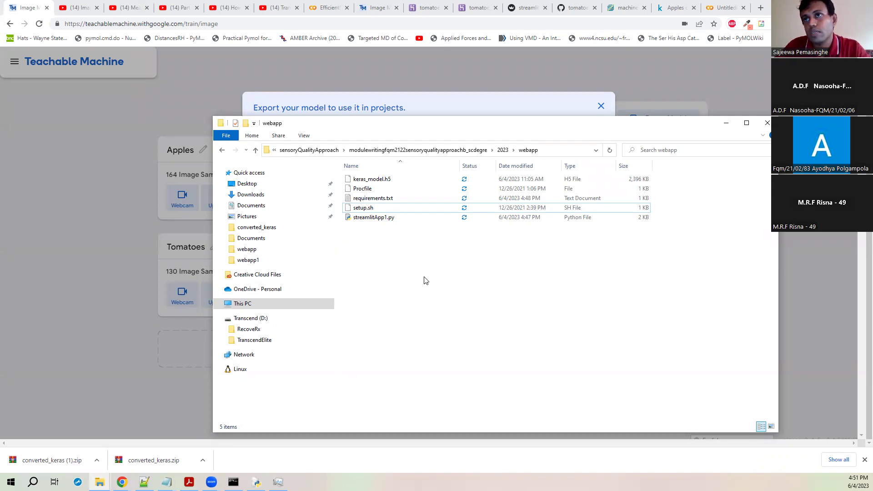
pyautogui.click(363, 208)
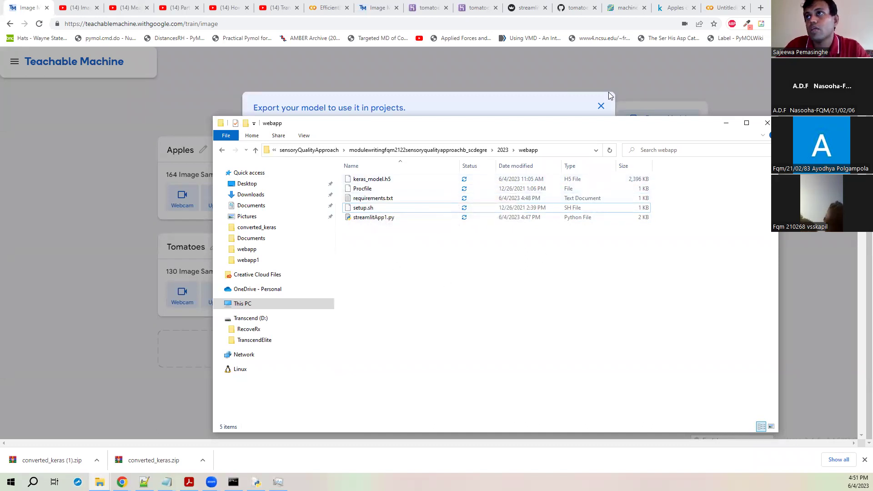
# Step: Switch to the browser, open GitHub in a new tab via a web search, and start a new repository
pyautogui.click(649, 68)
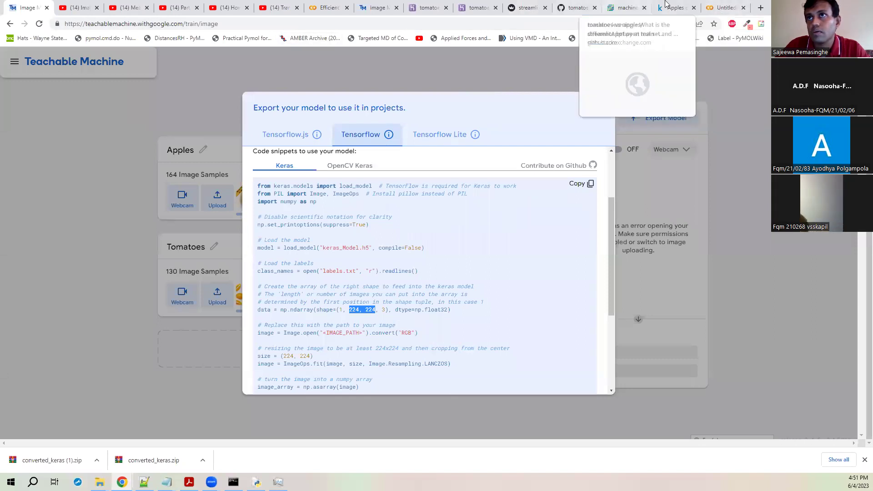
pyautogui.click(760, 7)
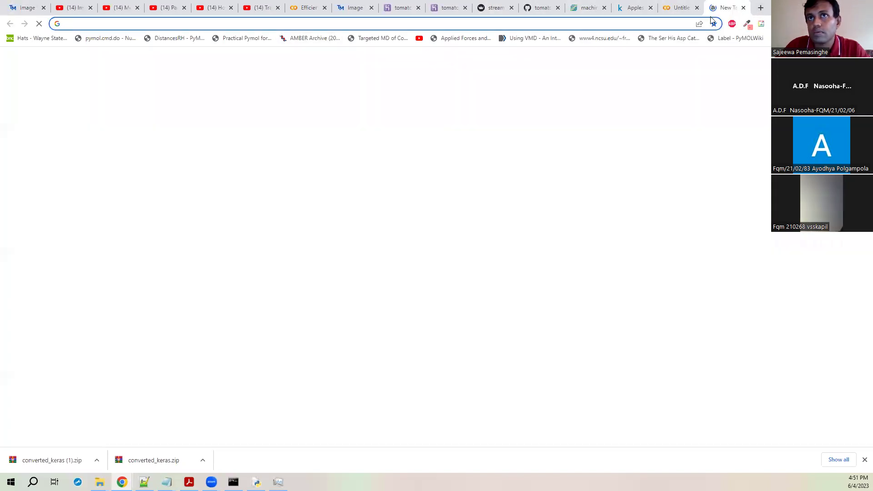
pyautogui.write('git')
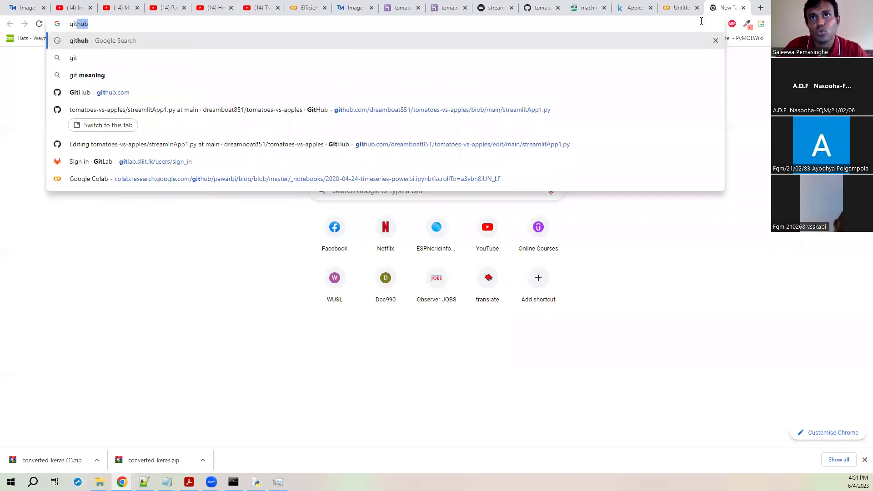
pyautogui.press('Return')
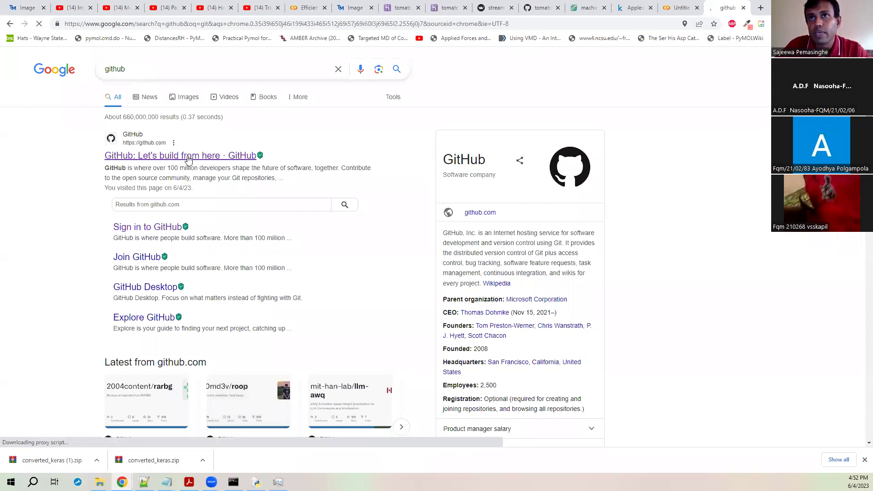
pyautogui.click(131, 156)
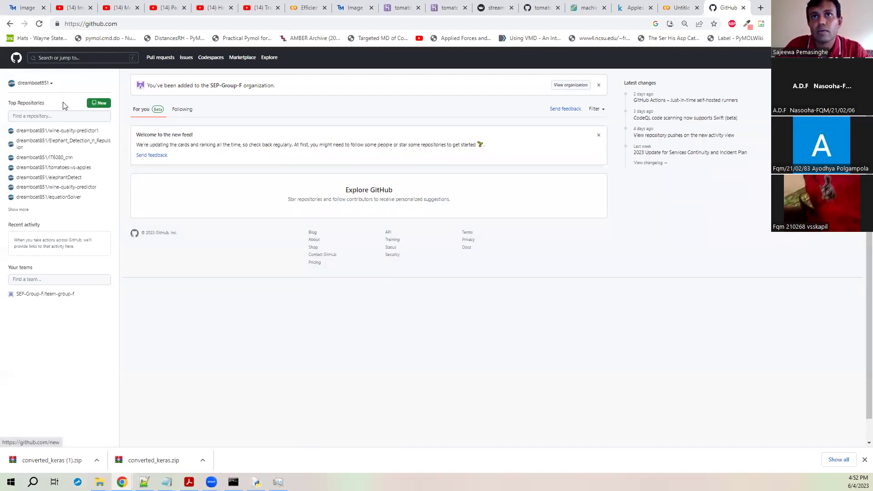
pyautogui.click(100, 104)
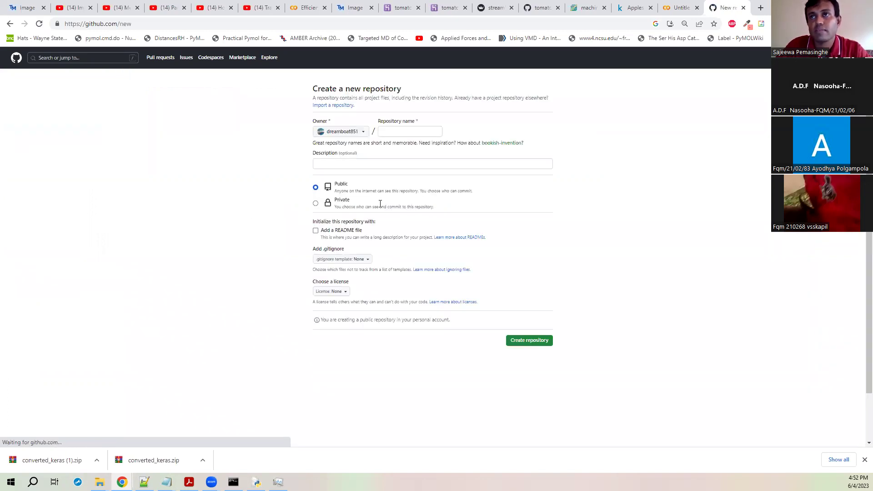
# Step: Name the new repository apples_vs_tomatoes1
pyautogui.click(388, 132)
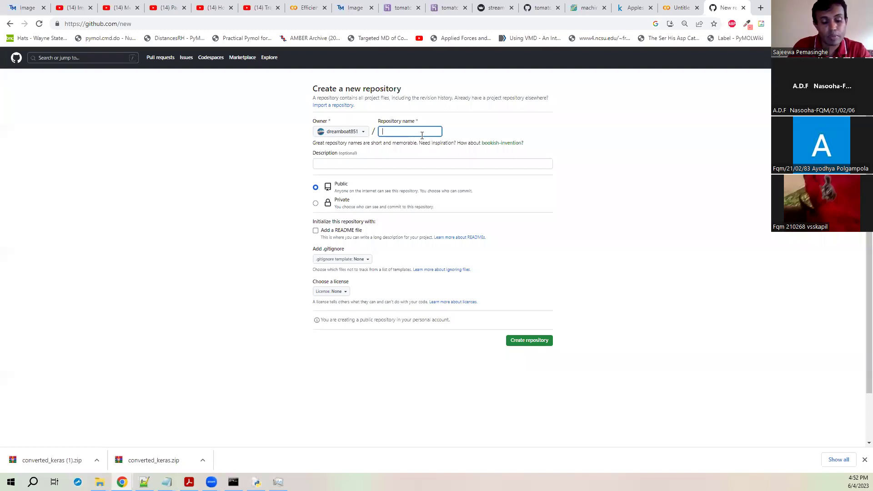
pyautogui.write('apples')
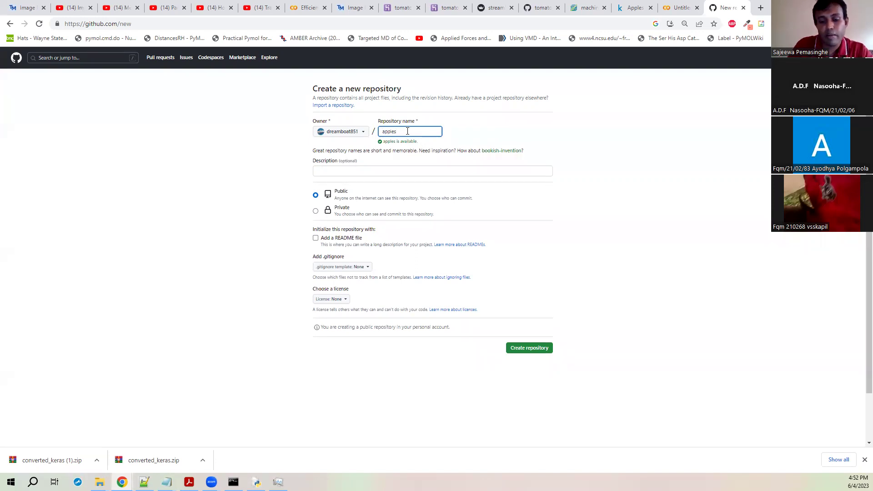
pyautogui.write('_vs_')
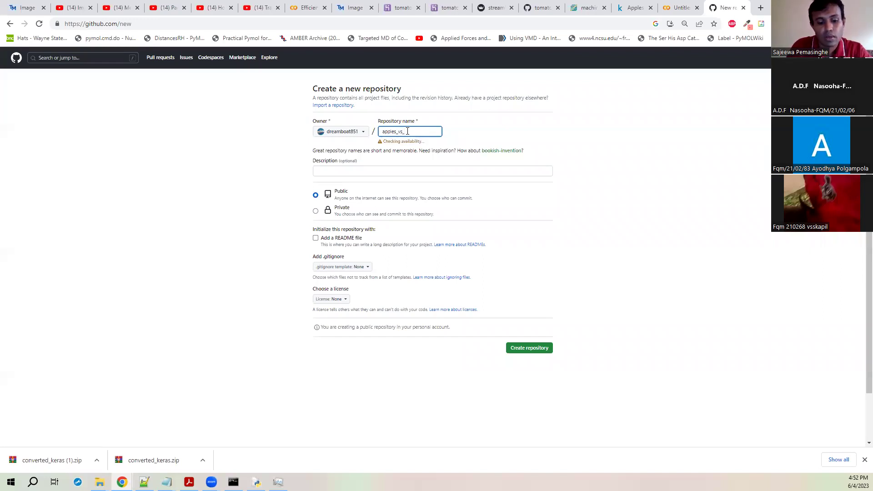
pyautogui.write('tomatoes_')
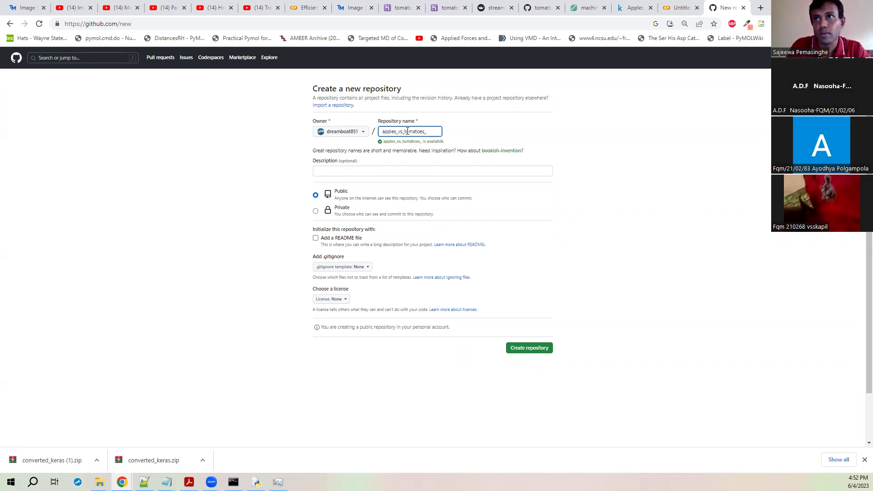
pyautogui.press('BackSpace')
pyautogui.write('1')
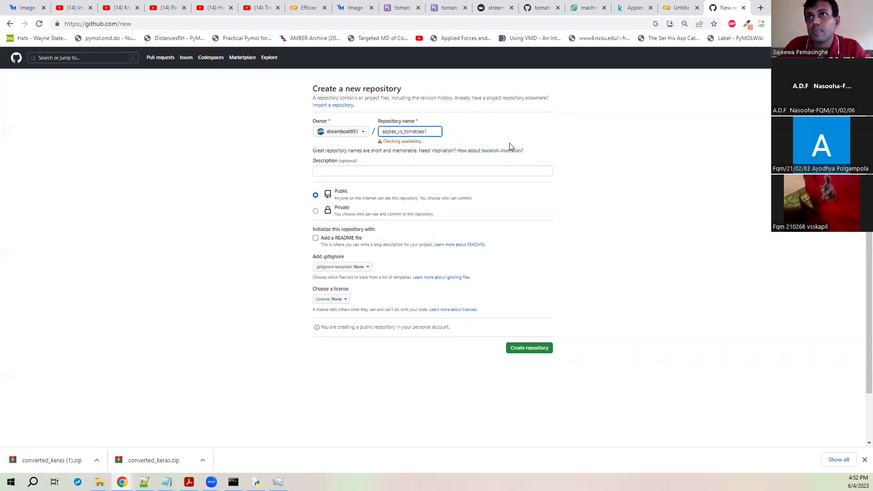
pyautogui.click(606, 154)
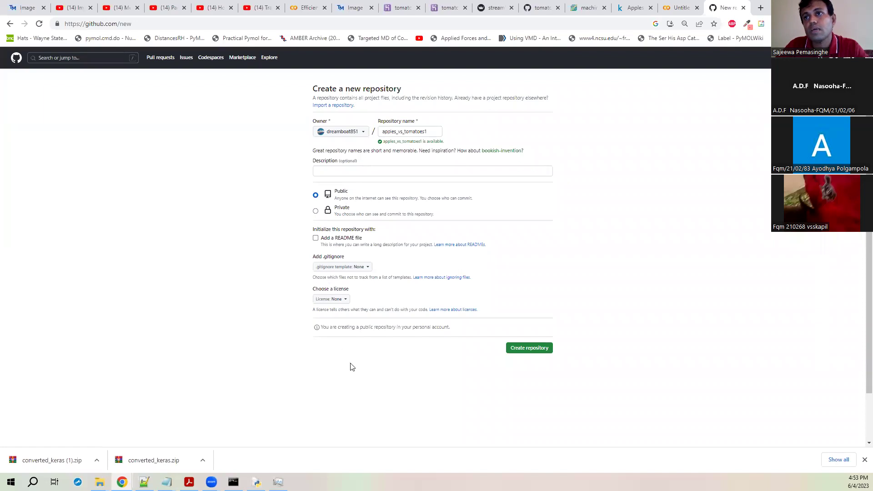
# Step: Include a README file, set the description to "Classify tomatoes and apples", and create the public repository
pyautogui.click(316, 238)
pyautogui.click(338, 171)
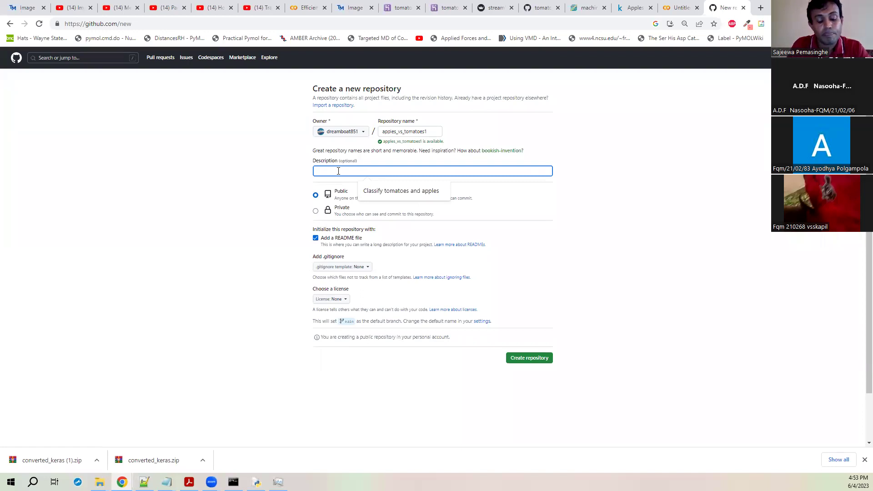
pyautogui.write('Class')
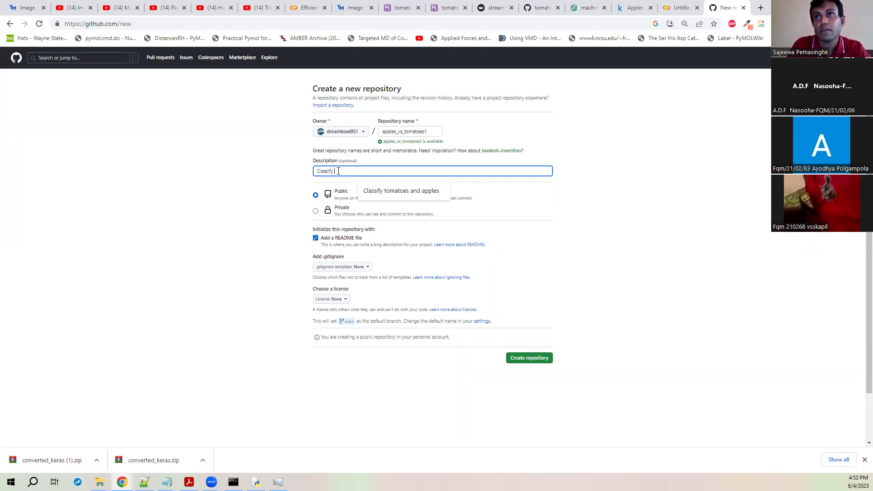
pyautogui.write('ify')
pyautogui.click(403, 194)
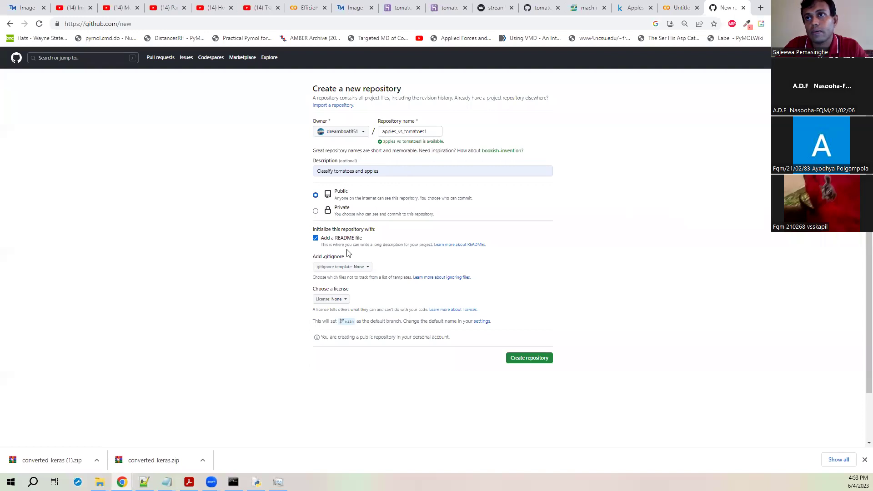
pyautogui.click(534, 360)
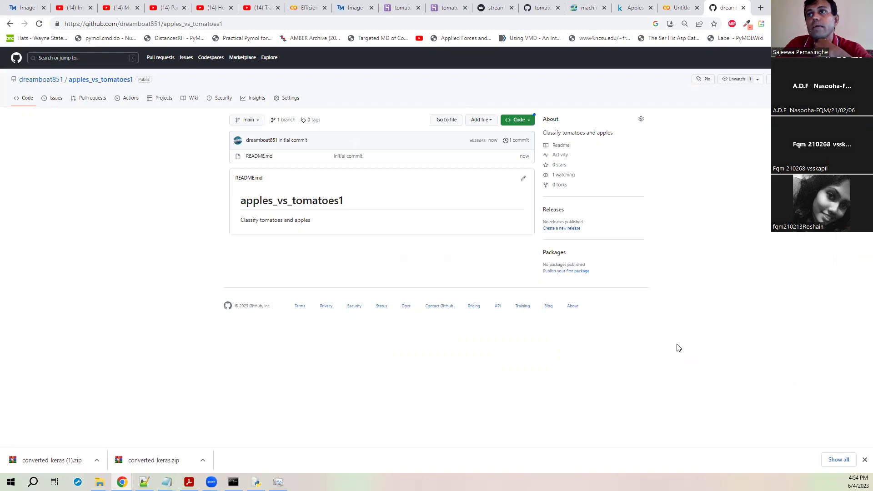
# Step: Open the repository's file upload page and try to add all five files from the webapp folder
pyautogui.click(489, 126)
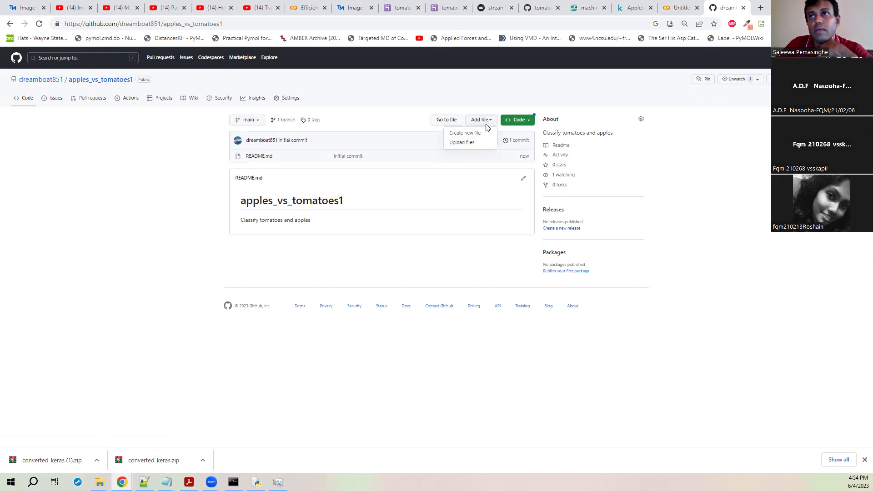
pyautogui.click(465, 145)
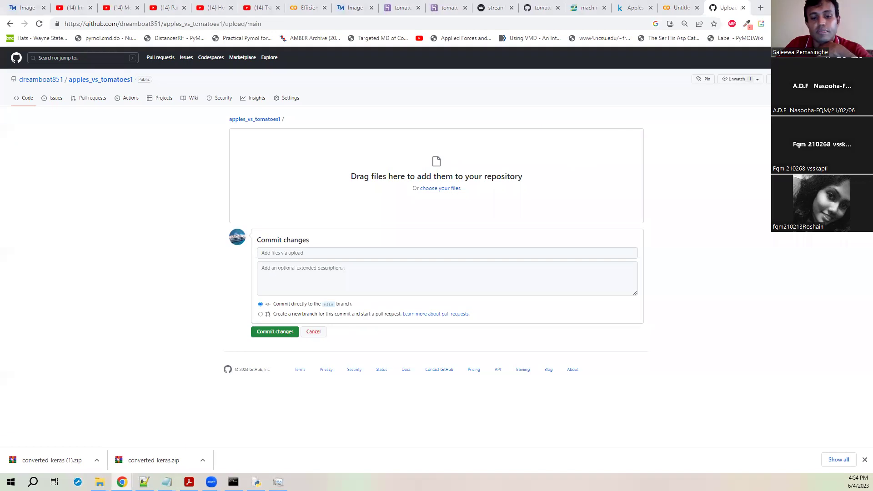
pyautogui.hotkey('alt', 'Tab')
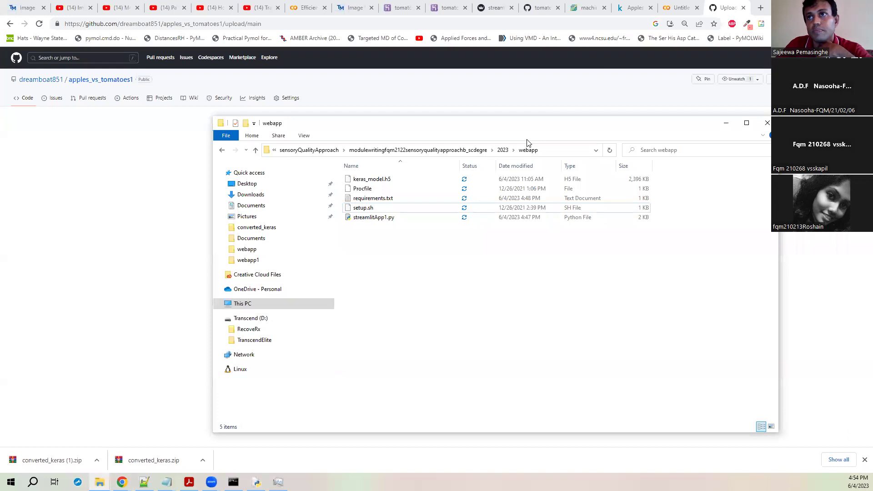
pyautogui.moveTo(527, 141); pyautogui.dragTo(735, 204)
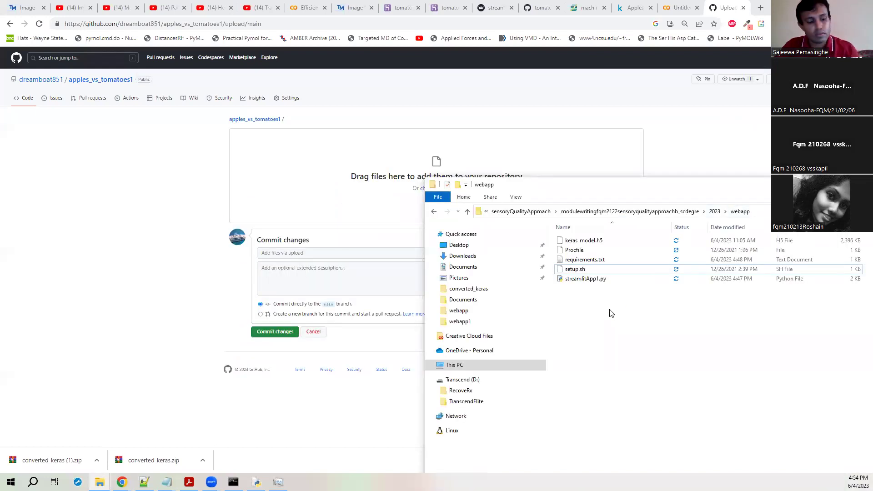
pyautogui.hotkey('ctrl', 'a')
pyautogui.moveTo(601, 240); pyautogui.dragTo(368, 196)
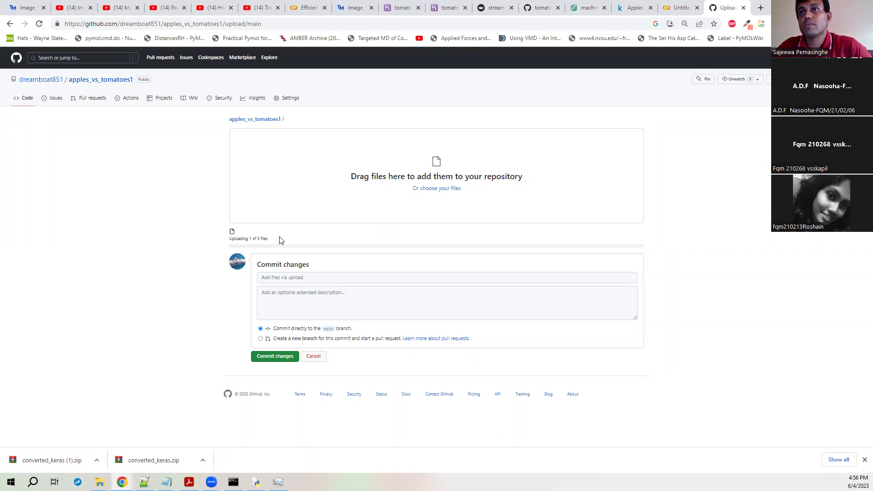
pyautogui.click(445, 190)
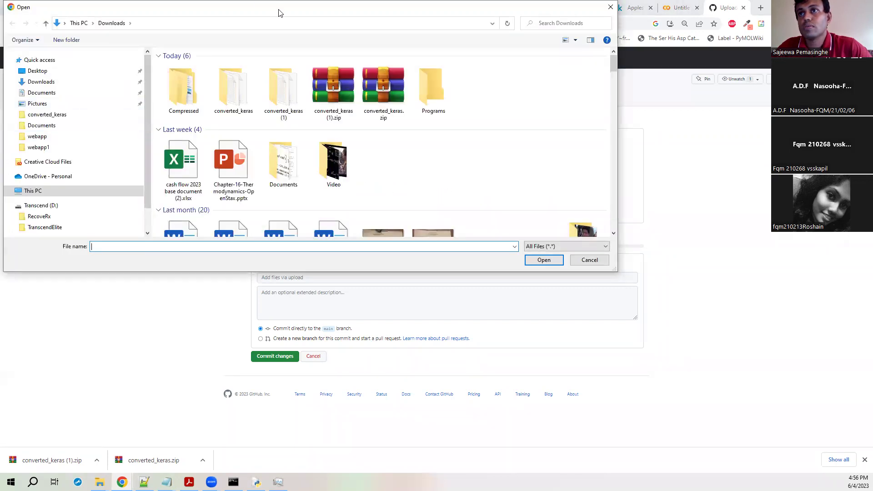
pyautogui.moveTo(280, 13); pyautogui.dragTo(447, 255)
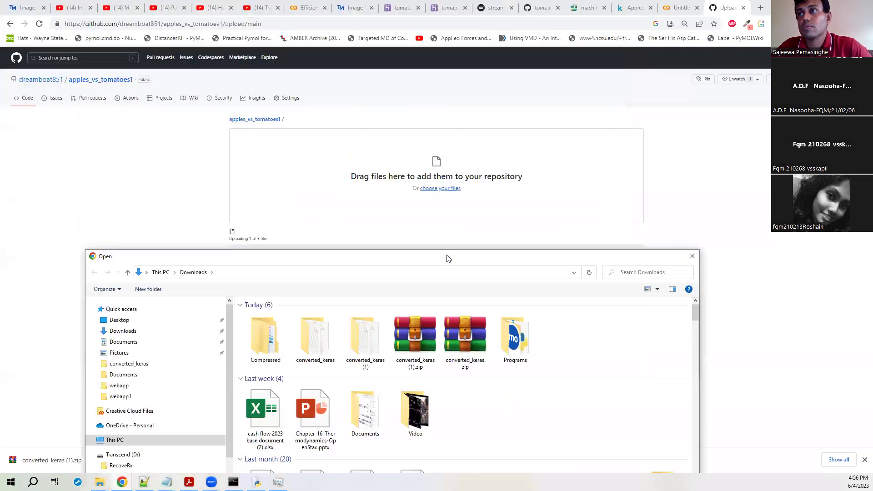
pyautogui.click(691, 255)
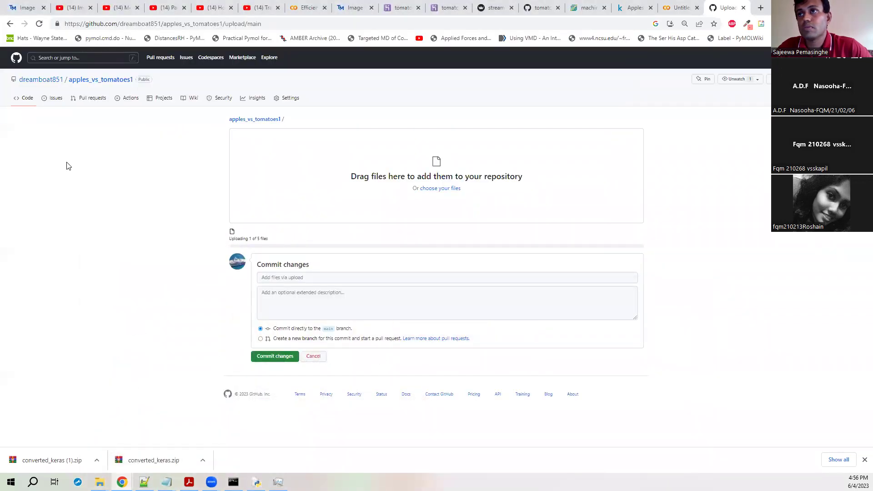
# Step: Reload the upload page, add the five webapp files again, and commit them directly to the main branch
pyautogui.click(39, 24)
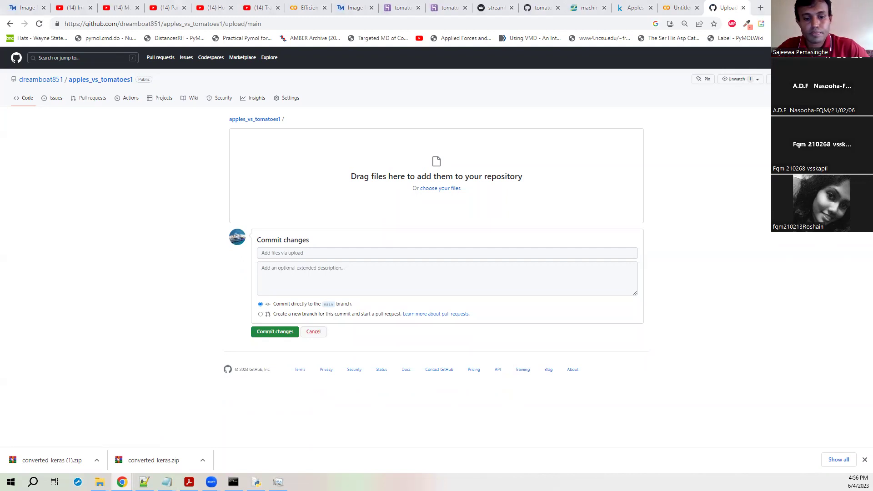
pyautogui.hotkey('alt', 'Tab')
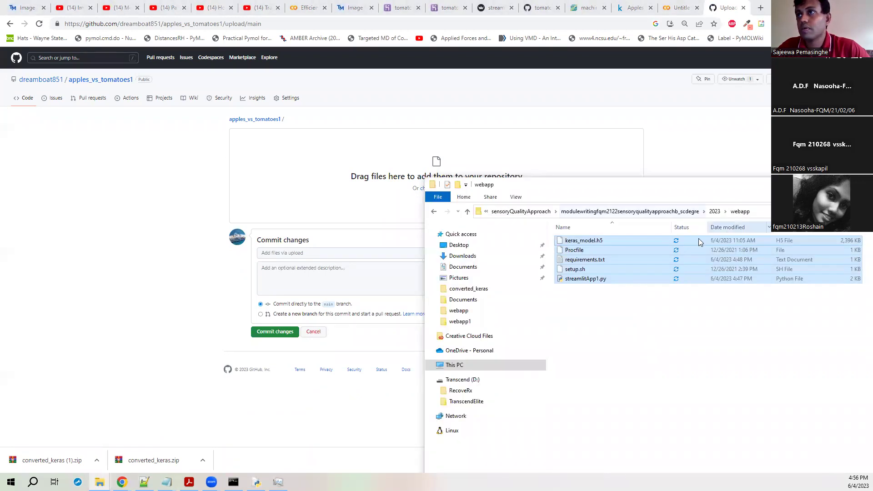
pyautogui.moveTo(632, 241); pyautogui.dragTo(351, 206)
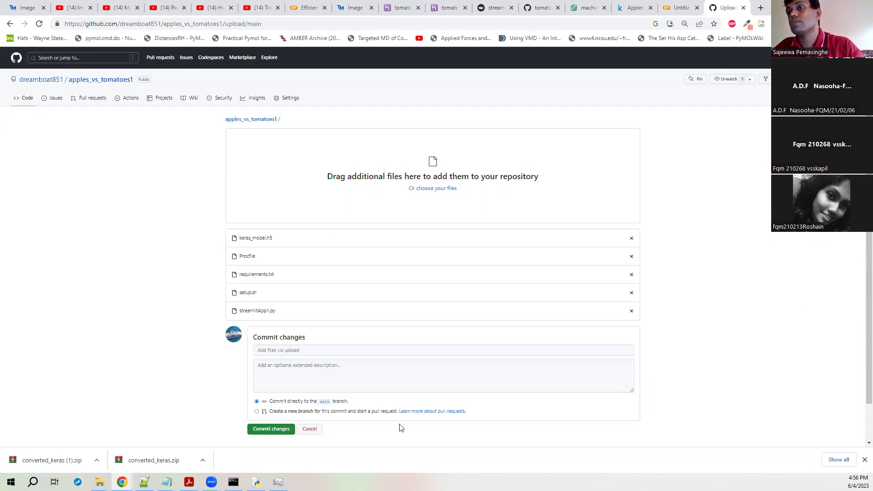
pyautogui.click(268, 432)
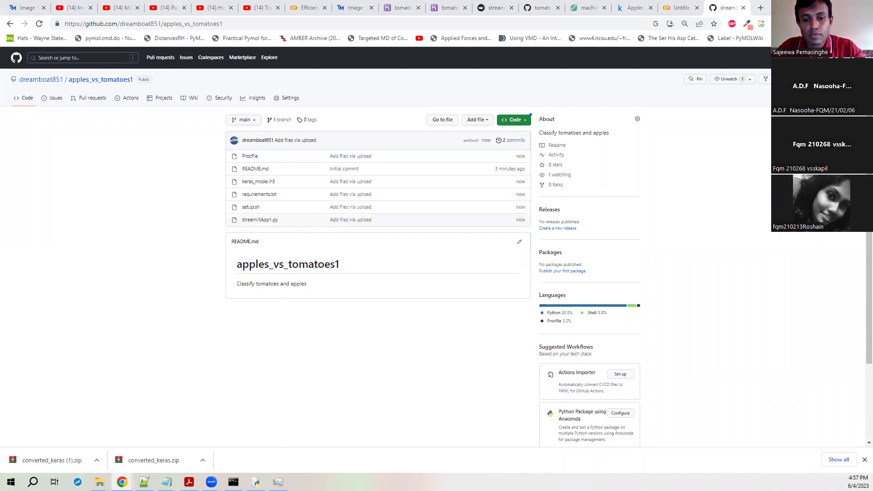
# Step: Switch to the untitled Notepad note and add "Heroku" two lines below "Streamlit"
pyautogui.hotkey('alt', 'Tab')
pyautogui.click(263, 125)
pyautogui.press('Return')
pyautogui.press('Return')
pyautogui.write('H')
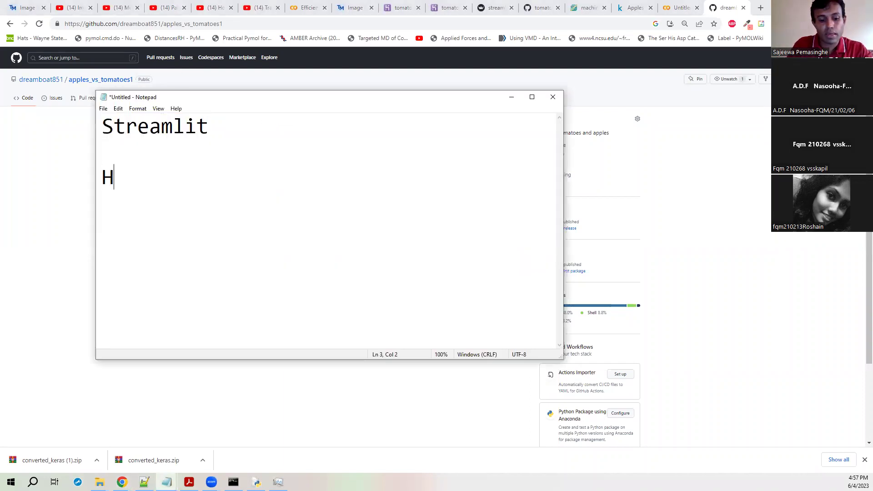
pyautogui.write('eroku')
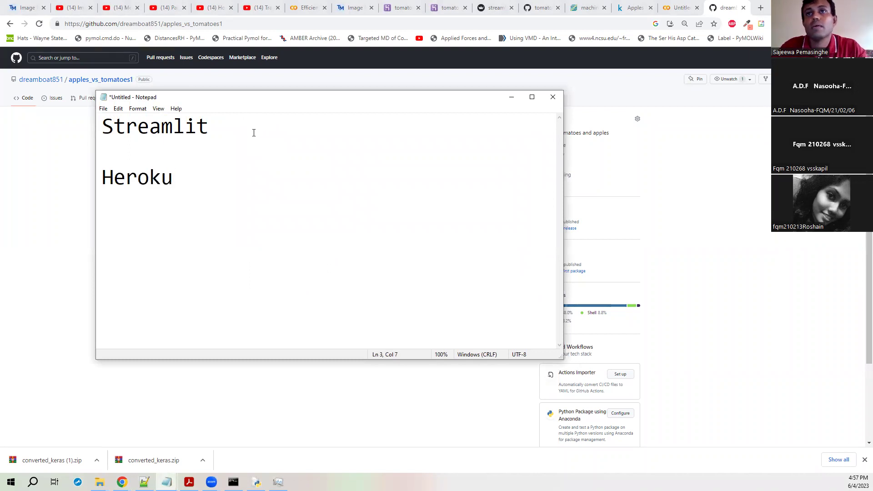
# Step: Return to the browser, search the web for heroku in the Stack Exchange tab, and open the Heroku site
pyautogui.click(37, 202)
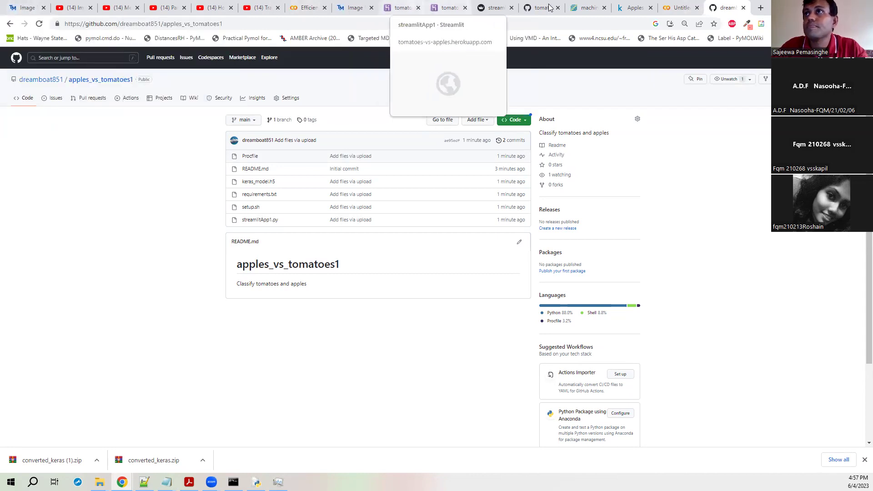
pyautogui.click(573, 6)
pyautogui.click(416, 26)
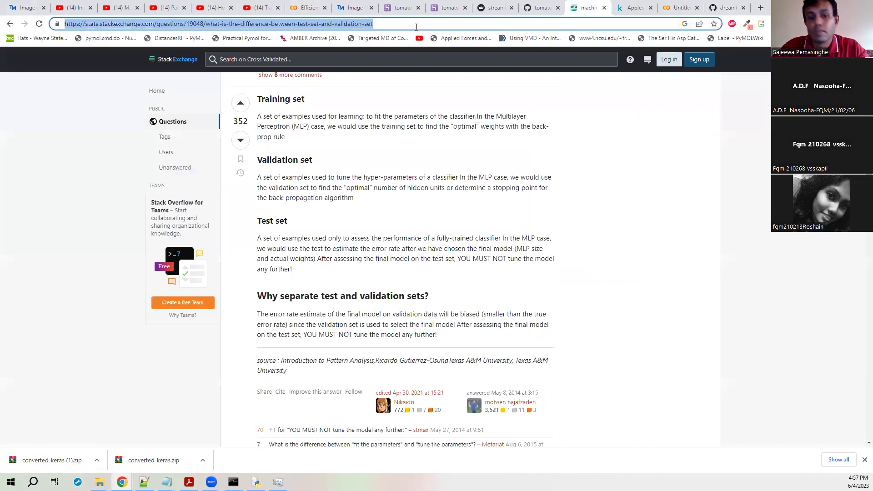
pyautogui.write('heroku')
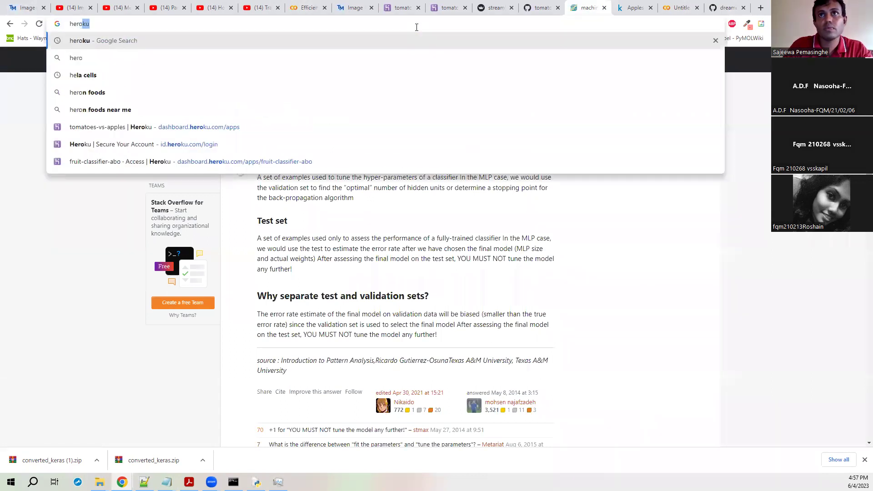
pyautogui.press('Return')
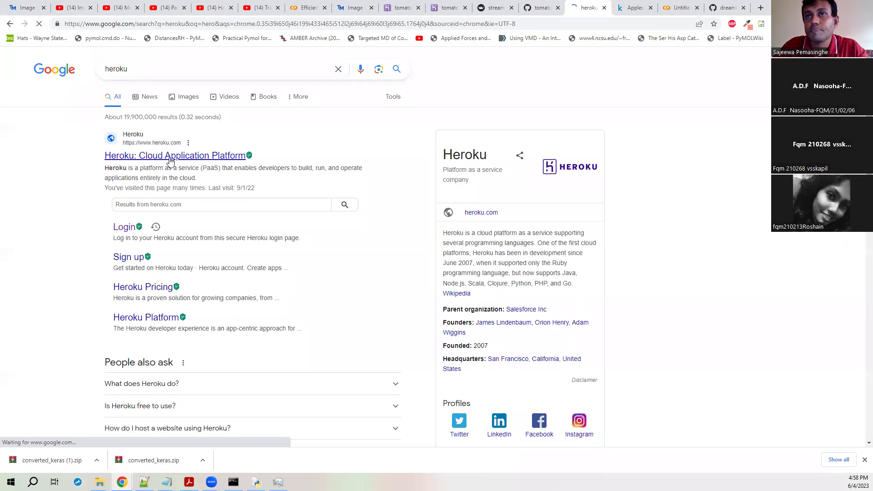
pyautogui.click(170, 156)
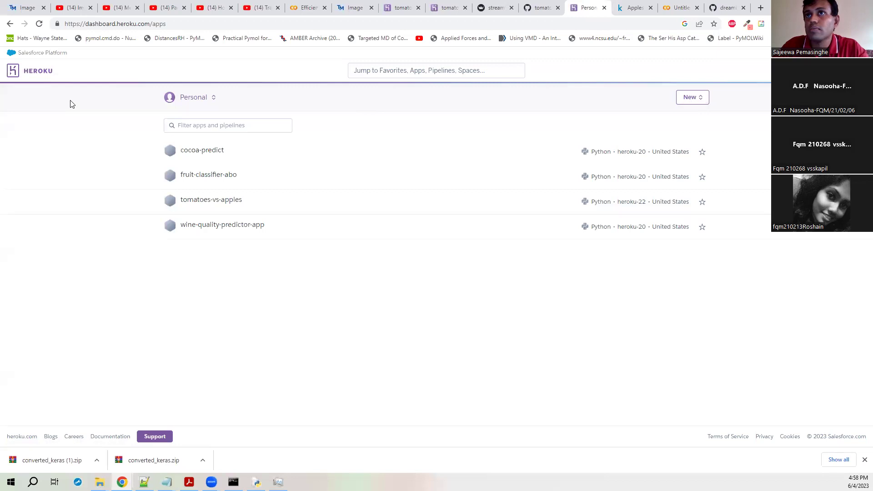
# Step: Start creating a new Heroku app and enter "apptom" as the app name
pyautogui.click(692, 102)
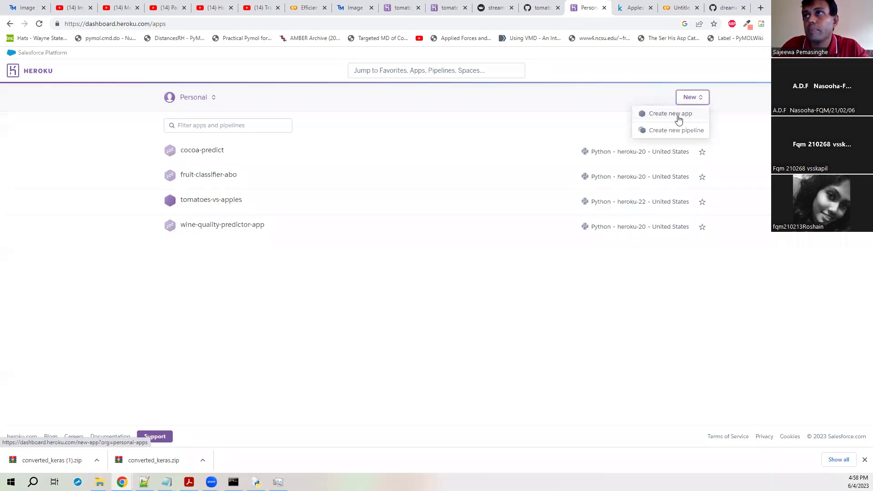
pyautogui.click(679, 119)
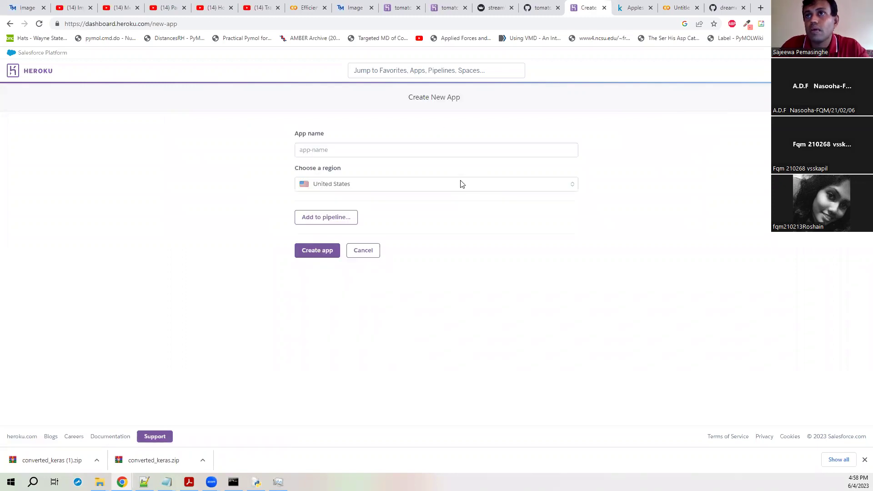
pyautogui.click(312, 150)
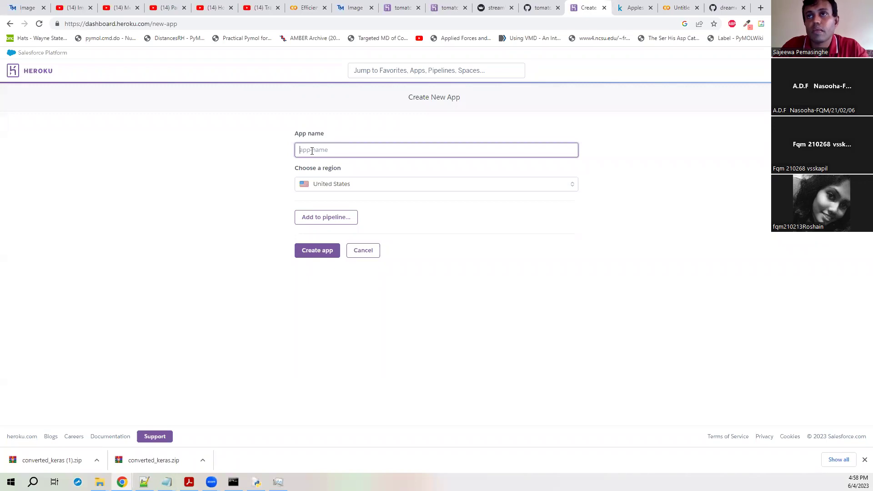
pyautogui.write('appl')
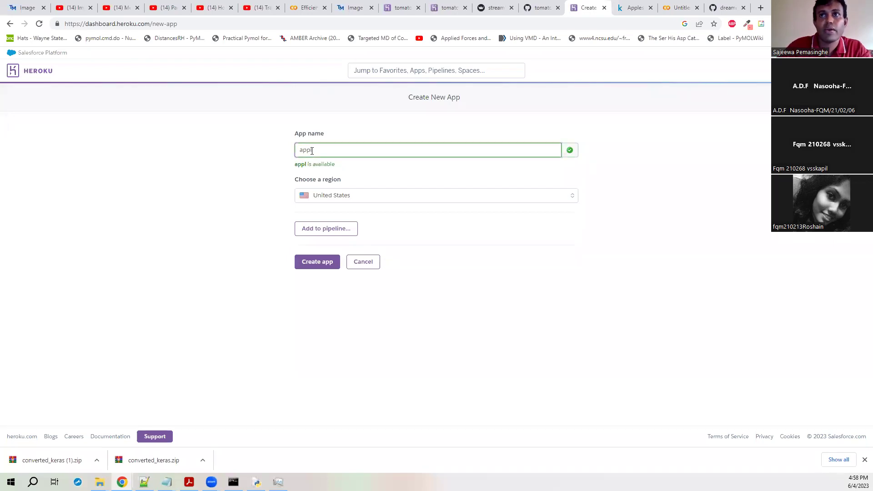
pyautogui.press('BackSpace')
pyautogui.write('Tom')
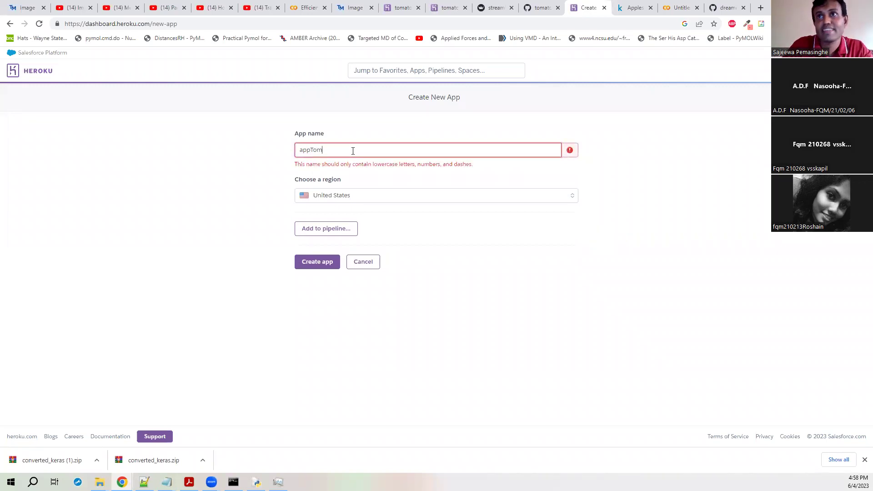
pyautogui.press('BackSpace')
pyautogui.press('BackSpace')
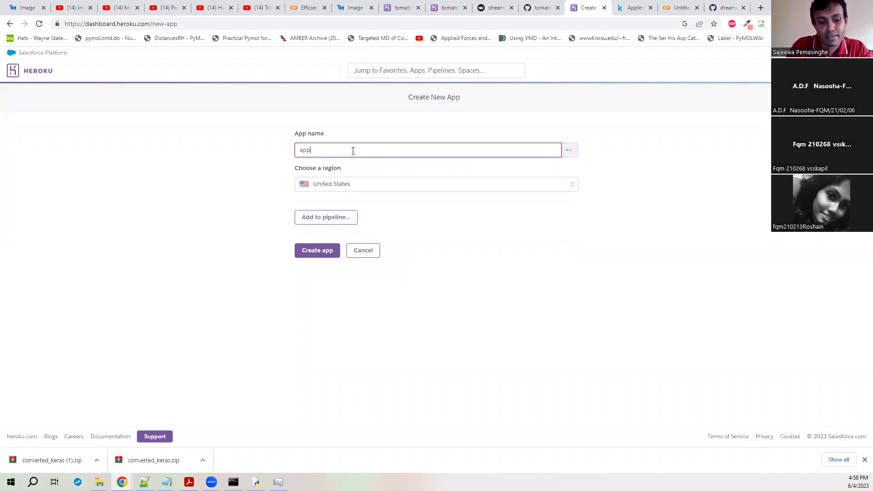
pyautogui.write('om')
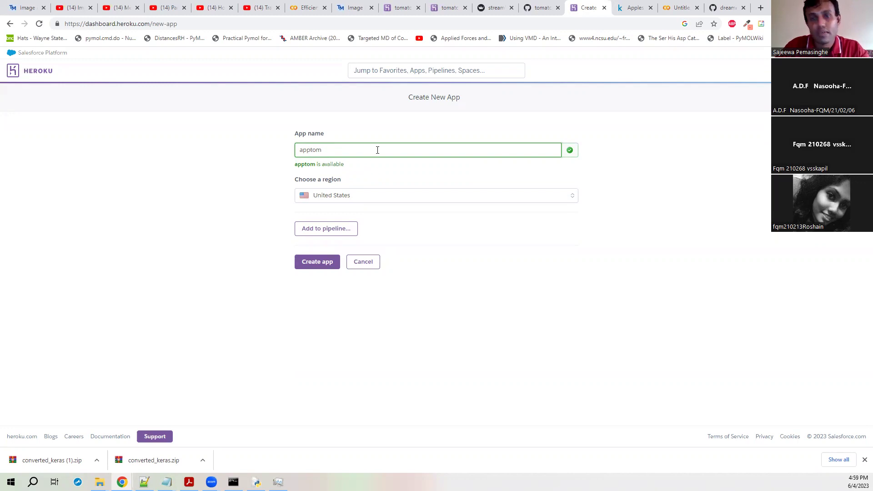
# Step: Expand the new app's name to "apples_vs_tomatoes1"
pyautogui.write('is')
pyautogui.press('BackSpace')
pyautogui.press('BackSpace')
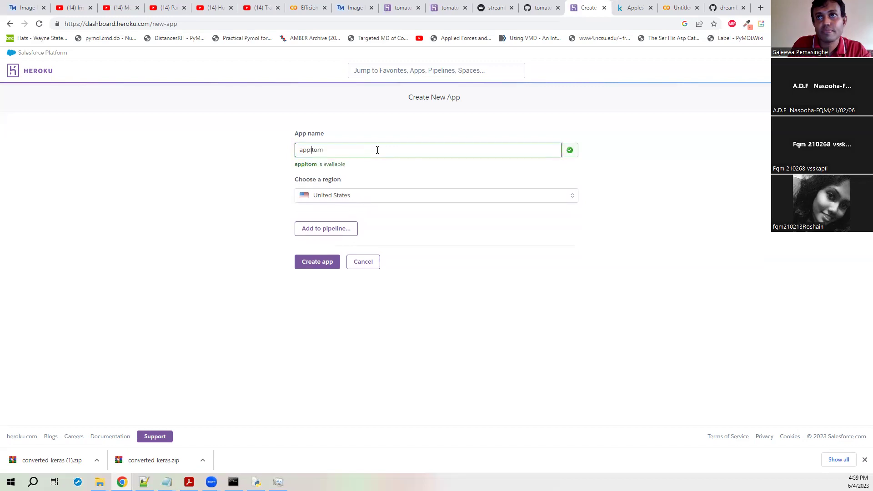
pyautogui.write('l')
pyautogui.write('es')
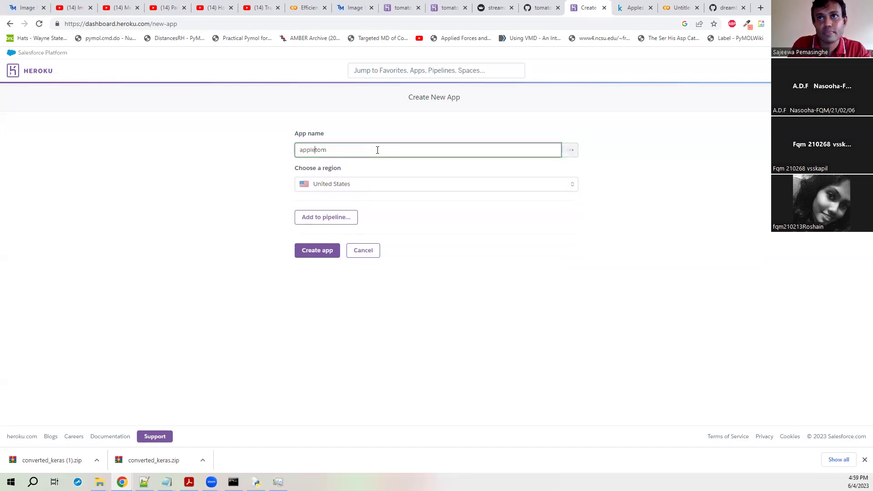
pyautogui.write('_v')
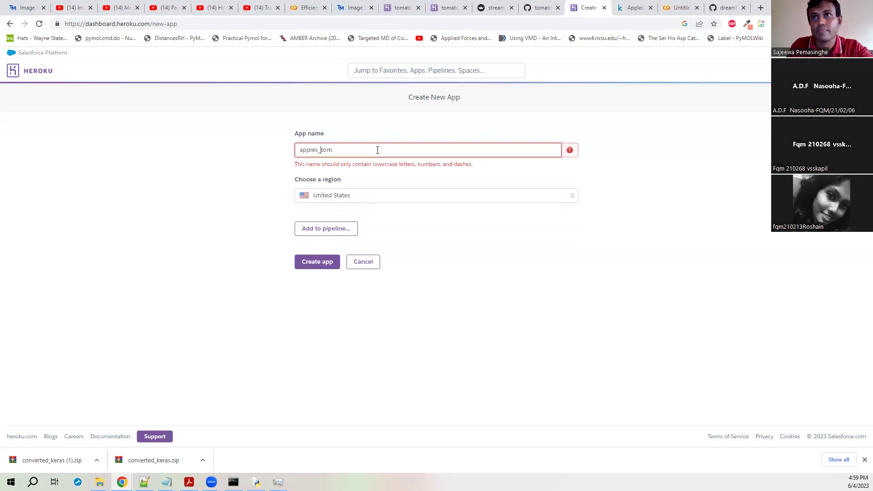
pyautogui.write('s')
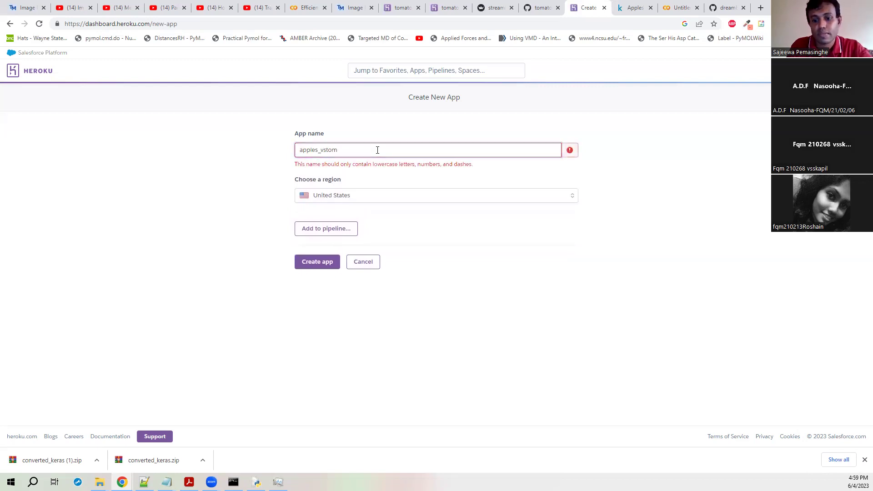
pyautogui.write('_')
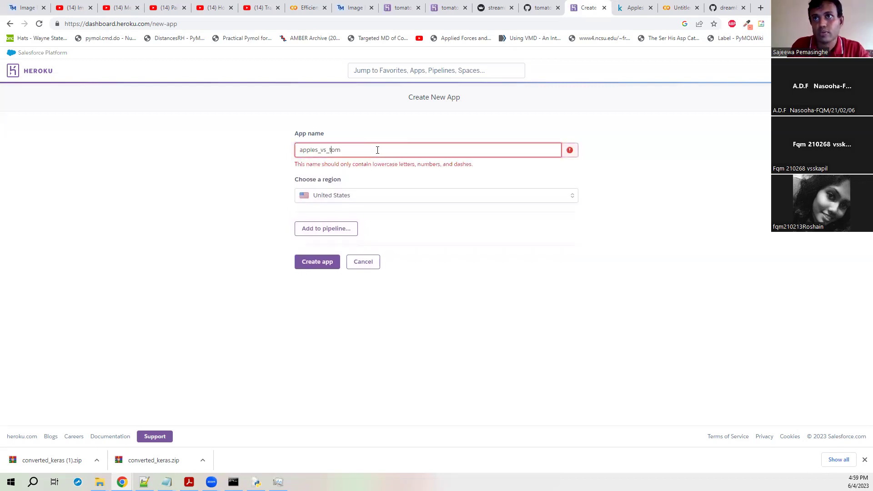
pyautogui.click(377, 150)
pyautogui.write('at')
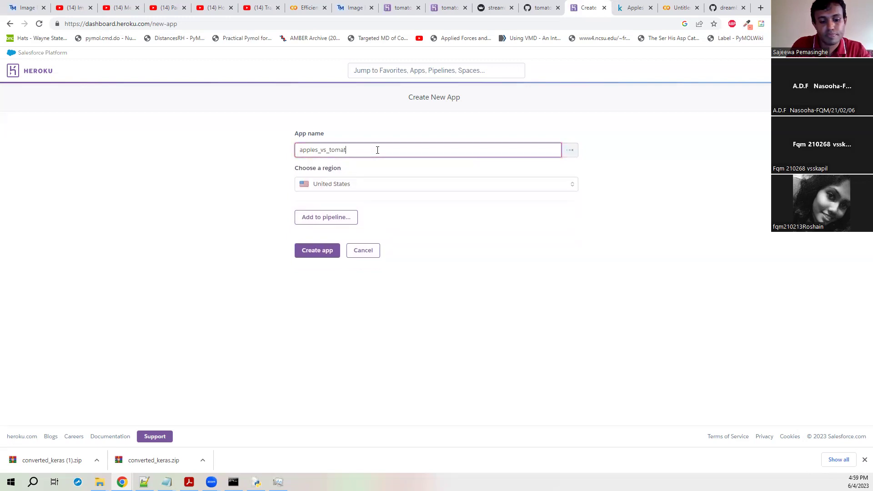
pyautogui.write('oes1')
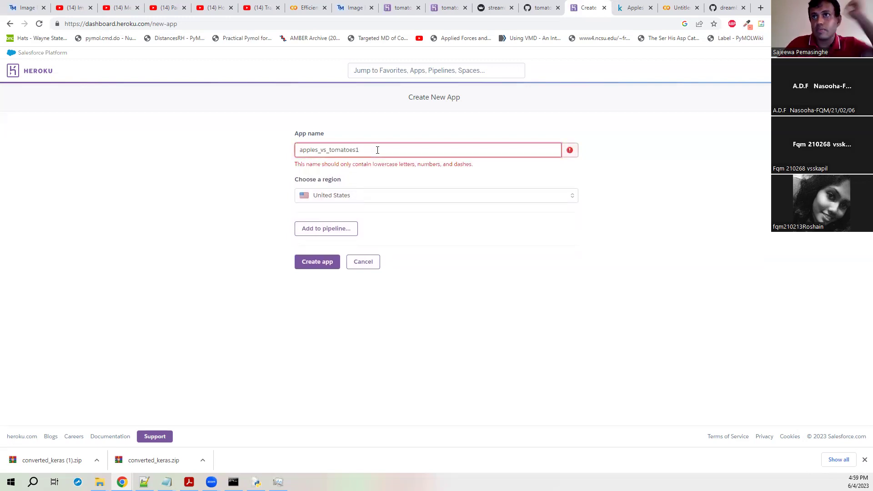
# Step: Replace both underscores in the app name with dashes to make it "apples-vs-tomatoes1"
pyautogui.click(321, 150)
pyautogui.press('BackSpace')
pyautogui.write('-')
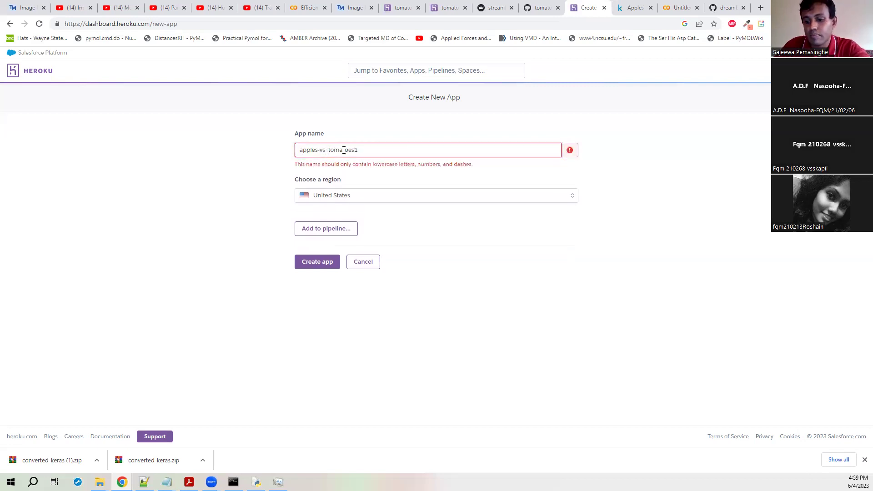
pyautogui.click(327, 150)
pyautogui.press('BackSpace')
pyautogui.write('-')
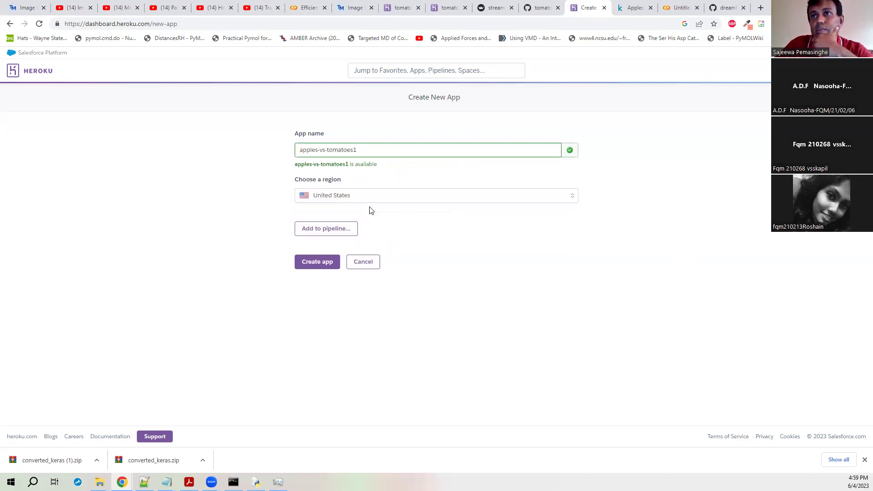
# Step: Choose the United States region and create the app
pyautogui.click(572, 196)
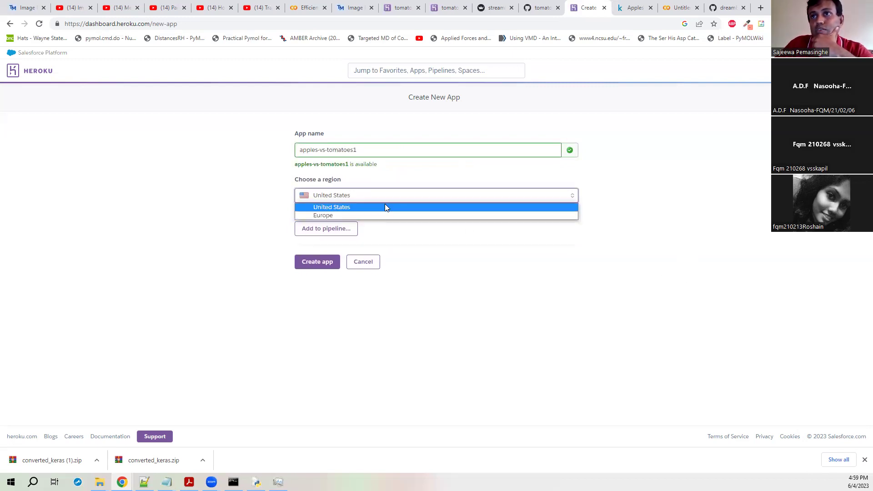
pyautogui.click(386, 210)
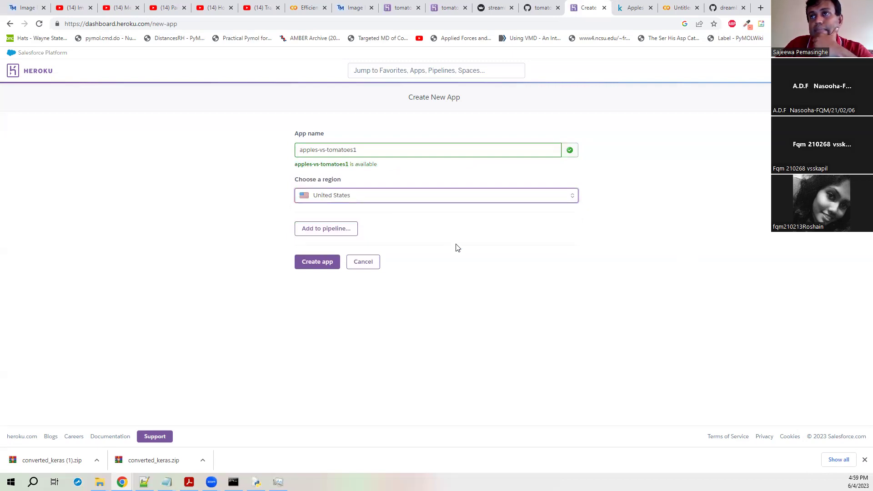
pyautogui.click(317, 264)
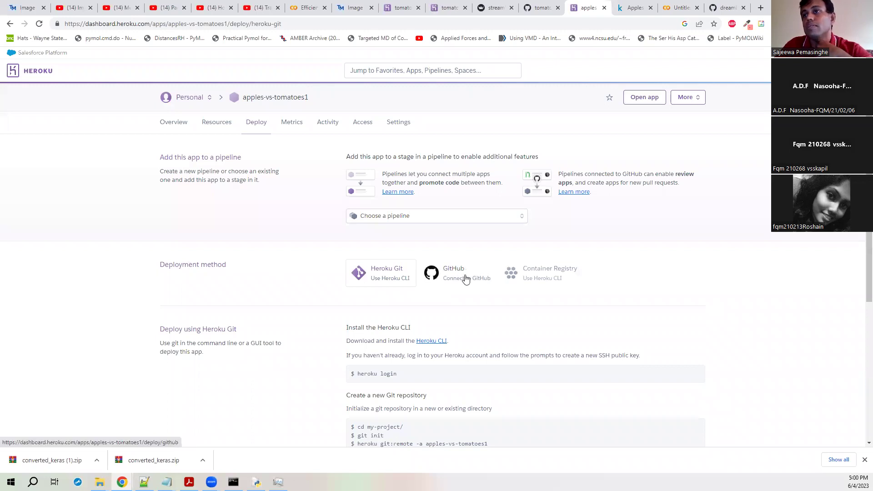
# Step: Set the app's deployment method to GitHub and connect Heroku to the GitHub account
pyautogui.scroll(-1, 460, 271)
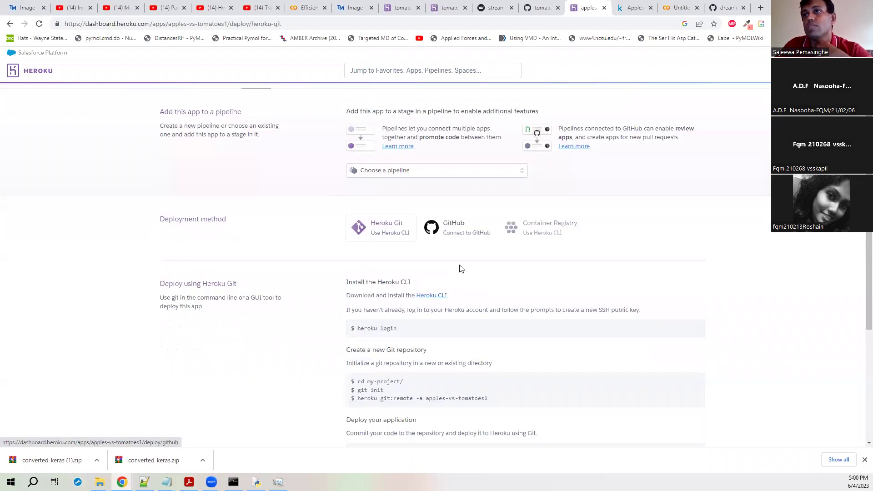
pyautogui.click(464, 234)
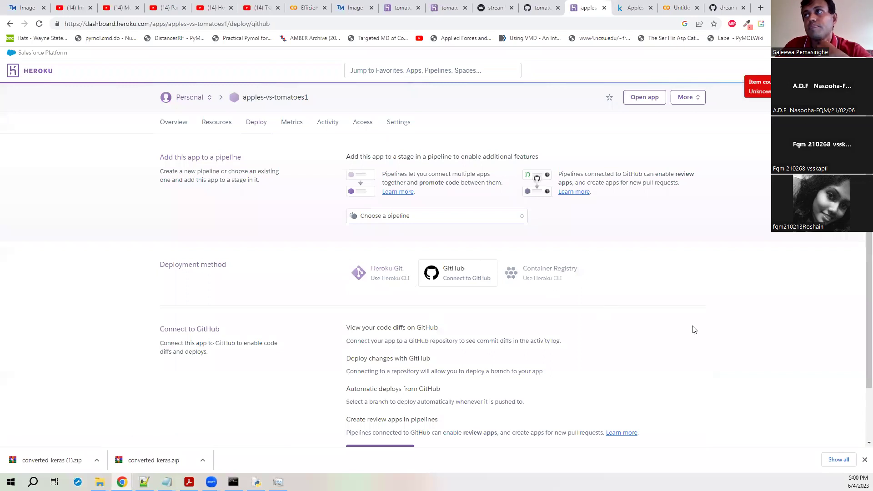
pyautogui.scroll(-2, 689, 318)
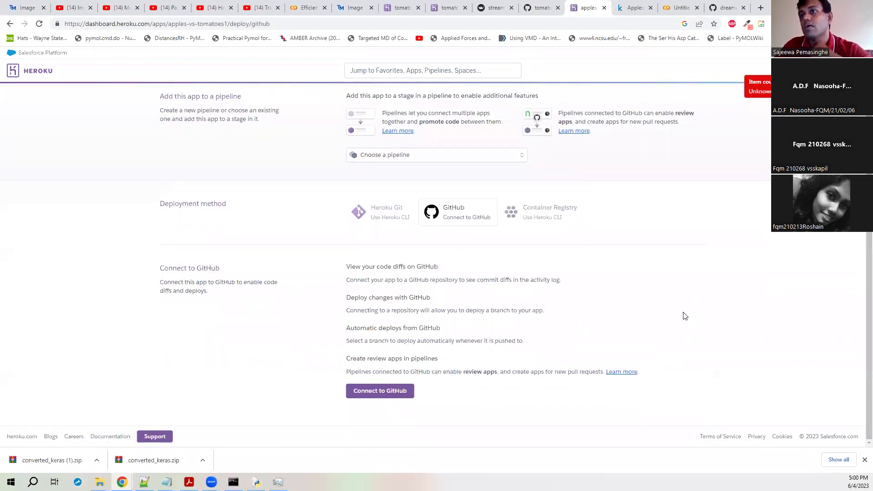
pyautogui.click(385, 397)
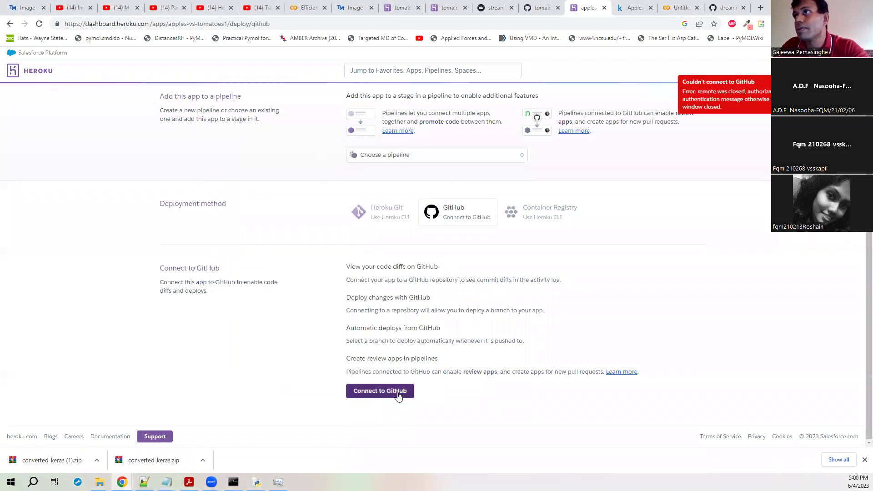
pyautogui.click(399, 396)
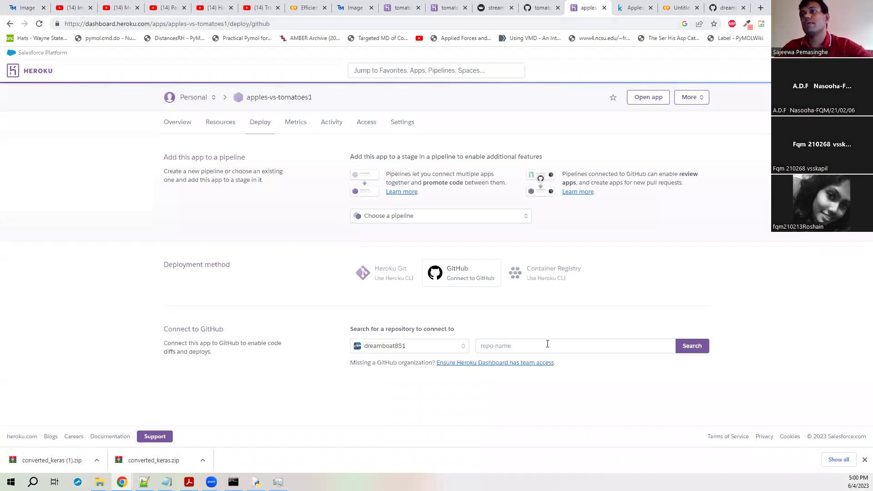
# Step: Enter "tomatoes-vs-apples1" as the repository to connect, look at the repository page on GitHub, and run the repository search
pyautogui.click(548, 344)
pyautogui.click(566, 385)
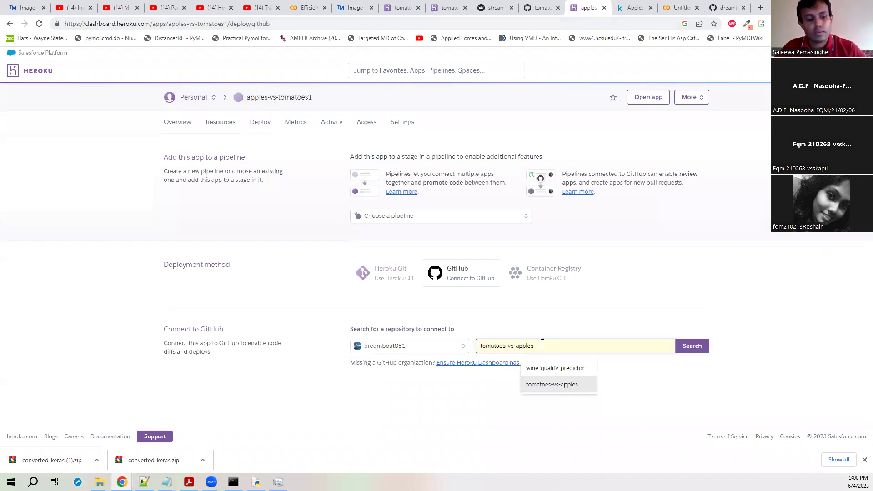
pyautogui.write('1')
pyautogui.click(806, 357)
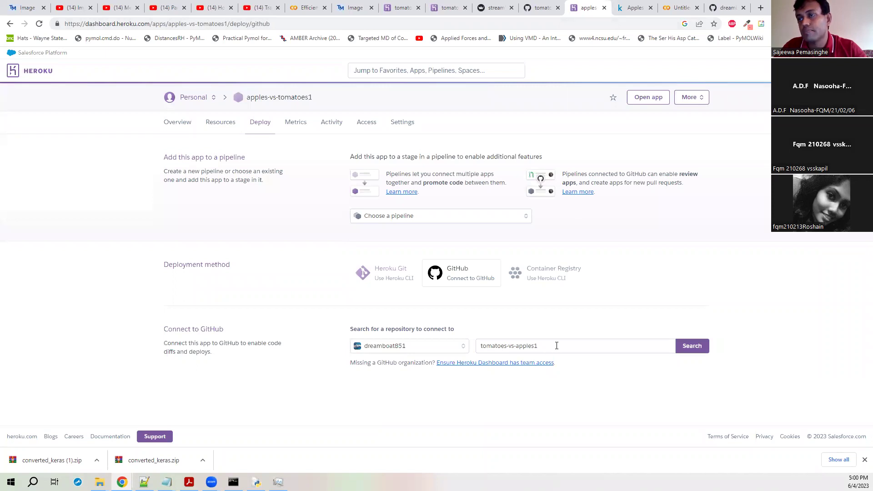
pyautogui.click(718, 5)
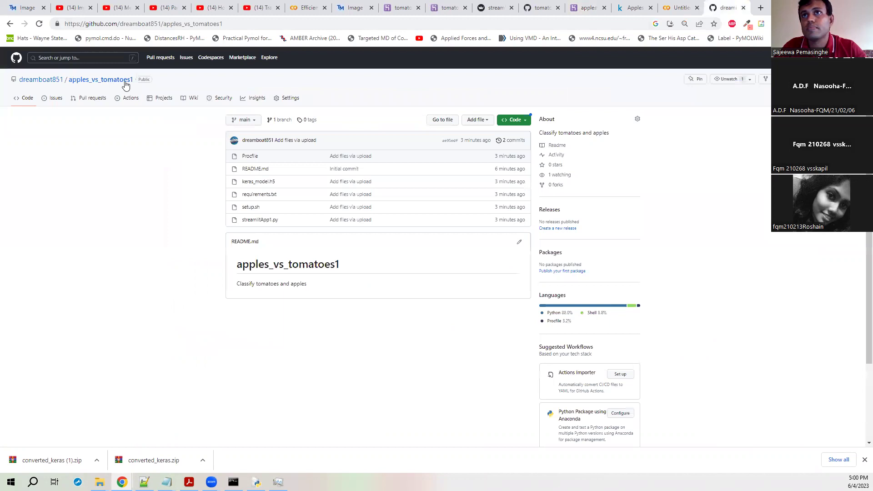
pyautogui.click(627, 3)
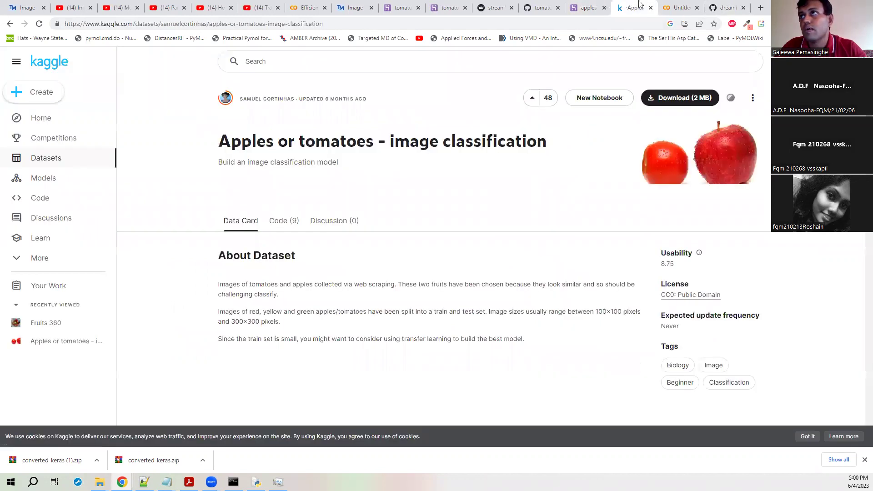
pyautogui.click(591, 6)
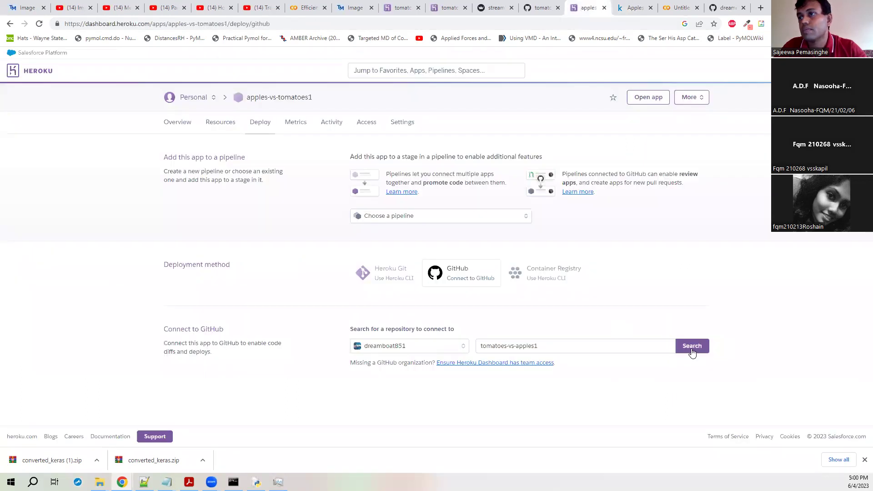
pyautogui.click(692, 351)
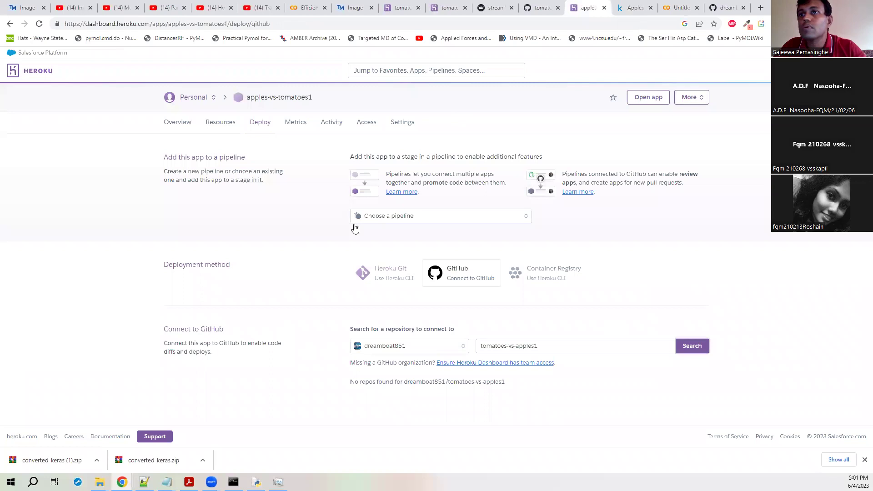
# Step: Check the repository's name on GitHub, and replace "tomatoes" in Heroku's repository search text with "apples"
pyautogui.hotkey('ctrl', '9')
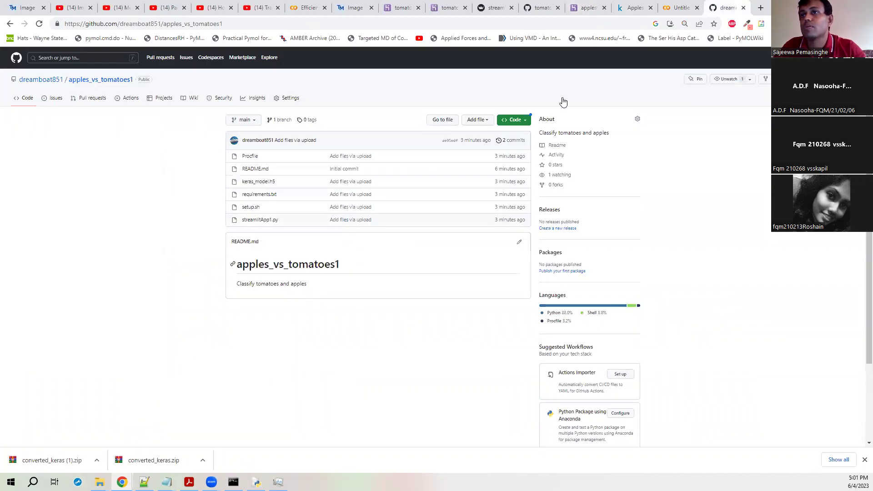
pyautogui.click(632, 8)
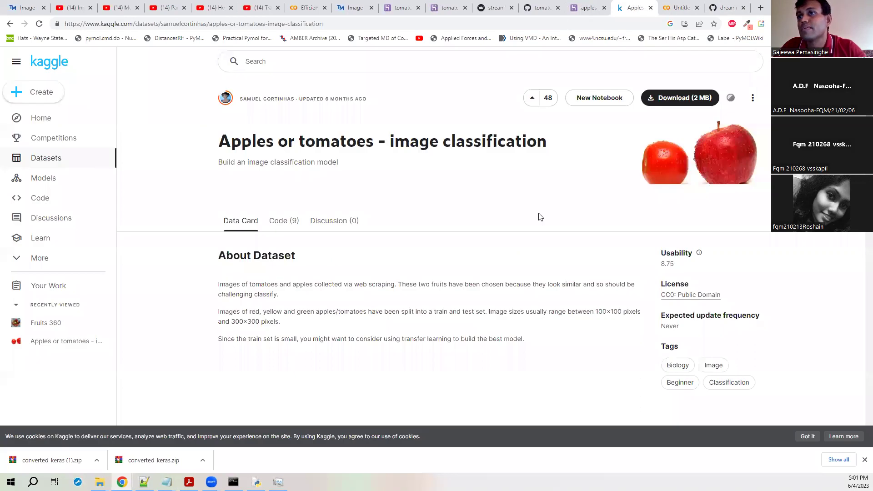
pyautogui.hotkey('ctrl', 'shift', 'Tab')
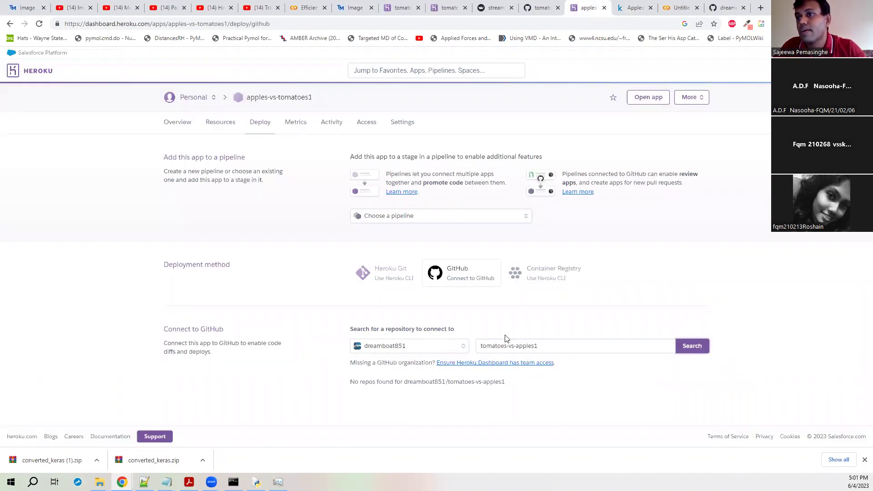
pyautogui.click(525, 347)
pyautogui.press('BackSpace')
pyautogui.press('BackSpace')
pyautogui.press('BackSpace')
pyautogui.press('BackSpace')
pyautogui.press('BackSpace')
pyautogui.press('BackSpace')
pyautogui.press('BackSpace')
pyautogui.press('BackSpace')
pyautogui.press('Delete')
pyautogui.write('apples-')
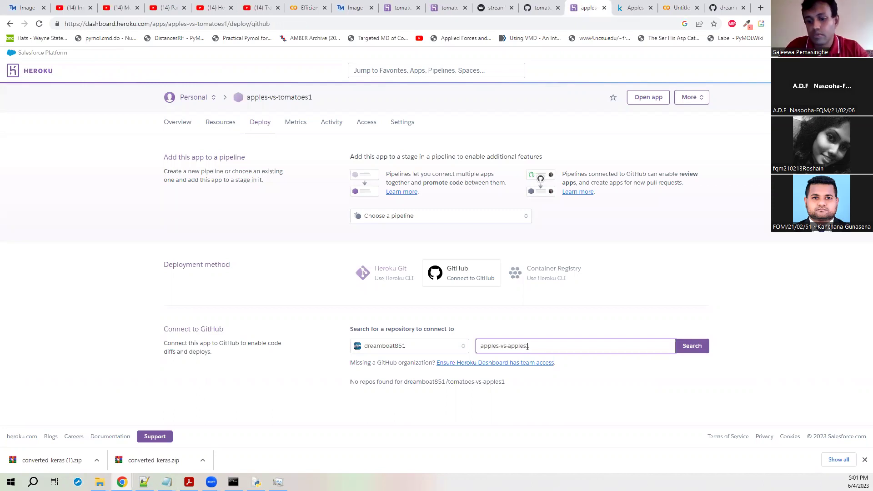
# Step: Correct the repository search text to "apples-vs-tomatoes1", run the search, and connect the apples_vs_tomatoes1 repository to the app
pyautogui.click(527, 347)
pyautogui.press('BackSpace')
pyautogui.press('BackSpace')
pyautogui.press('BackSpace')
pyautogui.press('BackSpace')
pyautogui.press('BackSpace')
pyautogui.press('BackSpace')
pyautogui.write('tom')
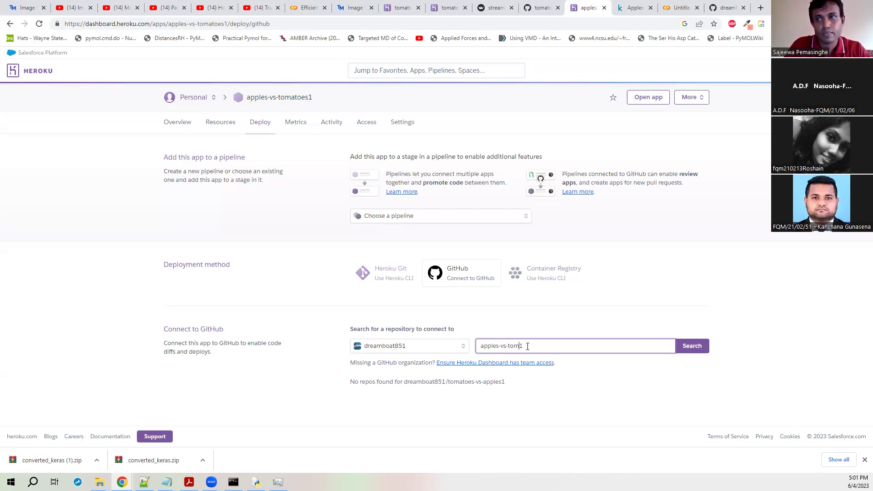
pyautogui.write('atoes')
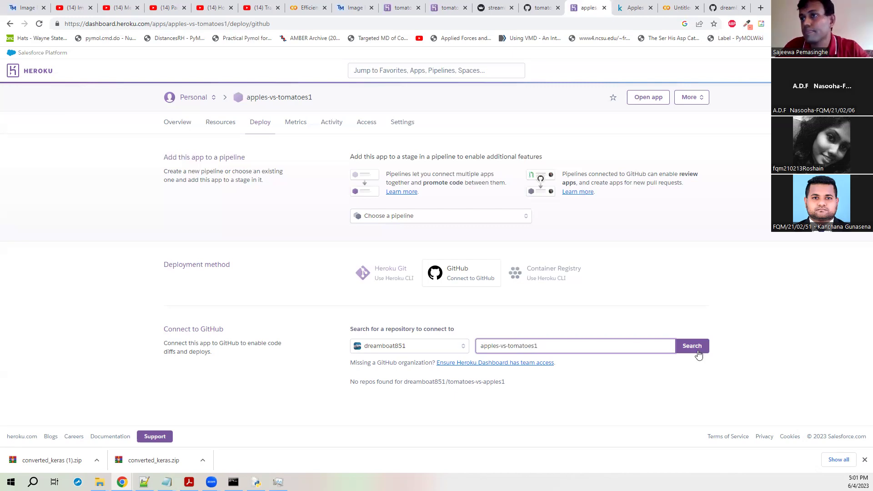
pyautogui.click(698, 352)
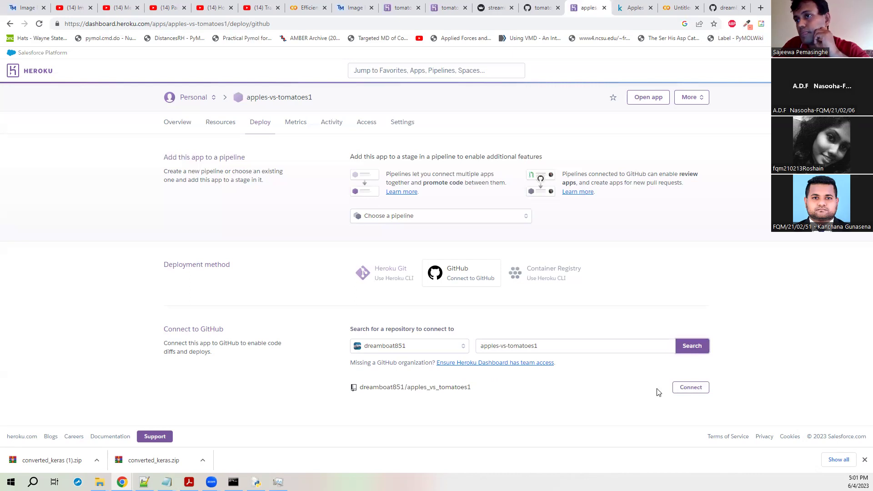
pyautogui.click(691, 392)
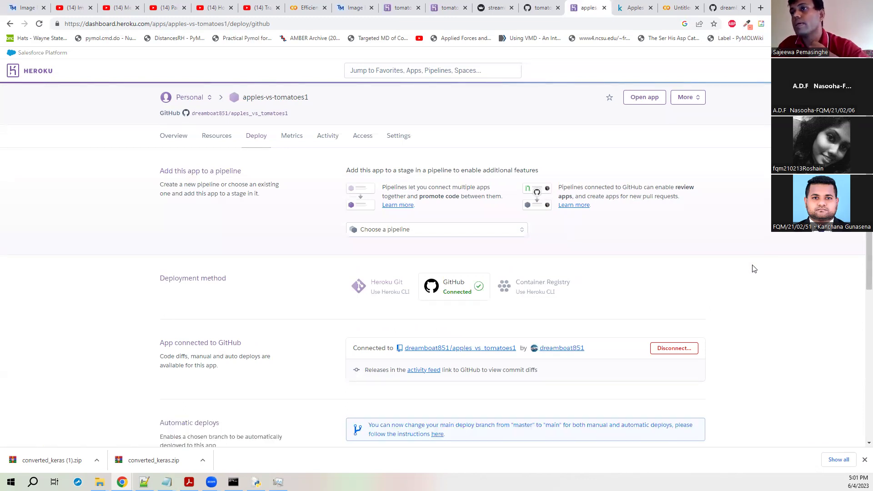
# Step: Manually deploy the main branch of the connected GitHub repository
pyautogui.scroll(-4, 754, 268)
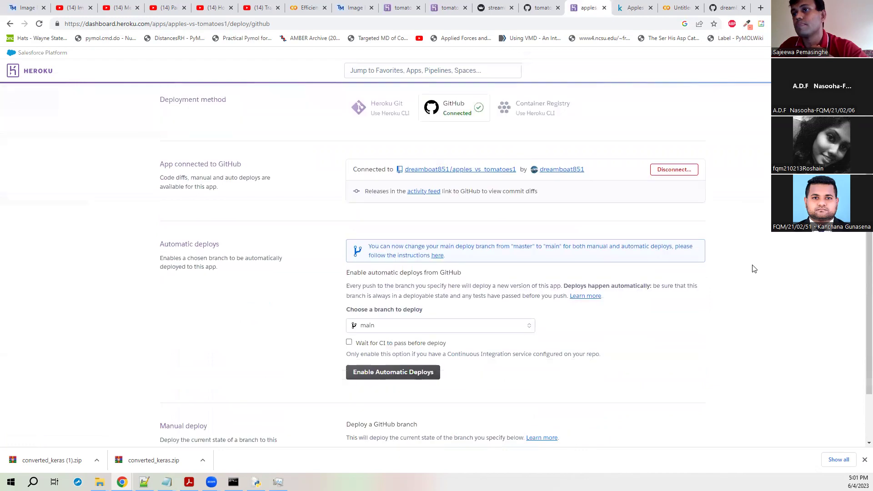
pyautogui.scroll(-2, 753, 268)
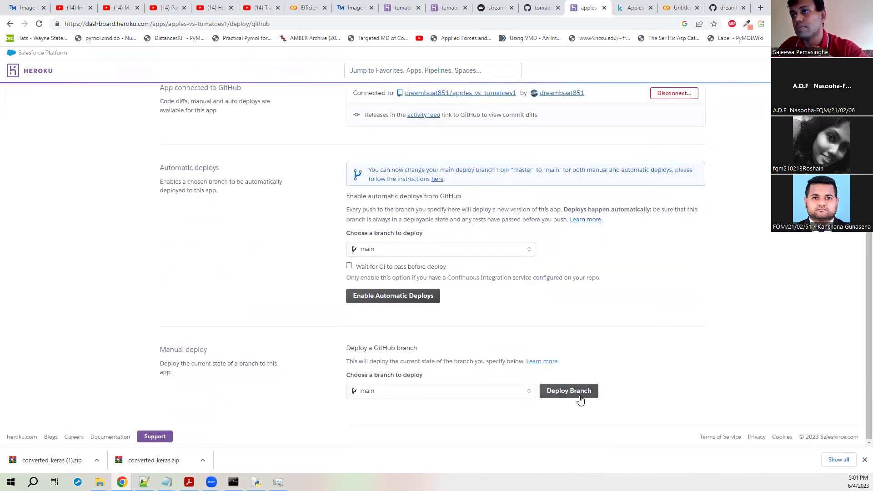
pyautogui.scroll(2, 813, 343)
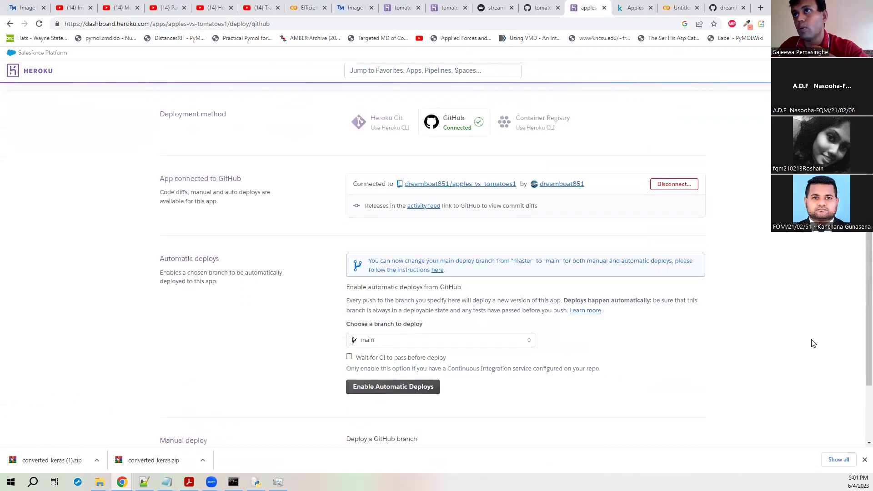
pyautogui.scroll(-2, 812, 342)
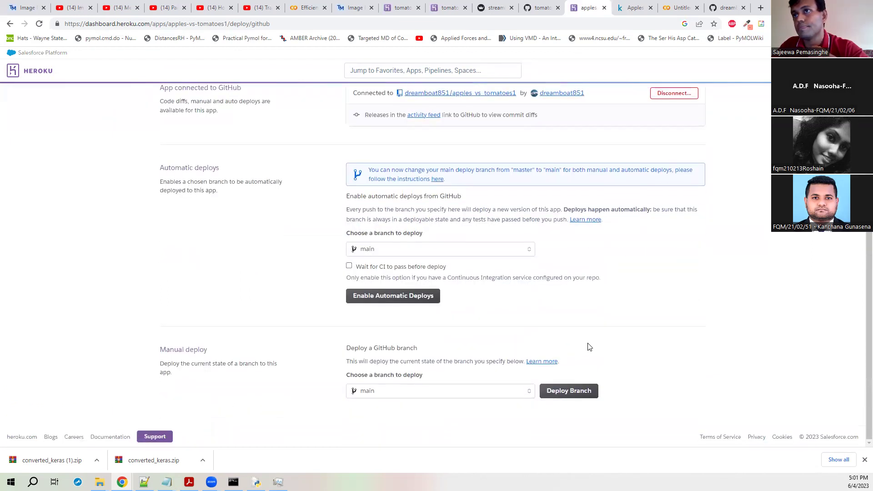
pyautogui.click(576, 396)
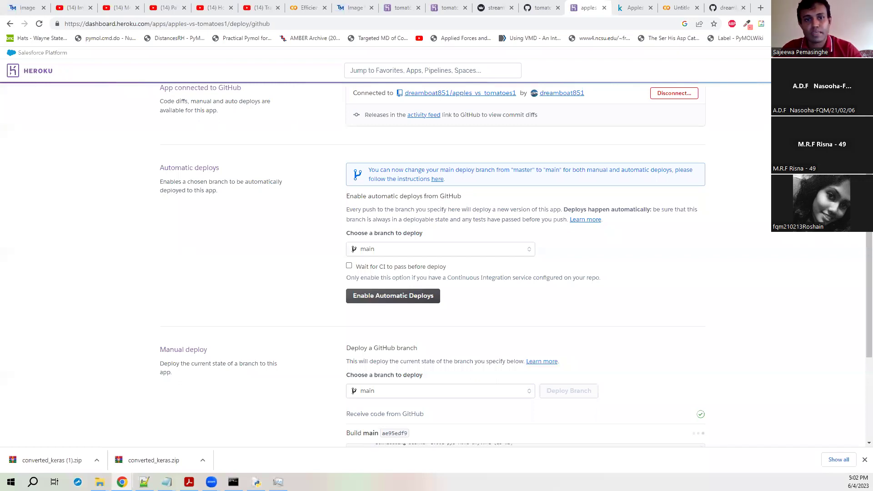
pyautogui.scroll(-3, 797, 319)
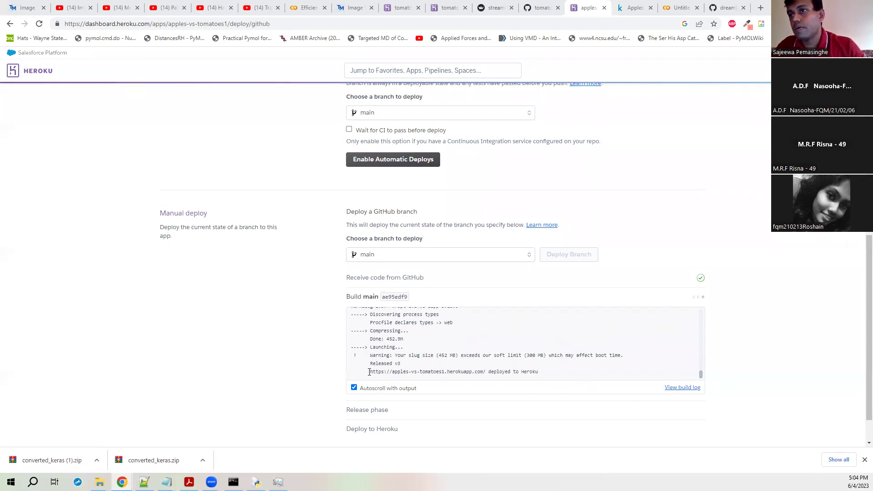
pyautogui.moveTo(371, 372); pyautogui.dragTo(486, 372)
pyautogui.rightClick(468, 372)
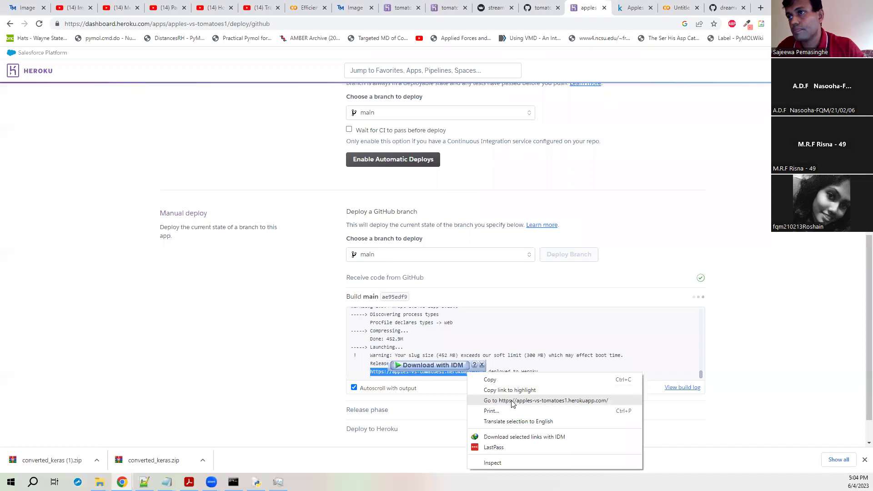
pyautogui.press('Escape')
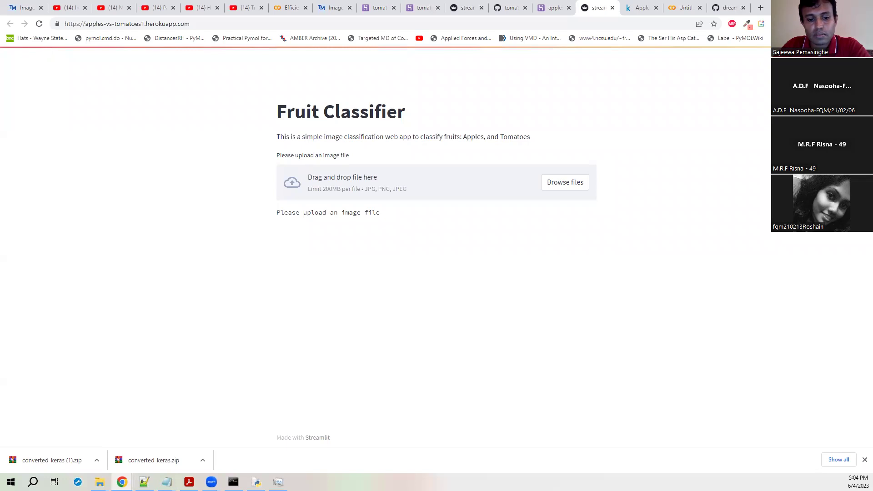
# Step: Switch to File Explorer, open the apples folder inside archive's test folder, and move the window clear of the web app's upload area
pyautogui.hotkey('alt', 'Tab')
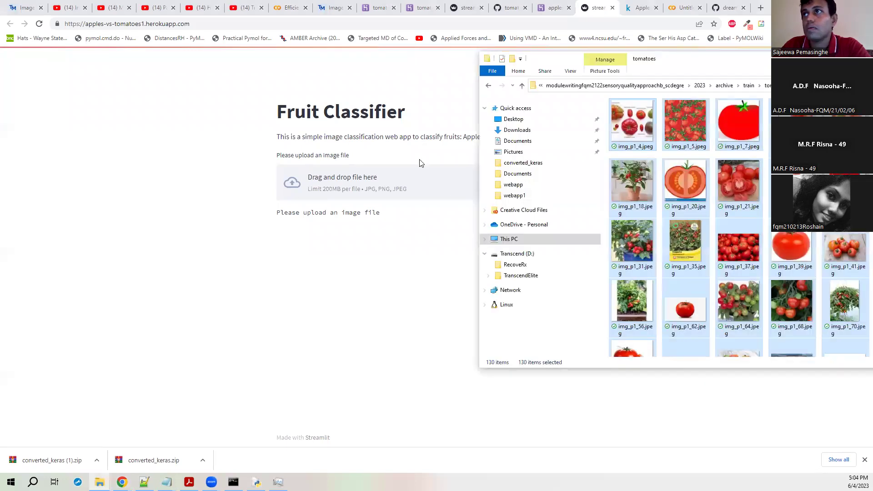
pyautogui.click(726, 87)
pyautogui.doubleClick(627, 114)
pyautogui.doubleClick(629, 114)
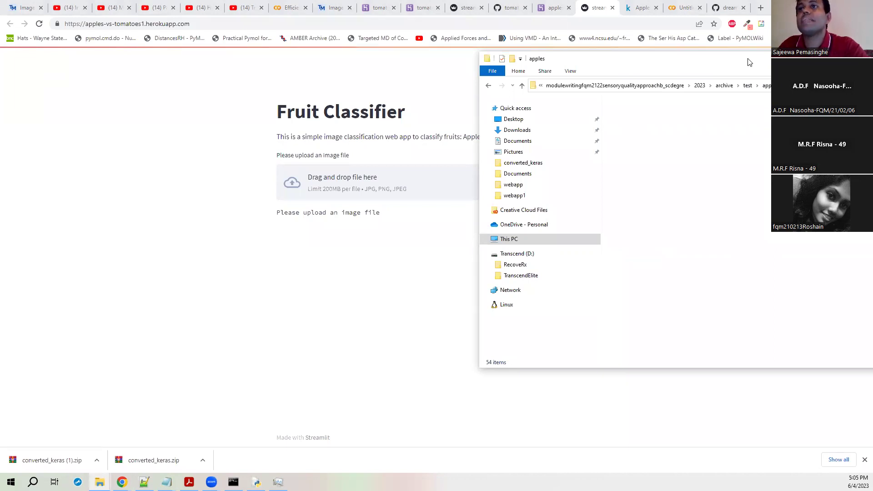
pyautogui.moveTo(749, 62); pyautogui.dragTo(50, 143)
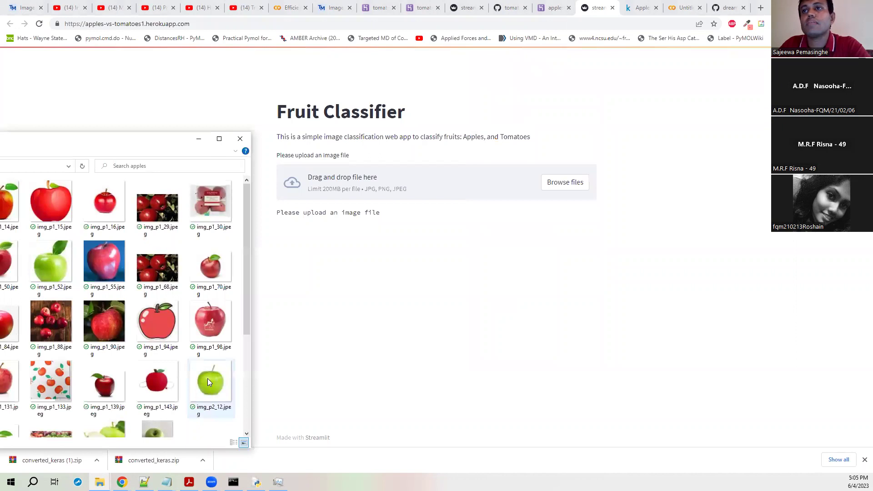
# Step: Upload the green apple image img_p2_12.jpeg to the Fruit Classifier and view its prediction and class probabilities
pyautogui.moveTo(212, 382); pyautogui.dragTo(410, 201)
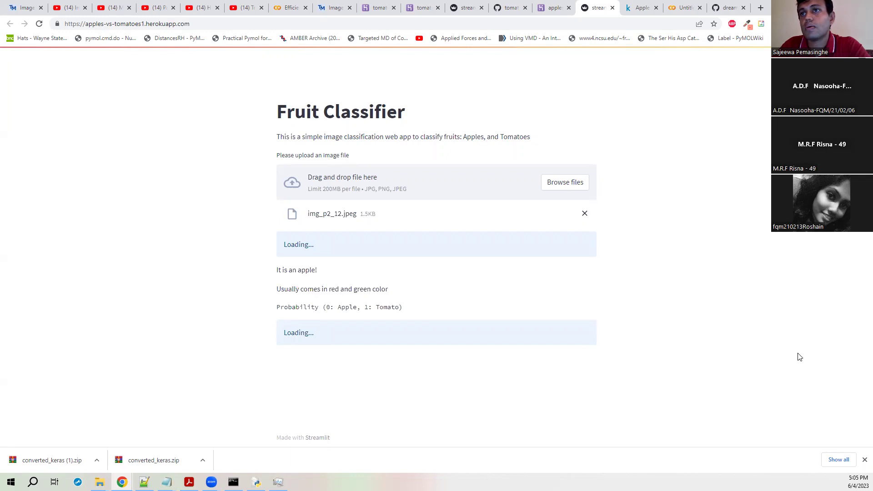
pyautogui.scroll(-5, 786, 355)
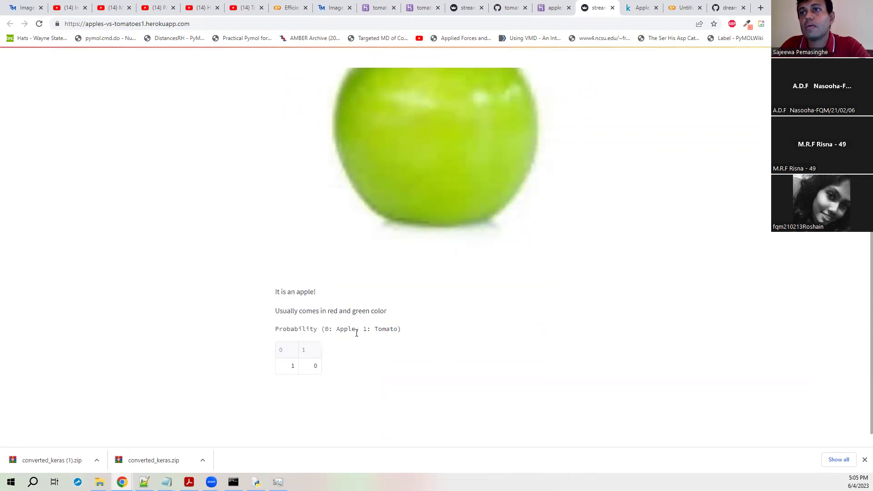
pyautogui.scroll(-1, 294, 343)
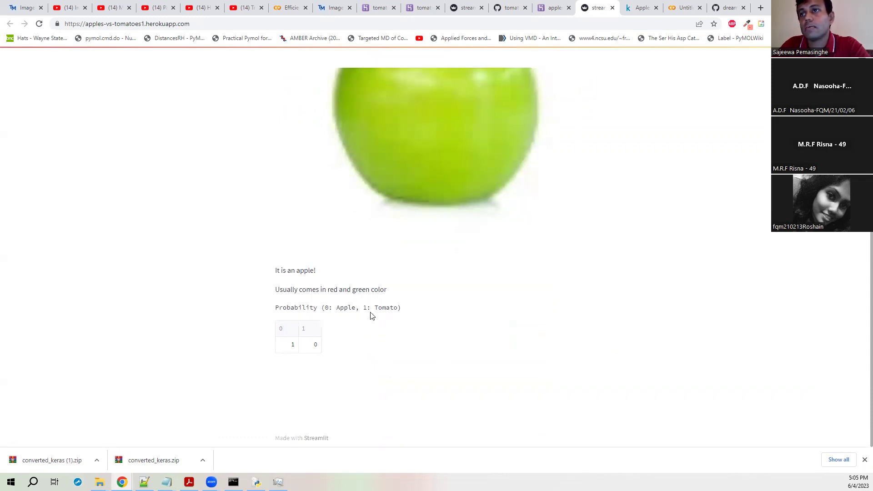